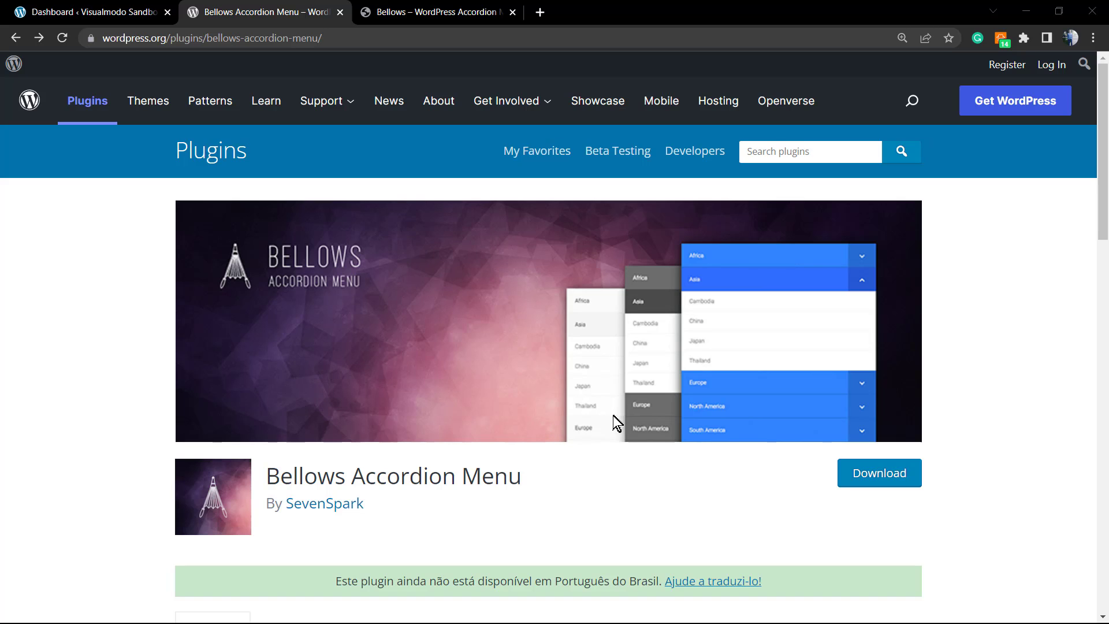
click(439, 15)
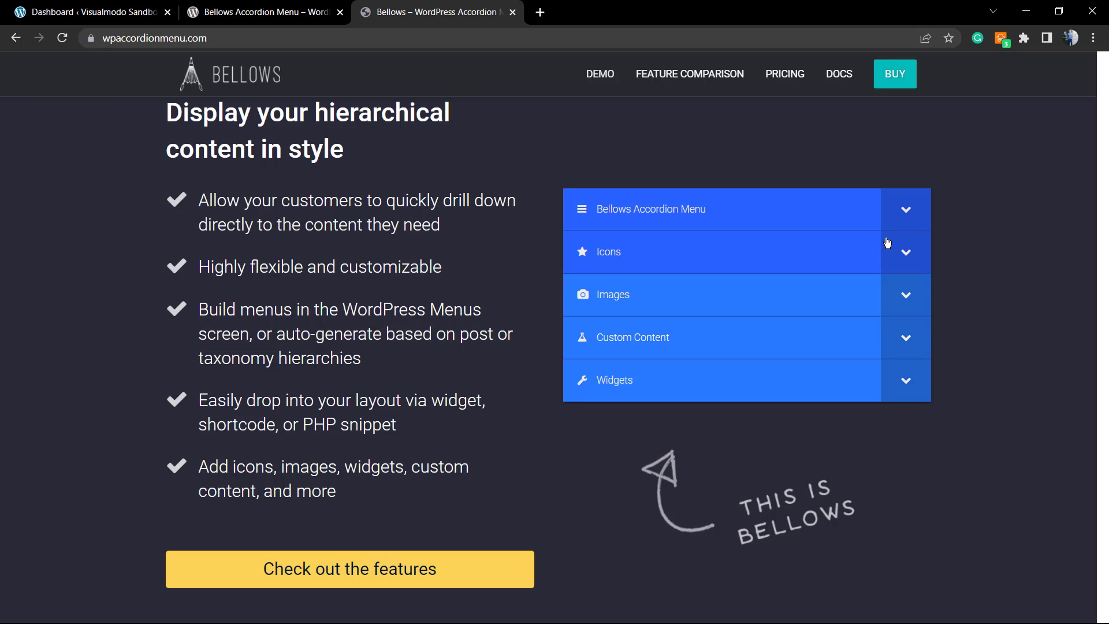
click(907, 216)
click(908, 213)
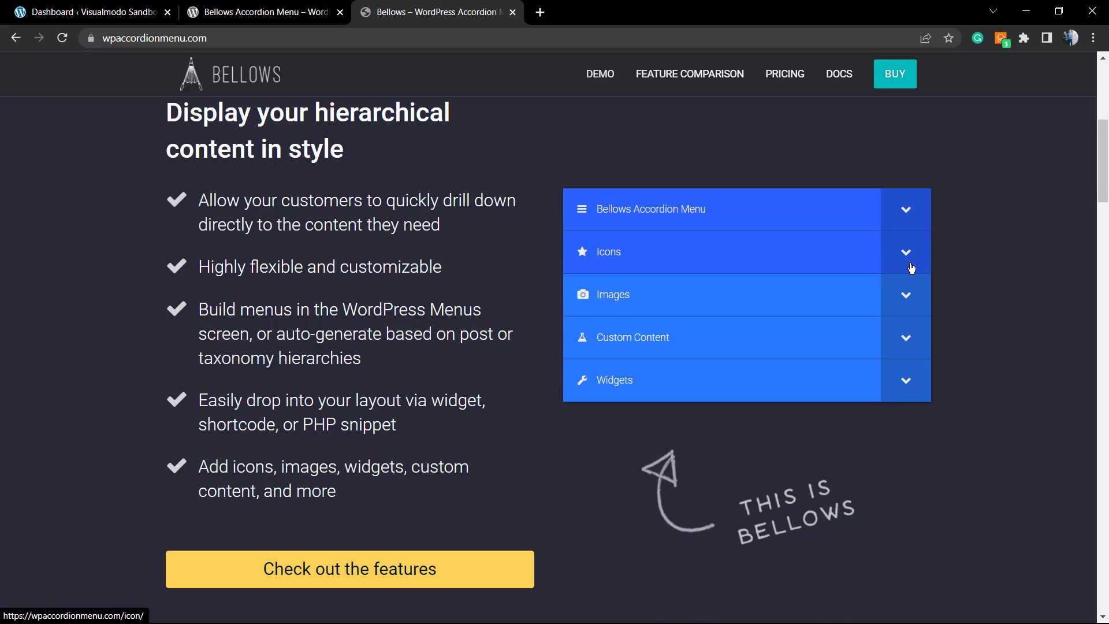
click(910, 263)
click(911, 265)
click(917, 295)
click(911, 295)
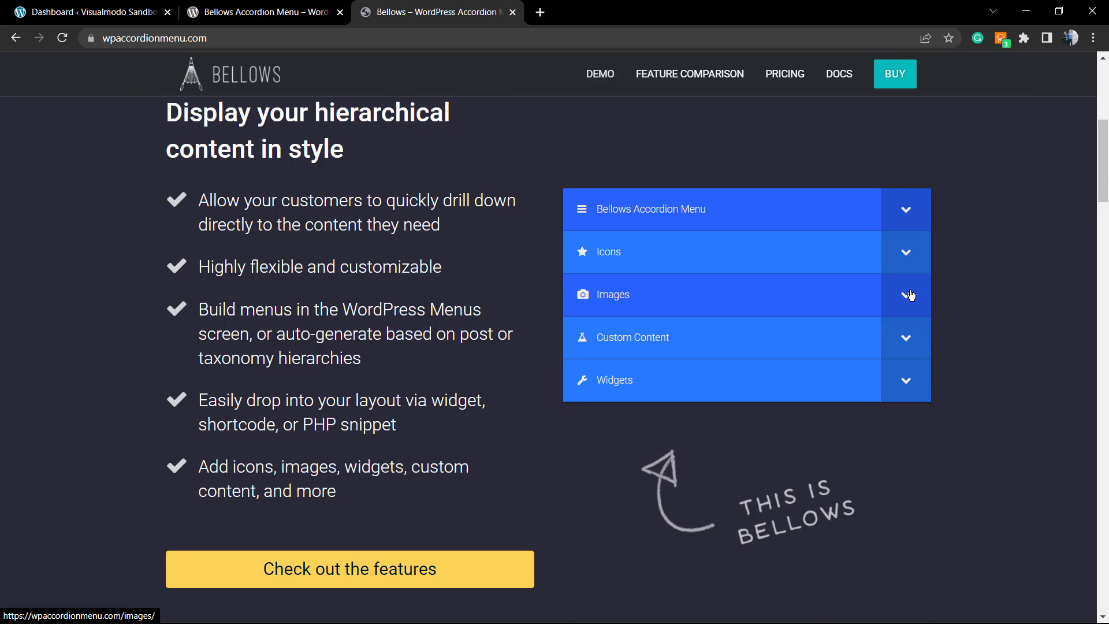
click(904, 336)
click(905, 336)
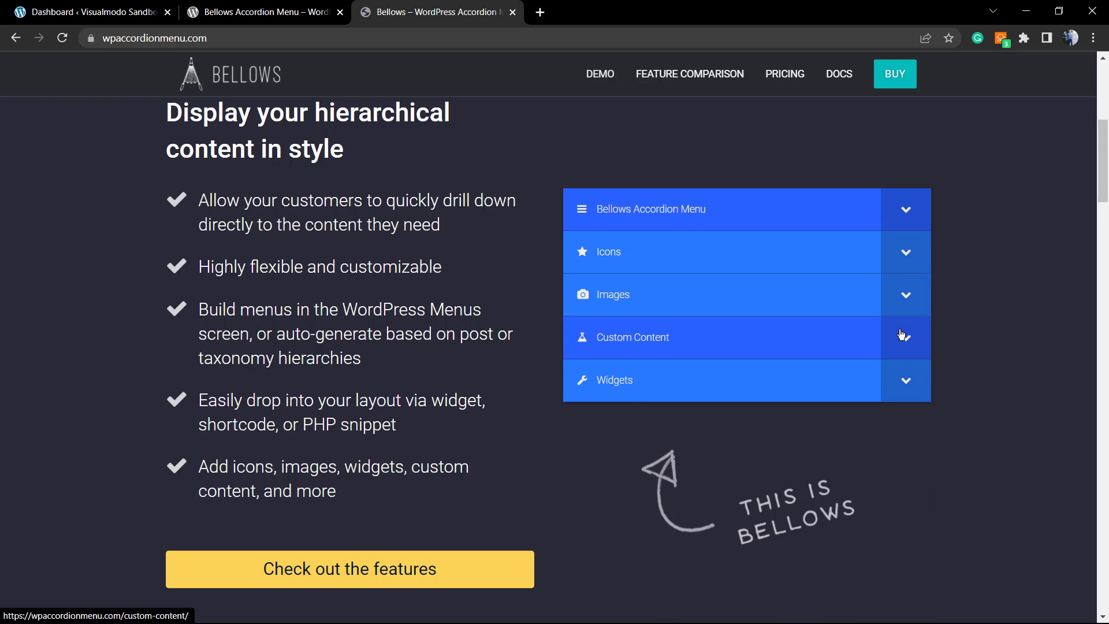
click(302, 14)
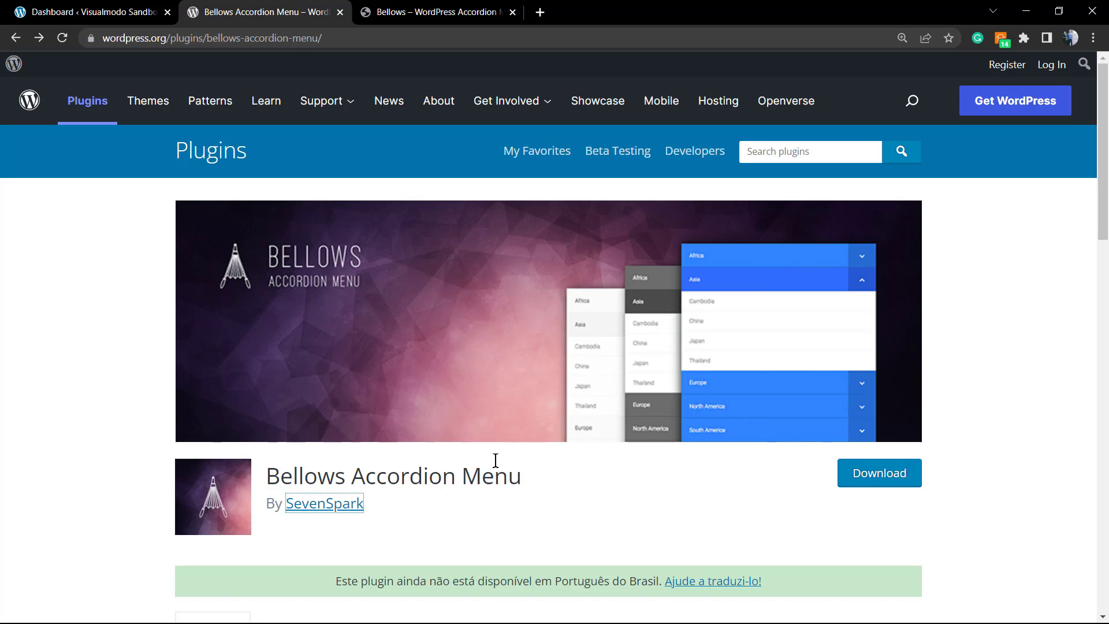
- Open the Add Plugins page in the site's admin dashboard
click(151, 12)
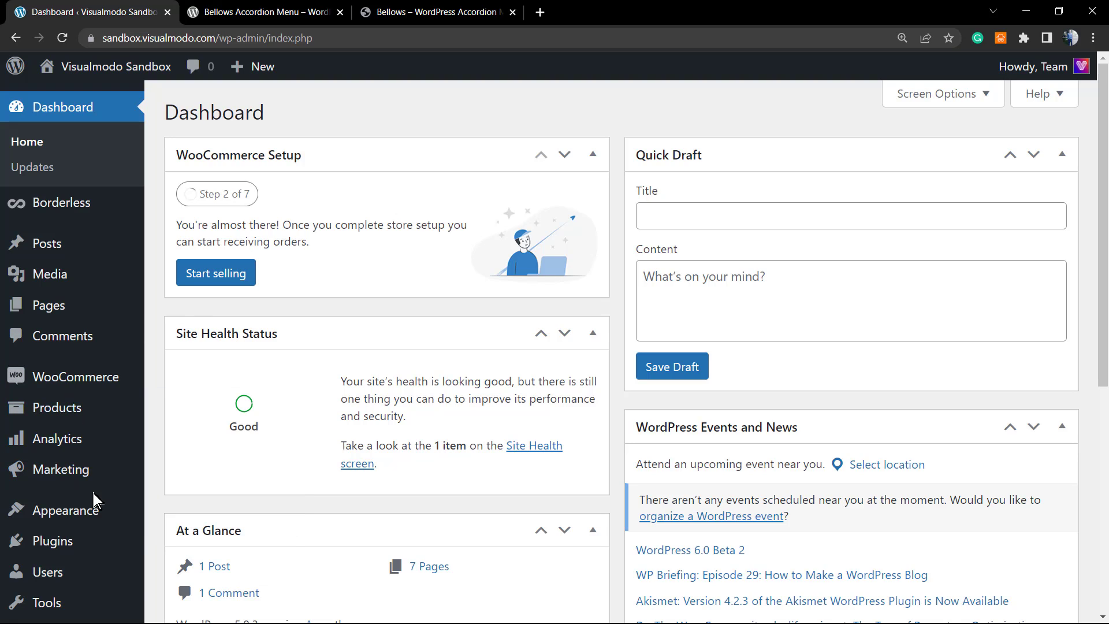
mouse_move(64, 542)
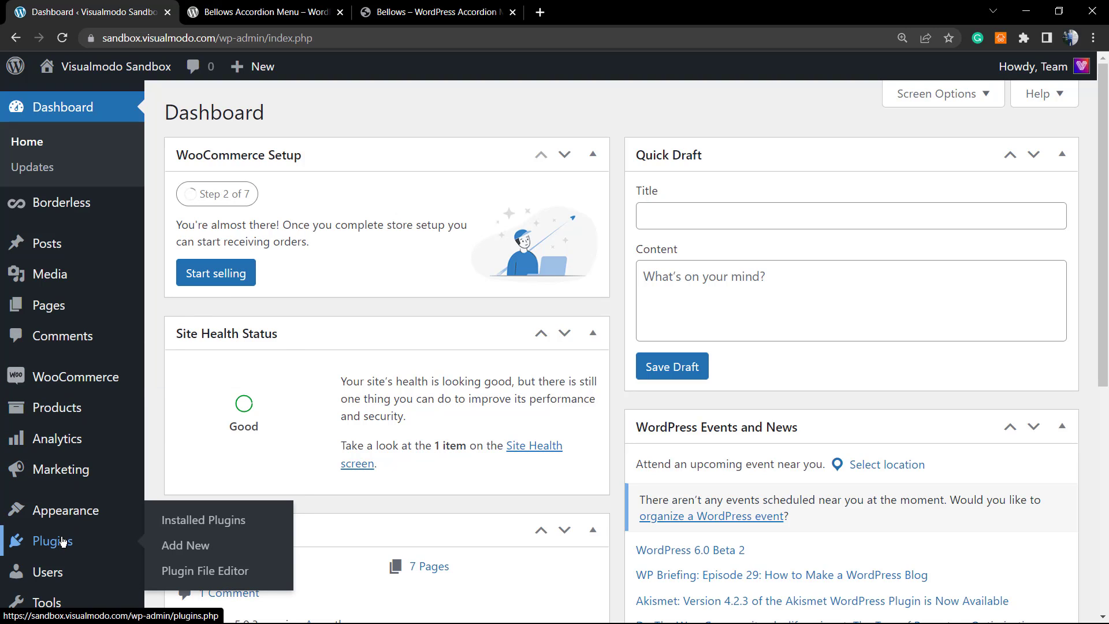
click(212, 547)
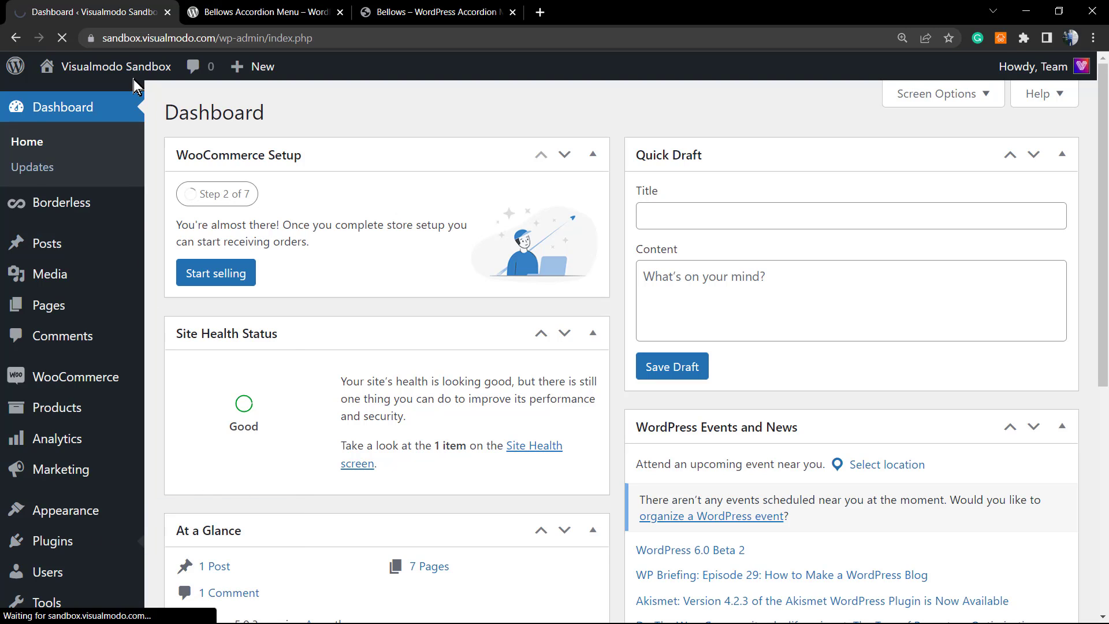
- Copy the 'Bellows Accordion Menu' title from the wordpress.org plugin directory page
click(266, 12)
triple_click(332, 474)
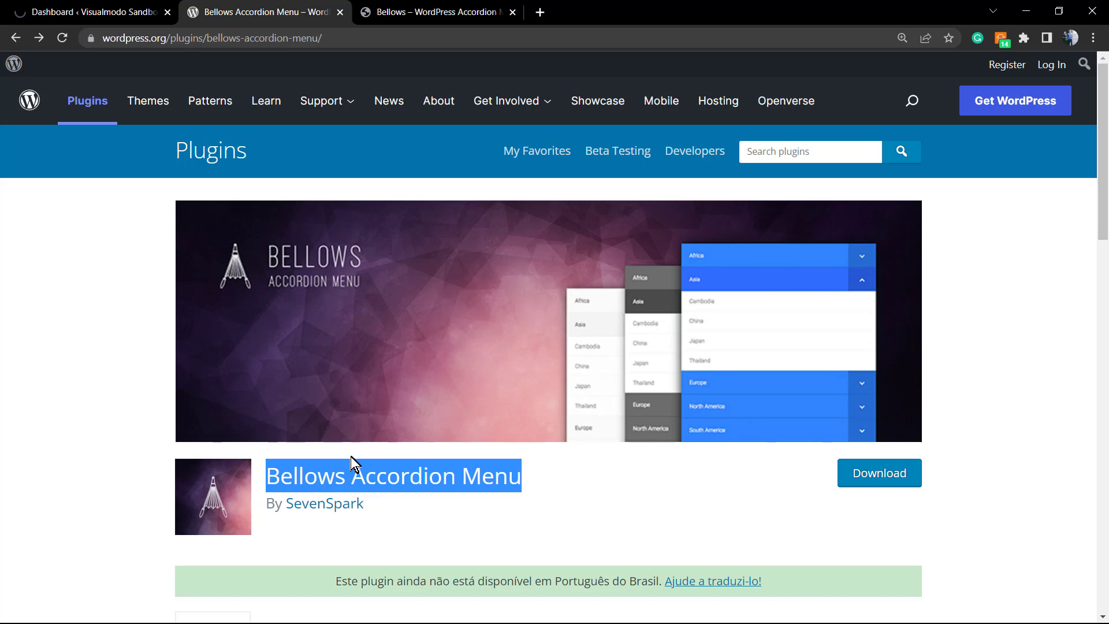
triple_click(305, 471)
key(ctrl+c)
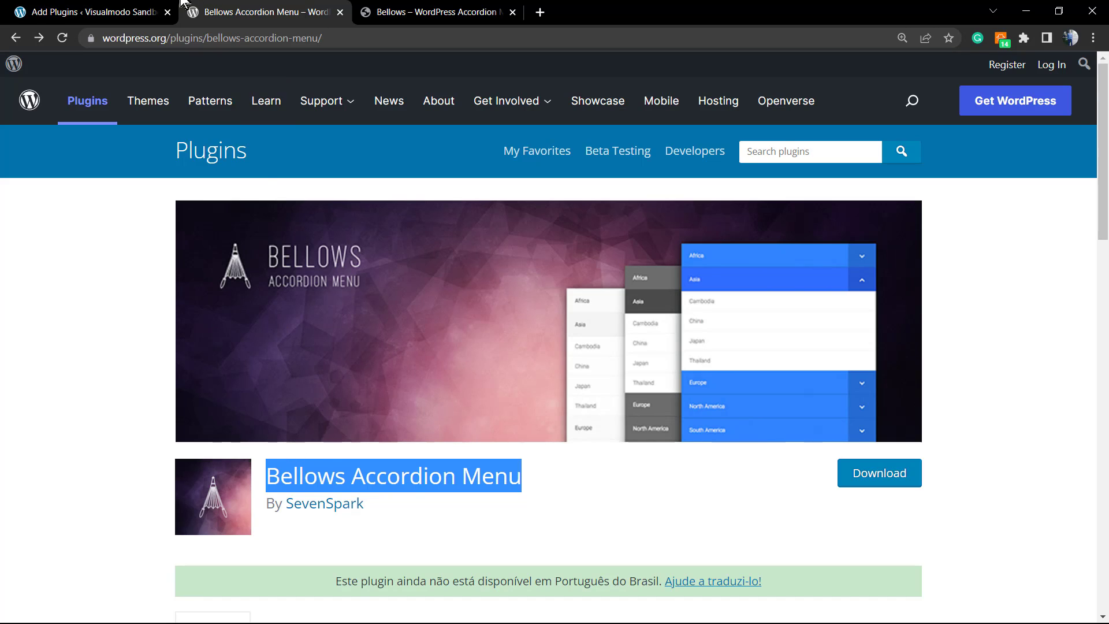
click(144, 12)
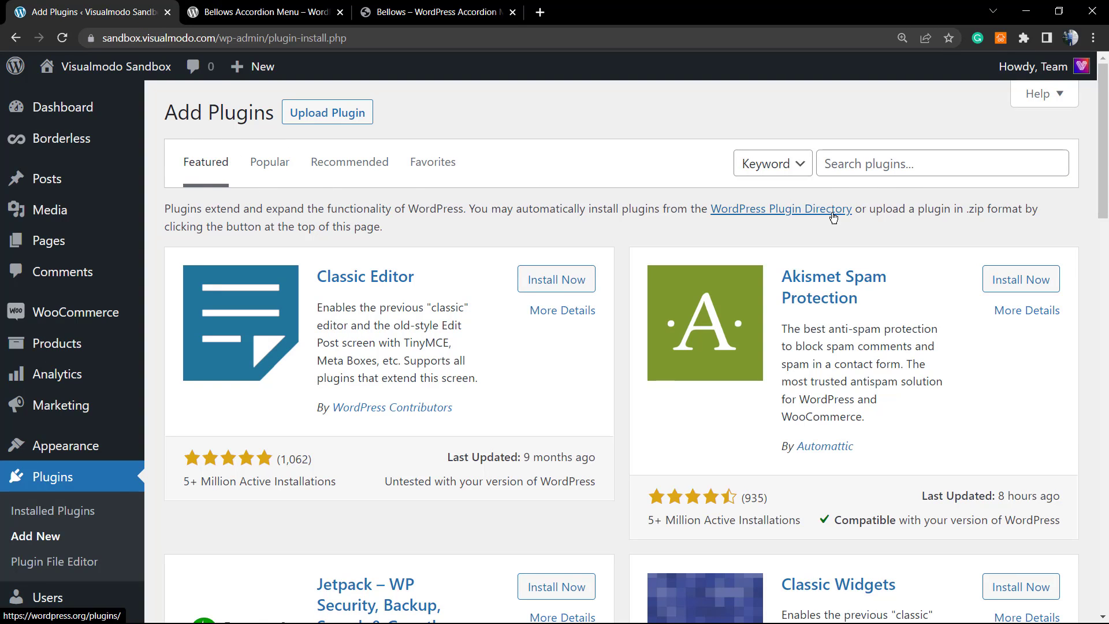
- Search plugins for the pasted name 'Bellows Accordion Menu' and install it
click(875, 169)
key(ctrl+v)
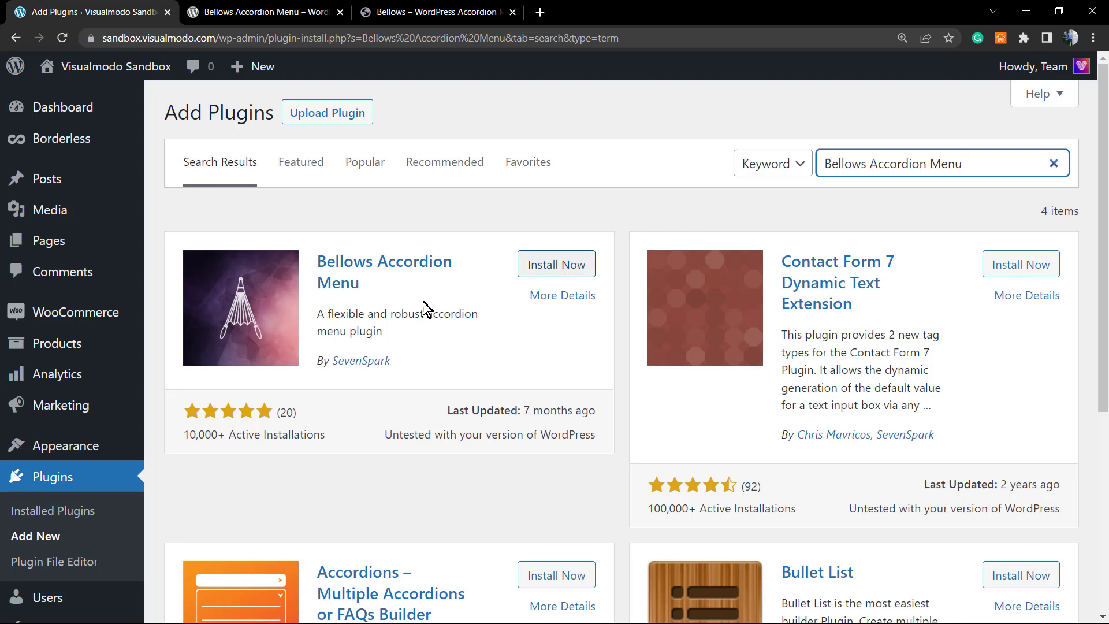
drag(388, 288, 327, 247)
click(397, 276)
click(545, 265)
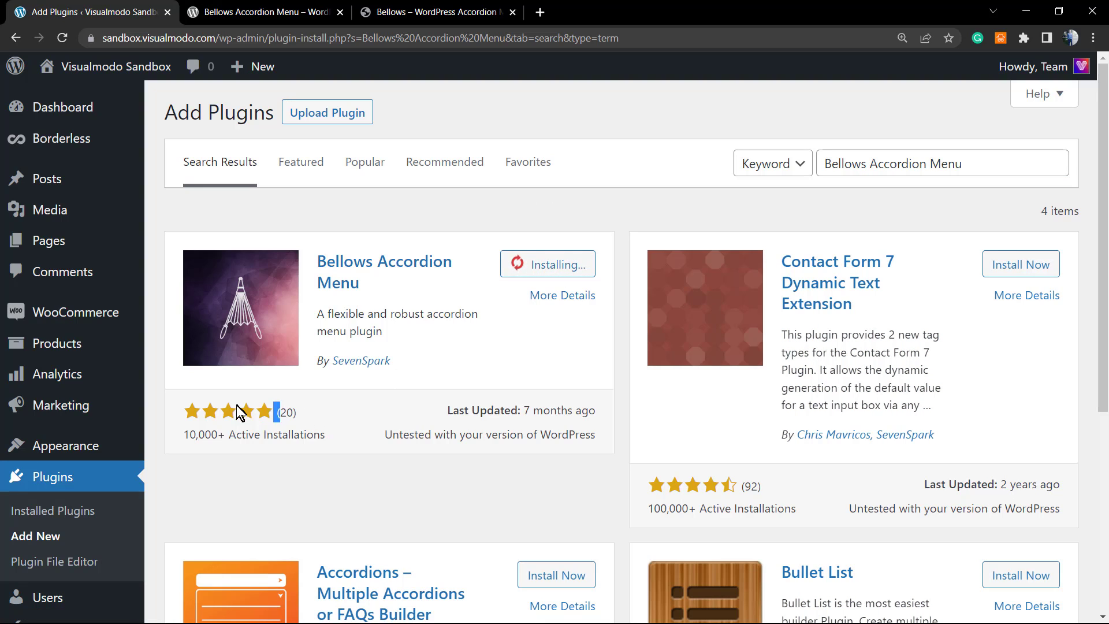
- Activate the newly installed Bellows Accordion Menu plugin
drag(312, 427, 315, 434)
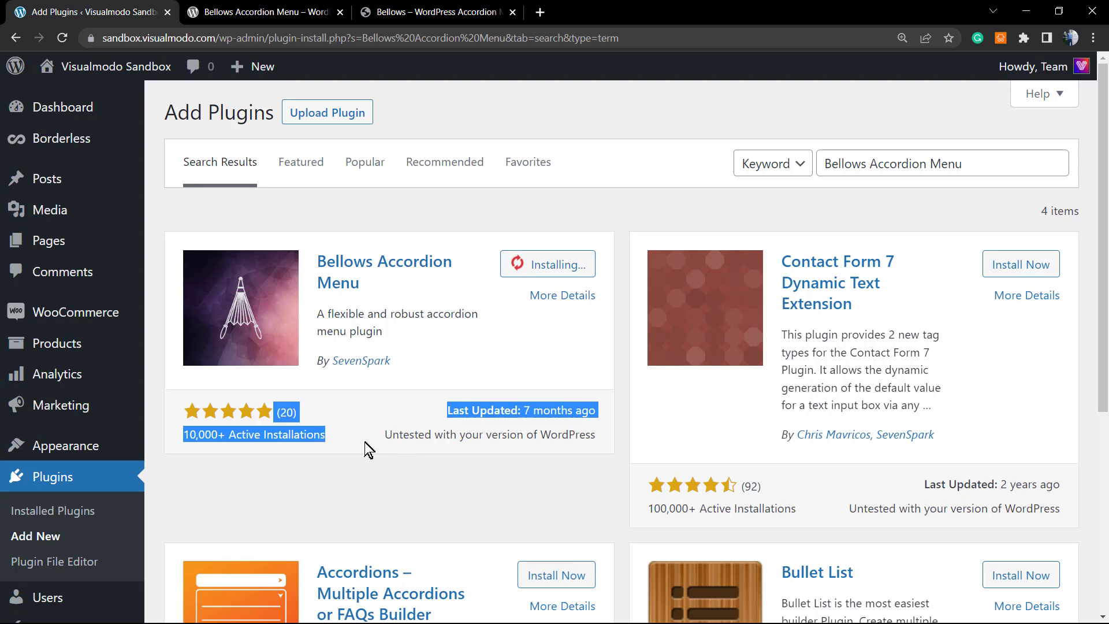
click(408, 454)
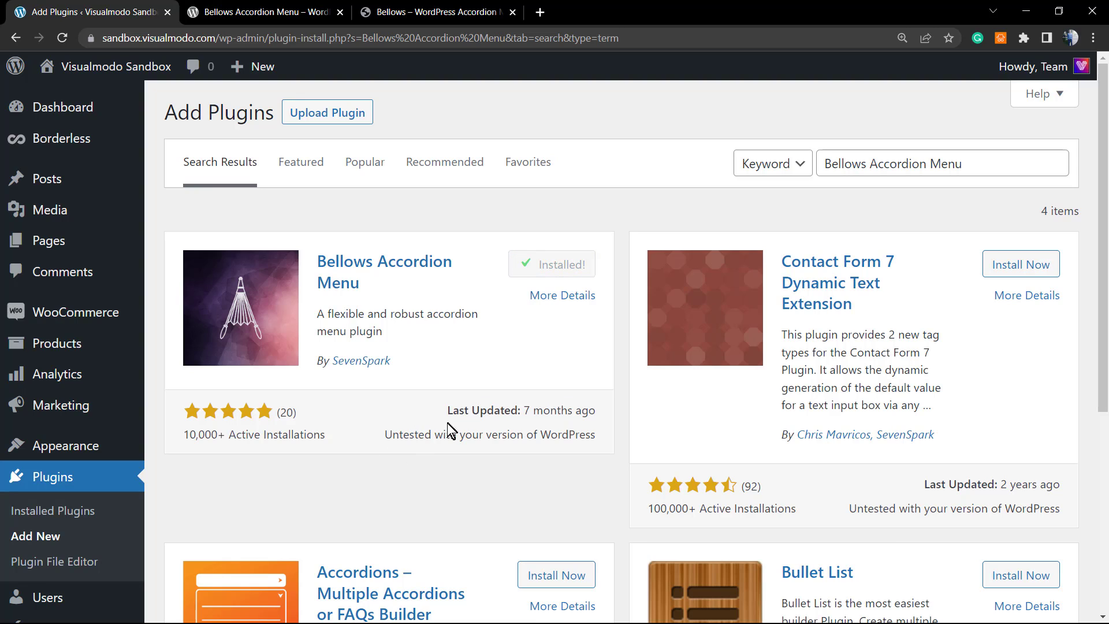
drag(444, 416, 599, 439)
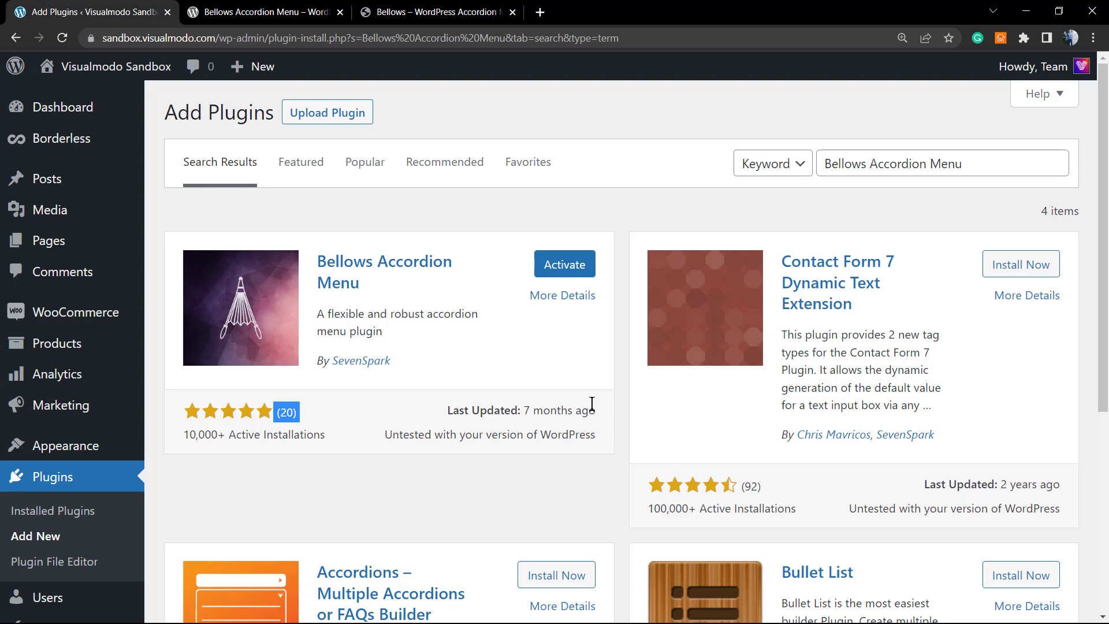
click(564, 266)
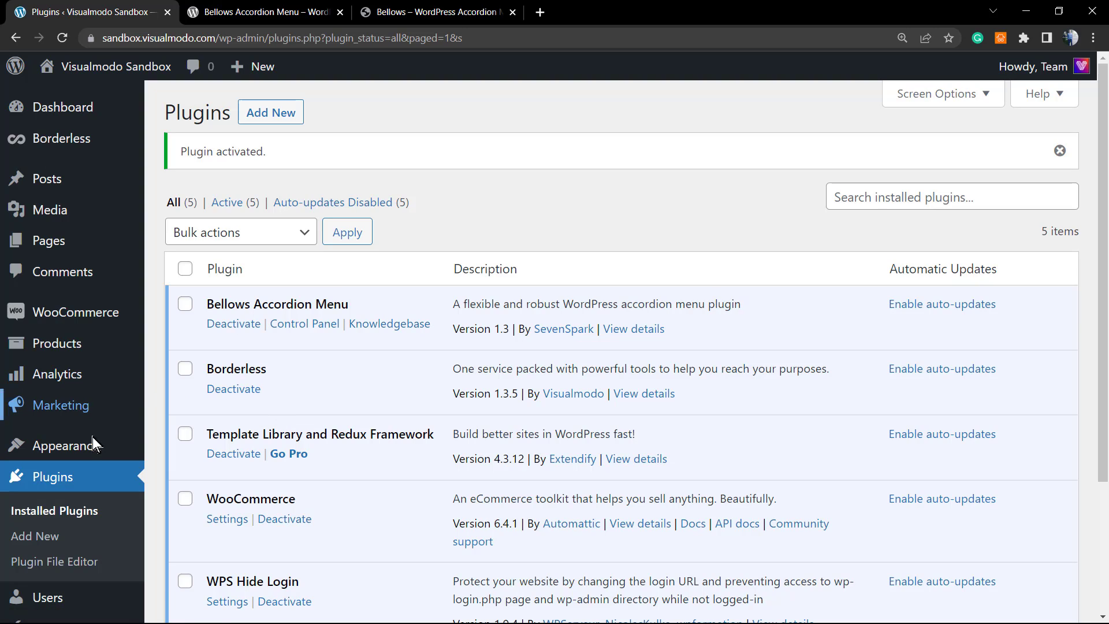
mouse_move(87, 452)
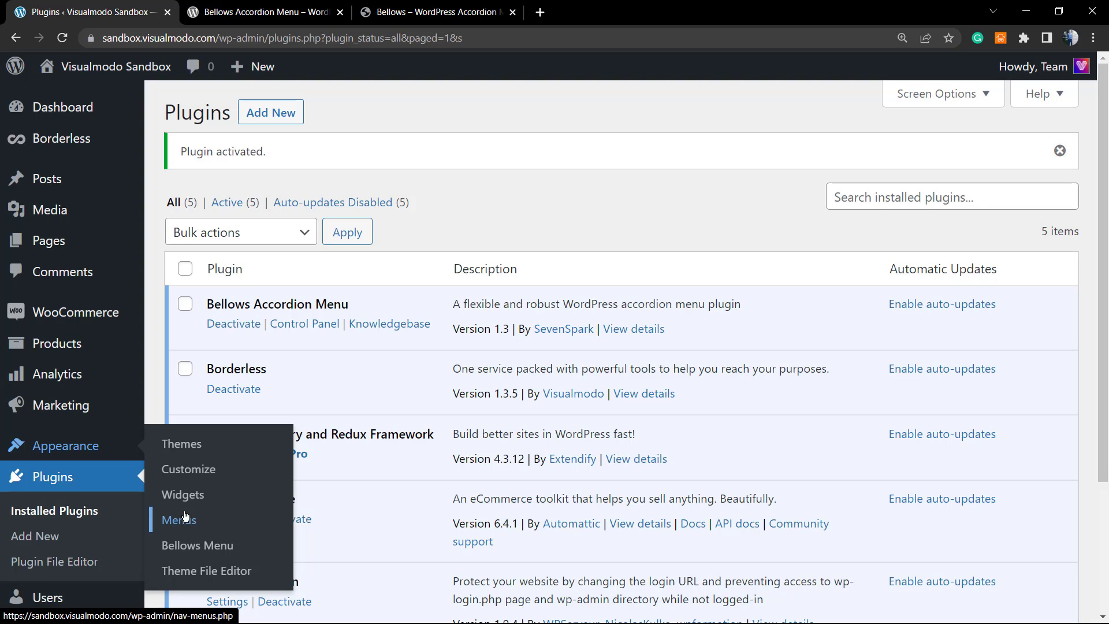
- Open the Menus screen and look over Menu 1, selecting its menu name
click(192, 520)
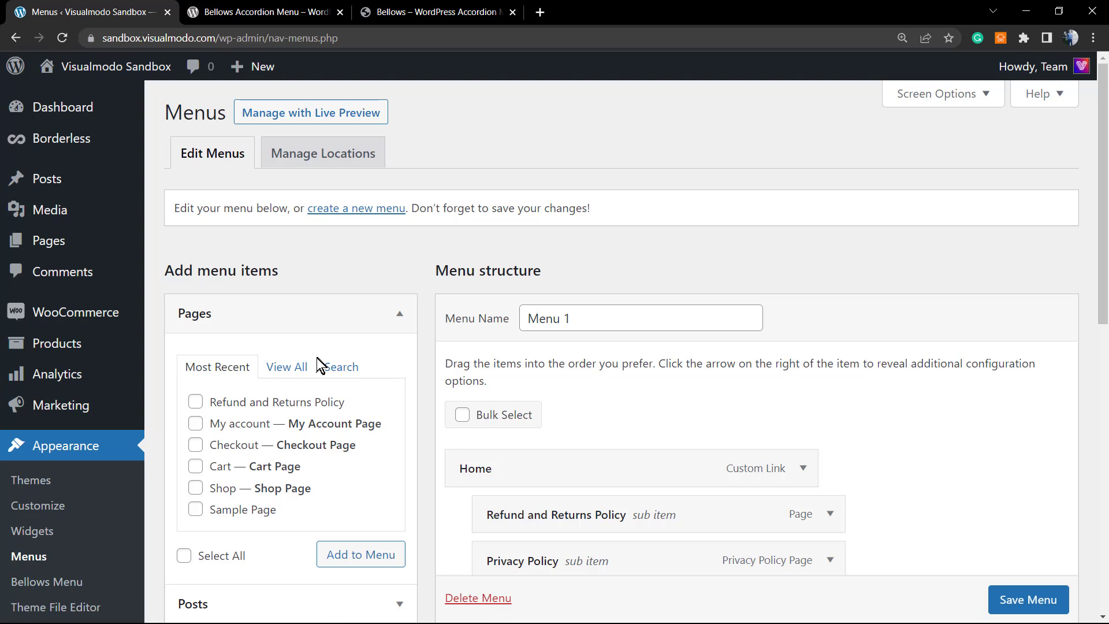
scroll(520, 364, down, 3)
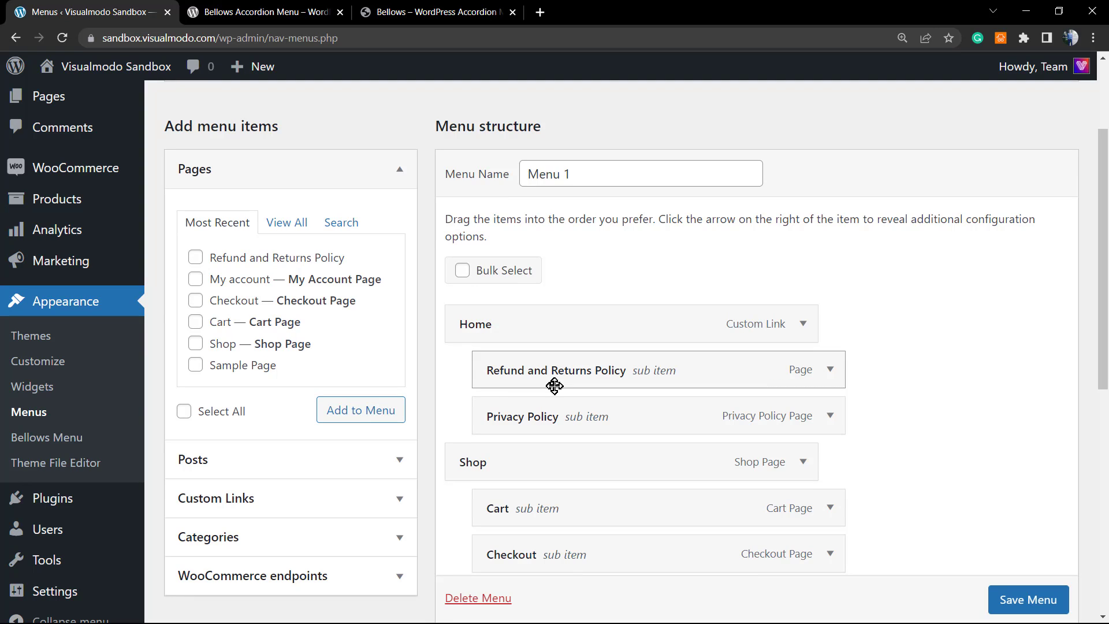
scroll(512, 329, down, 3)
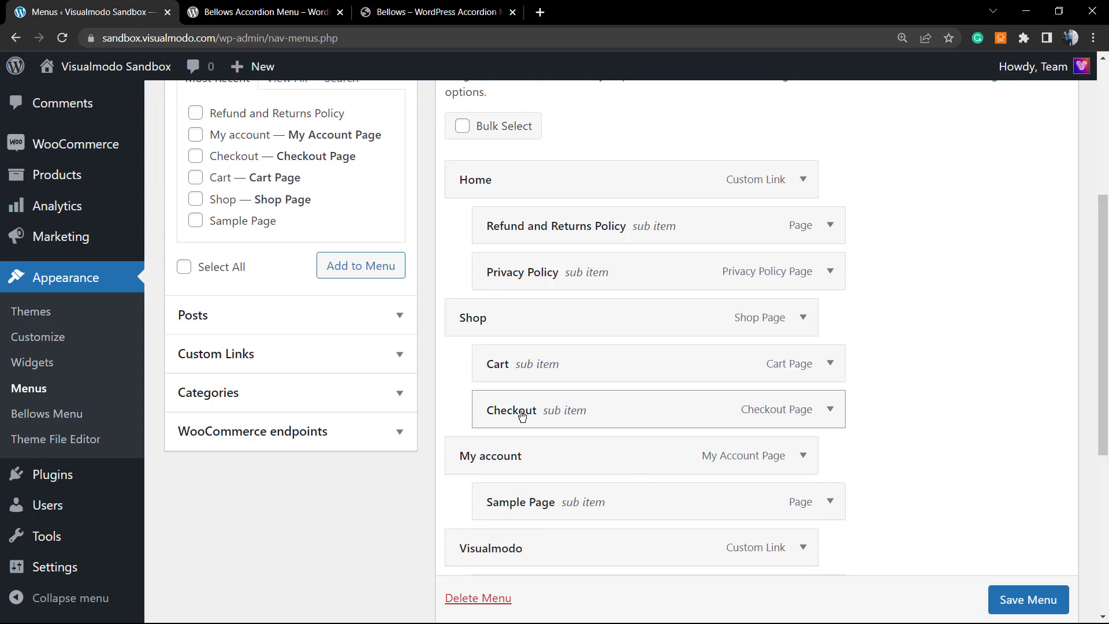
scroll(528, 399, down, 1)
scroll(529, 382, down, 3)
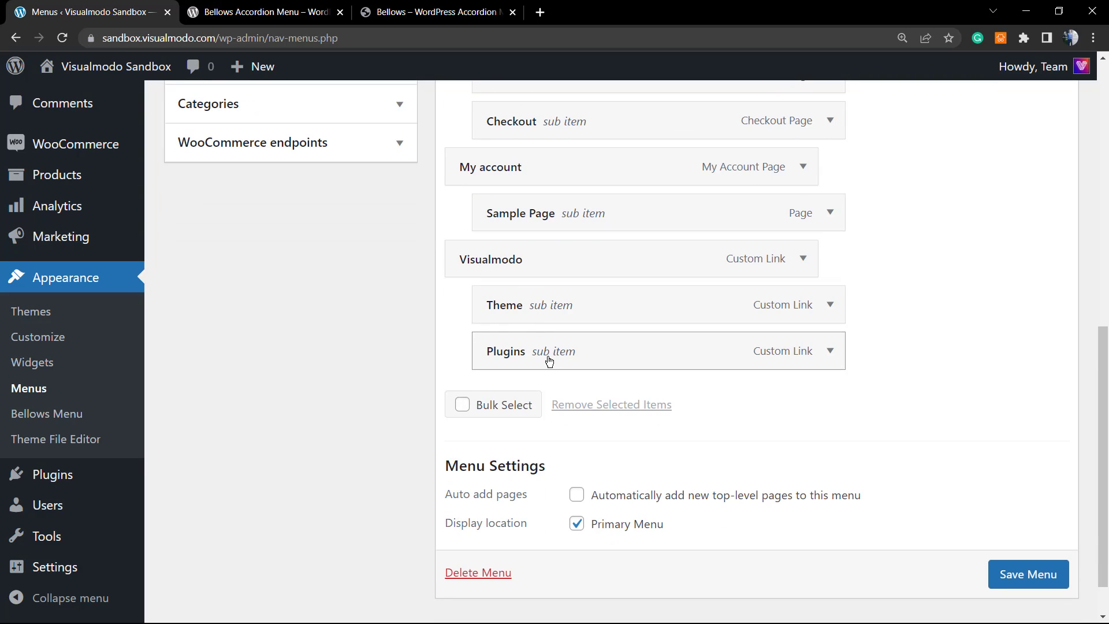
scroll(547, 420, down, 1)
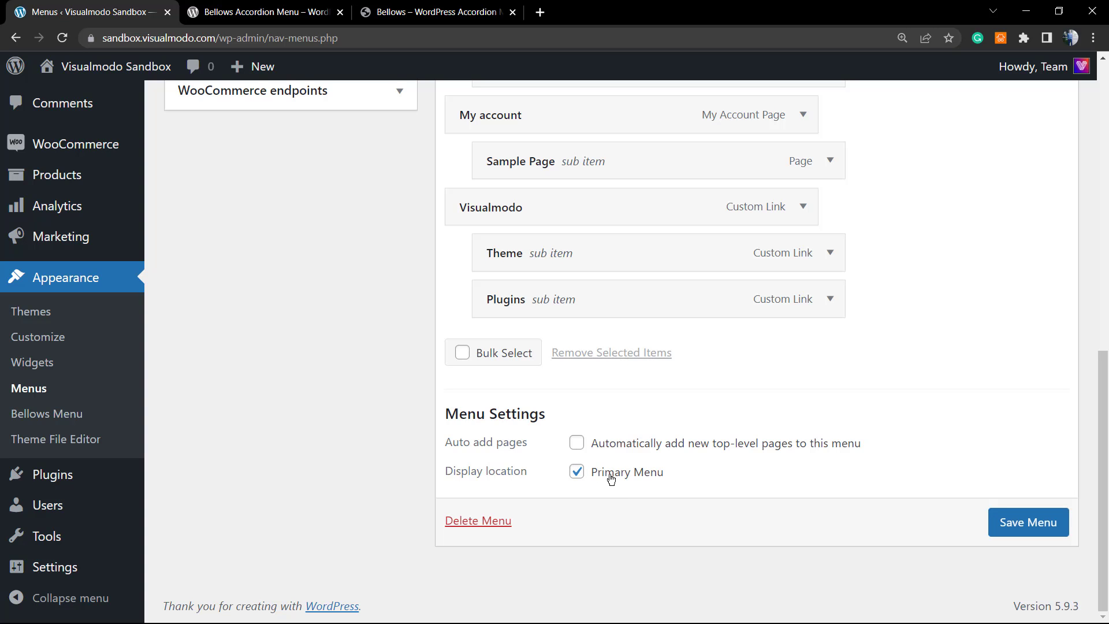
scroll(611, 477, up, 10)
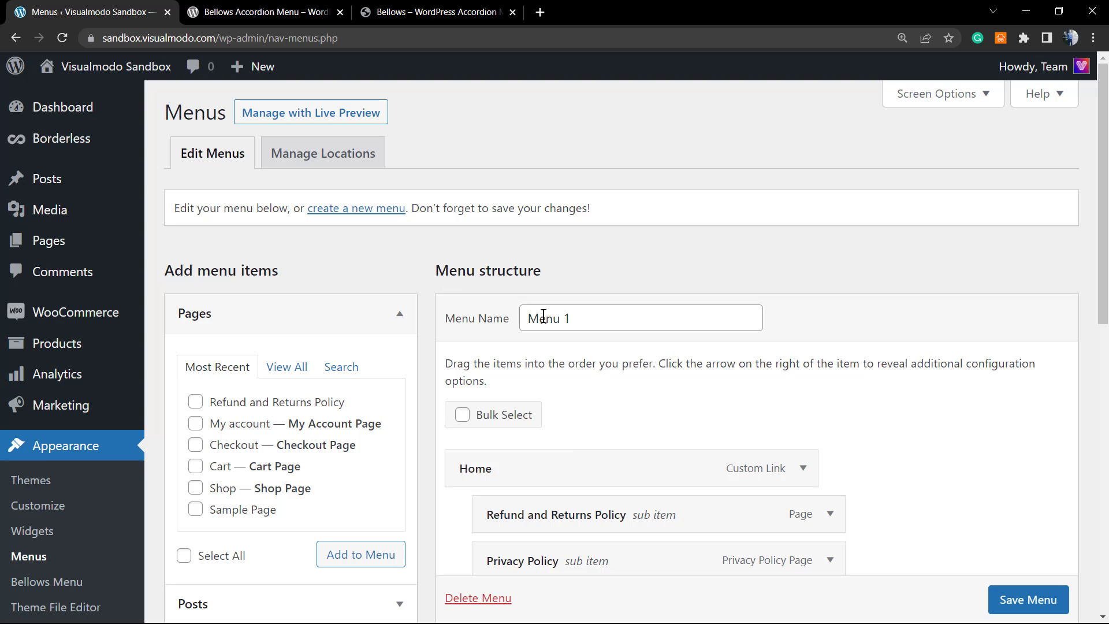
click(599, 316)
key(ctrl+shift+Left)
key(ctrl+shift+Left)
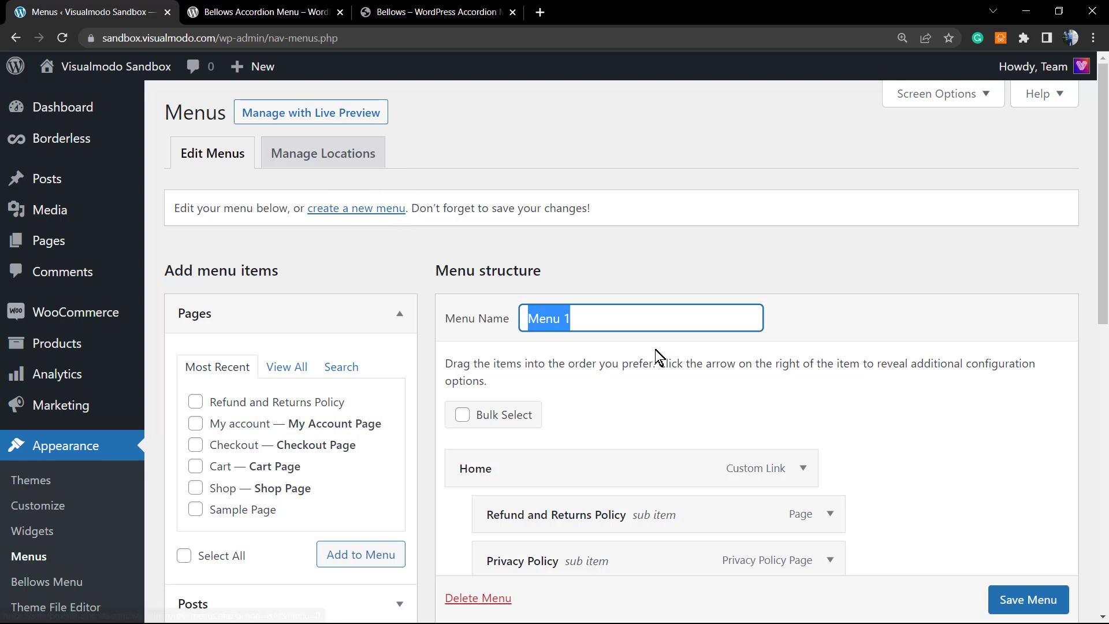
scroll(656, 352, down, 6)
scroll(644, 369, up, 1)
scroll(599, 366, down, 3)
scroll(352, 378, up, 8)
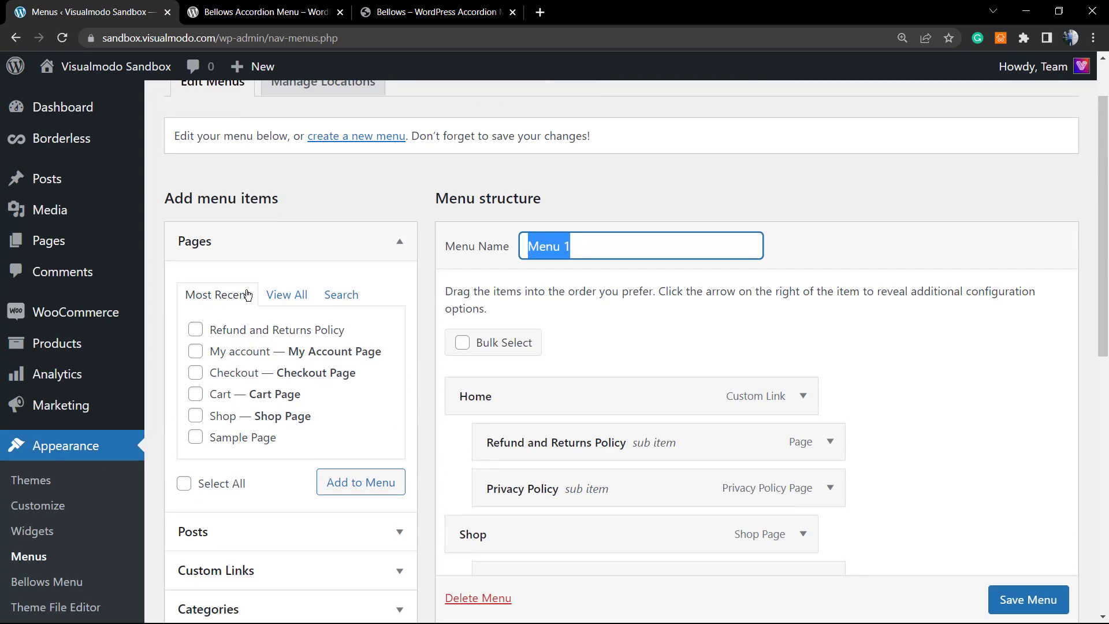
- Toggle the Pages, Posts, Custom Links, Categories and WooCommerce endpoints boxes, leaving Pages collapsed
click(244, 255)
click(263, 289)
click(260, 299)
click(265, 315)
click(265, 316)
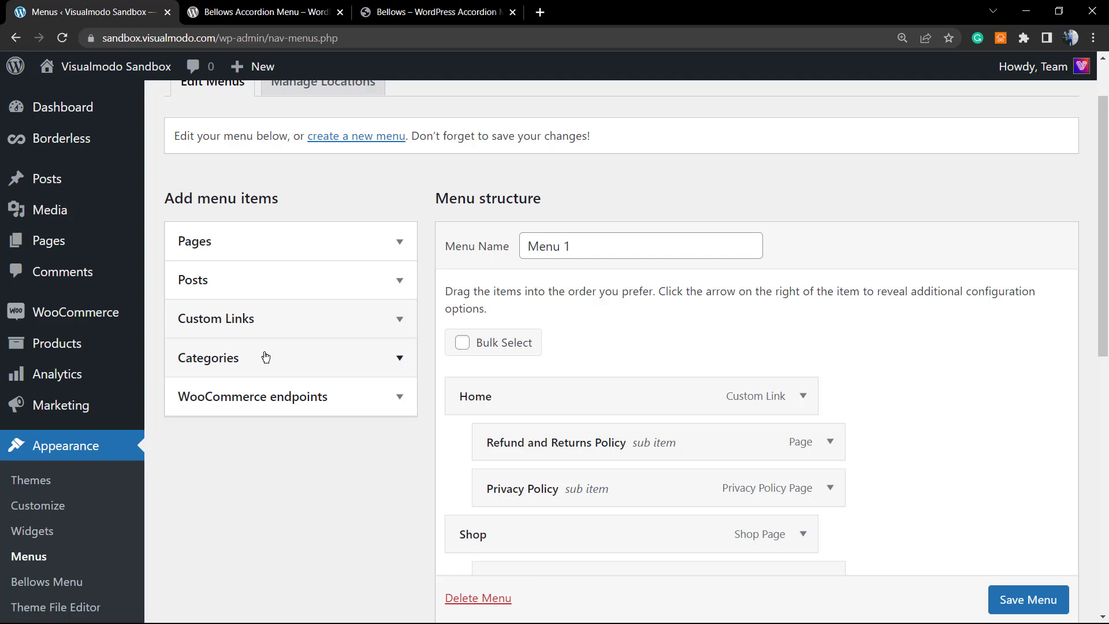
click(264, 357)
click(254, 540)
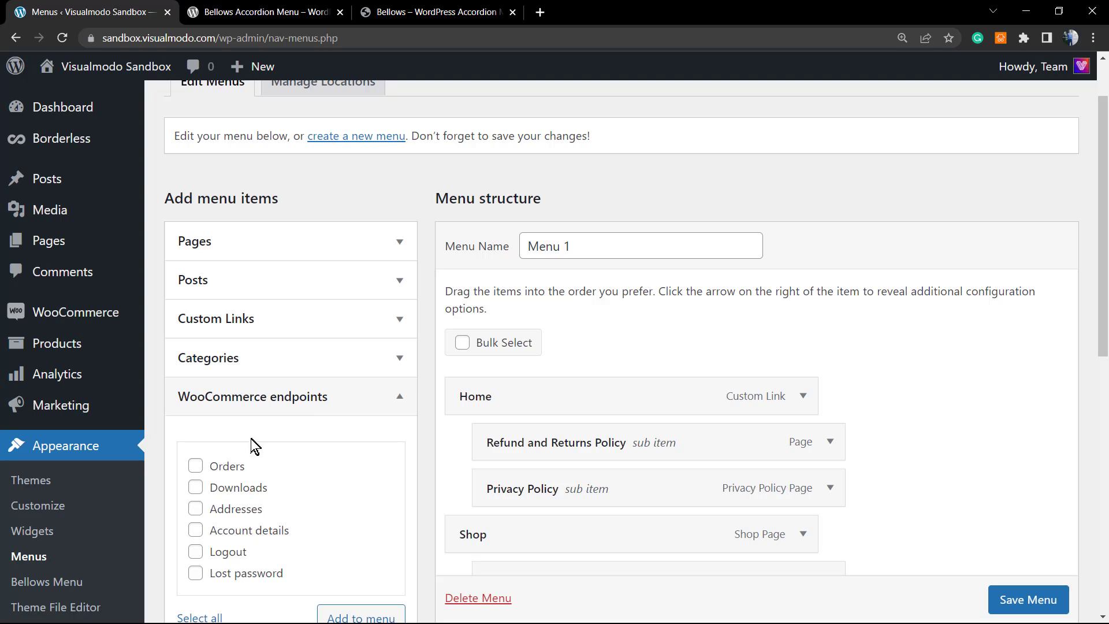
click(256, 409)
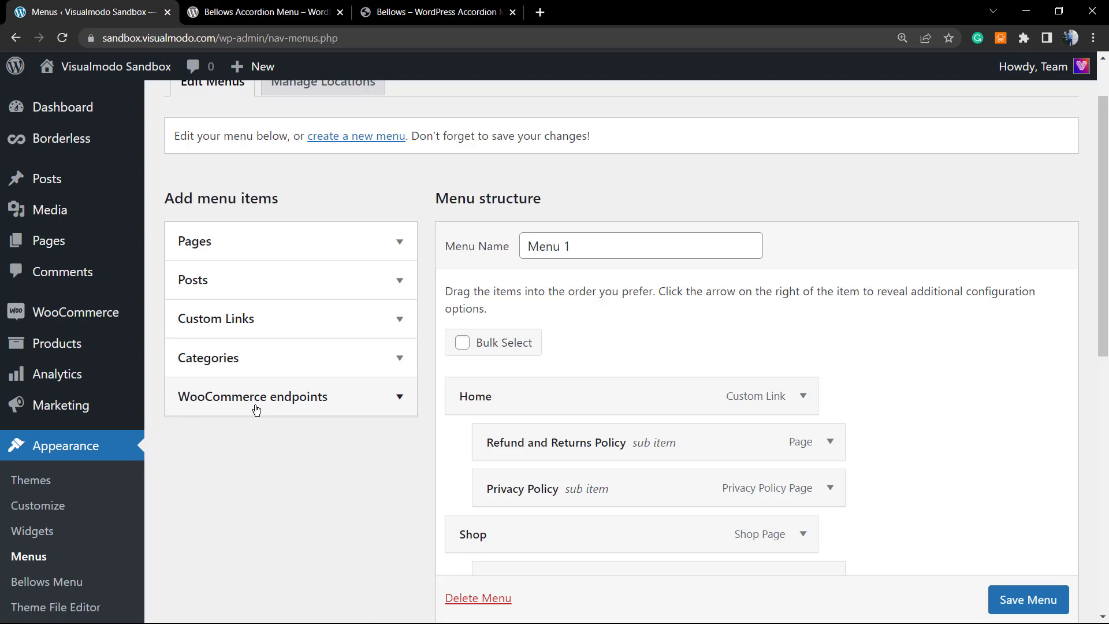
click(261, 251)
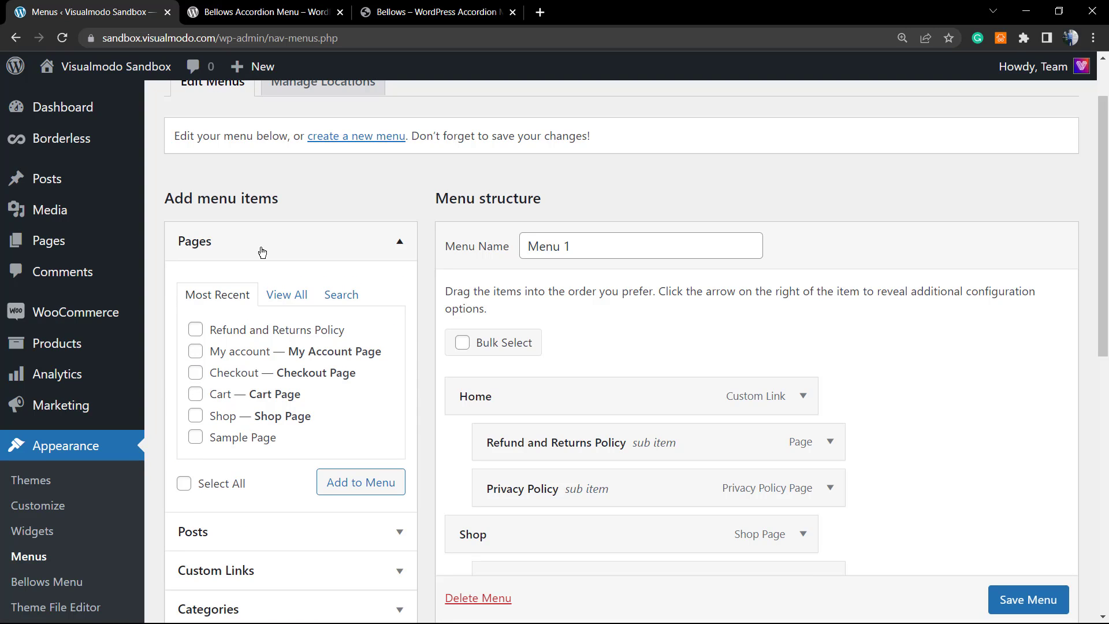
click(262, 252)
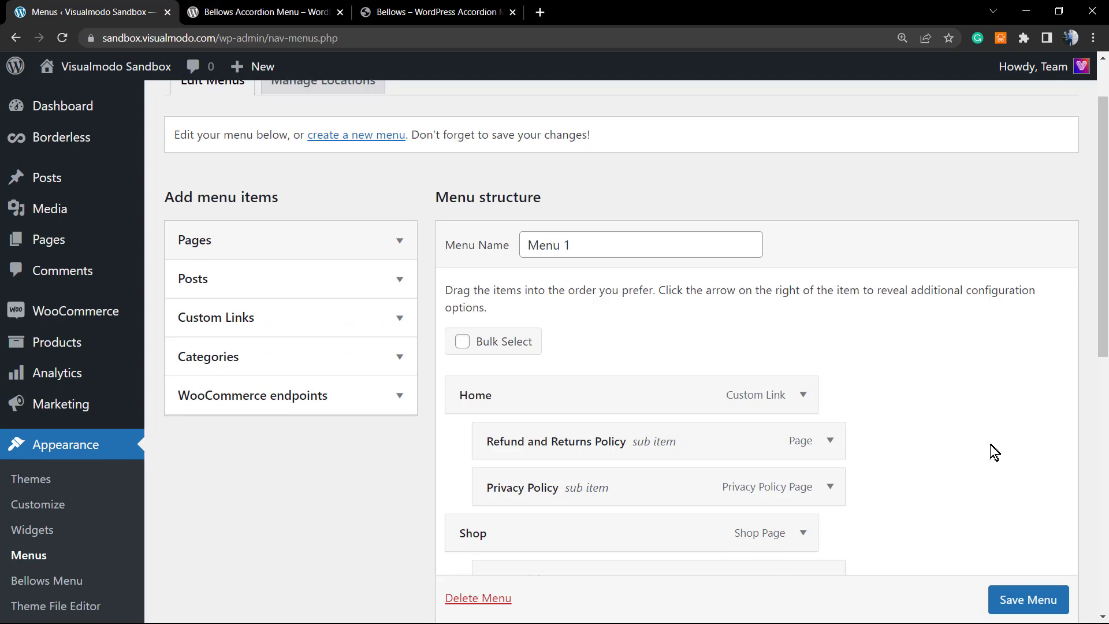
- Scroll through Menu 1's Home, Shop and My account items and their sub items
scroll(990, 445, down, 10)
scroll(837, 452, up, 4)
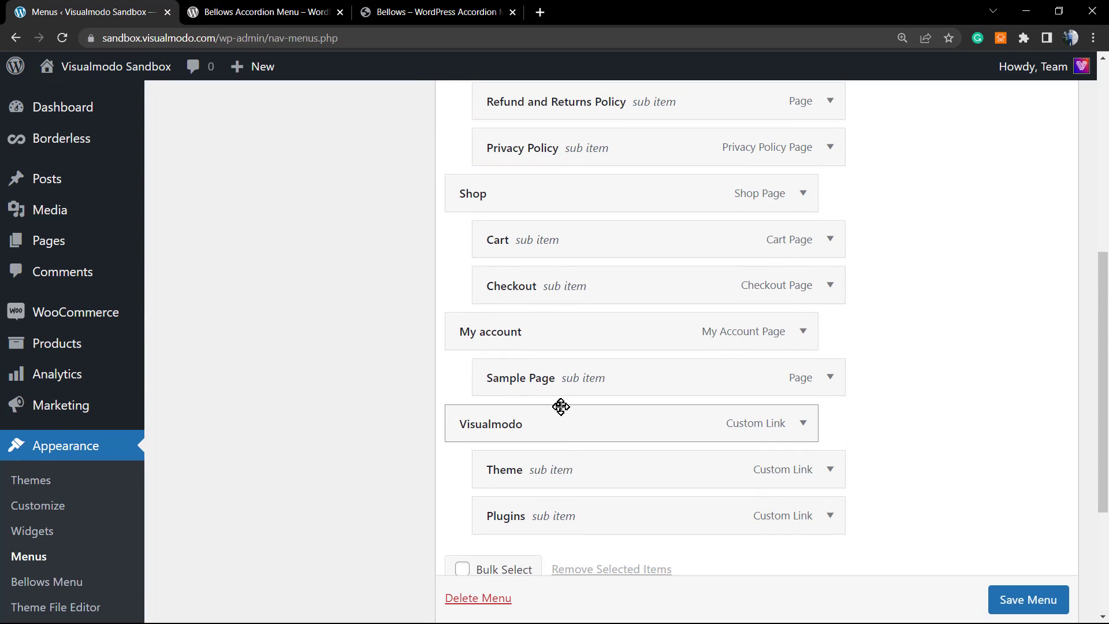
scroll(561, 408, up, 4)
scroll(560, 411, up, 3)
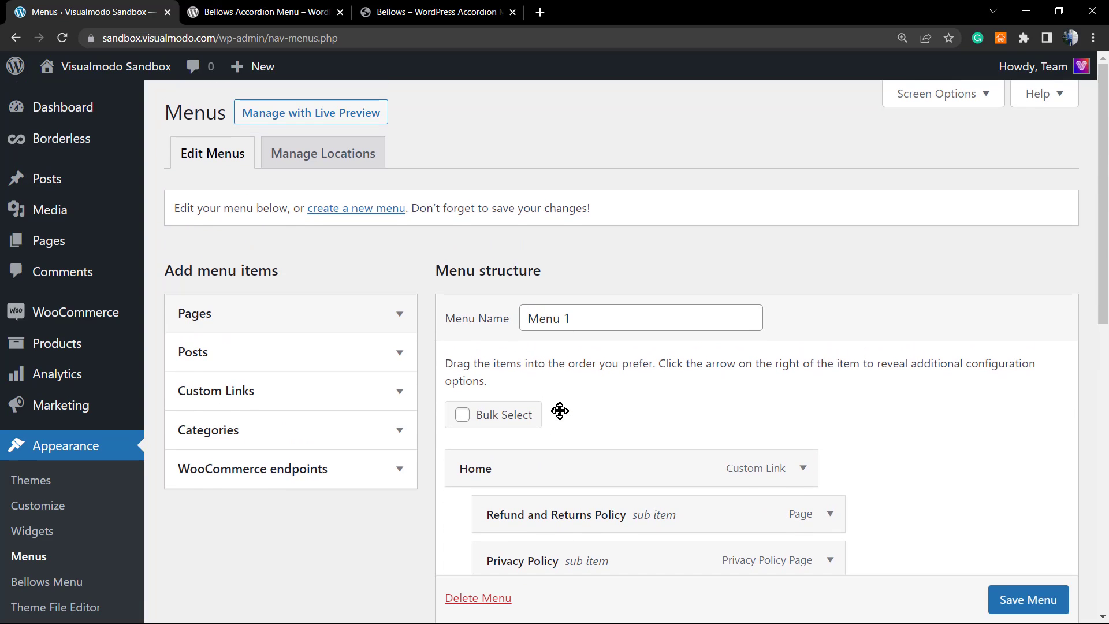
scroll(408, 386, down, 4)
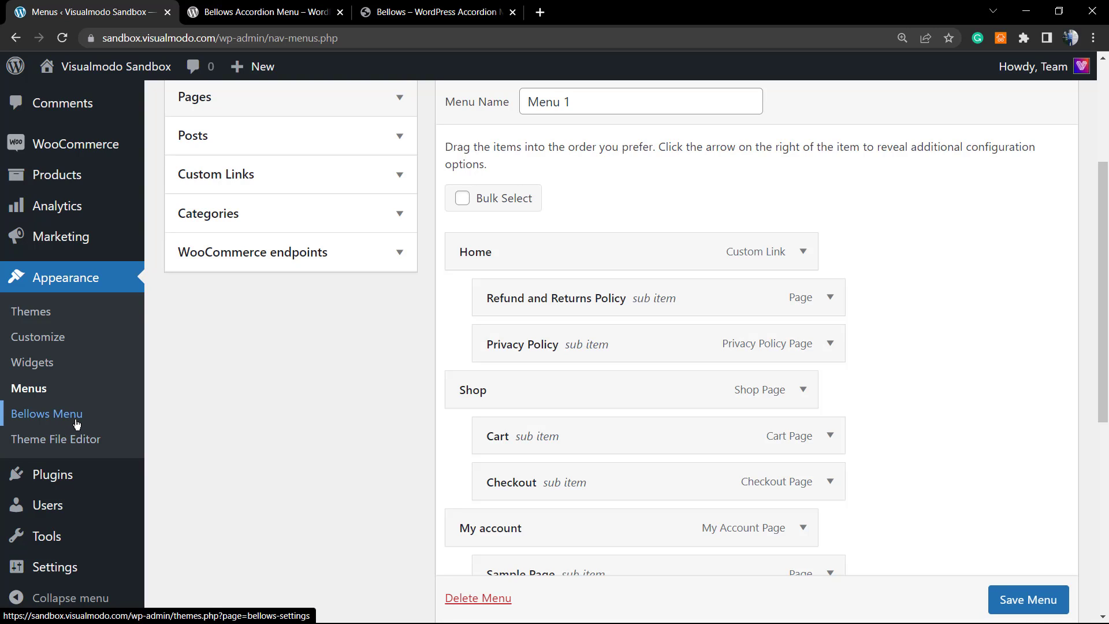
- Open the Bellows Control Panel and set Integrate Specific Menu to Menu 1
click(76, 424)
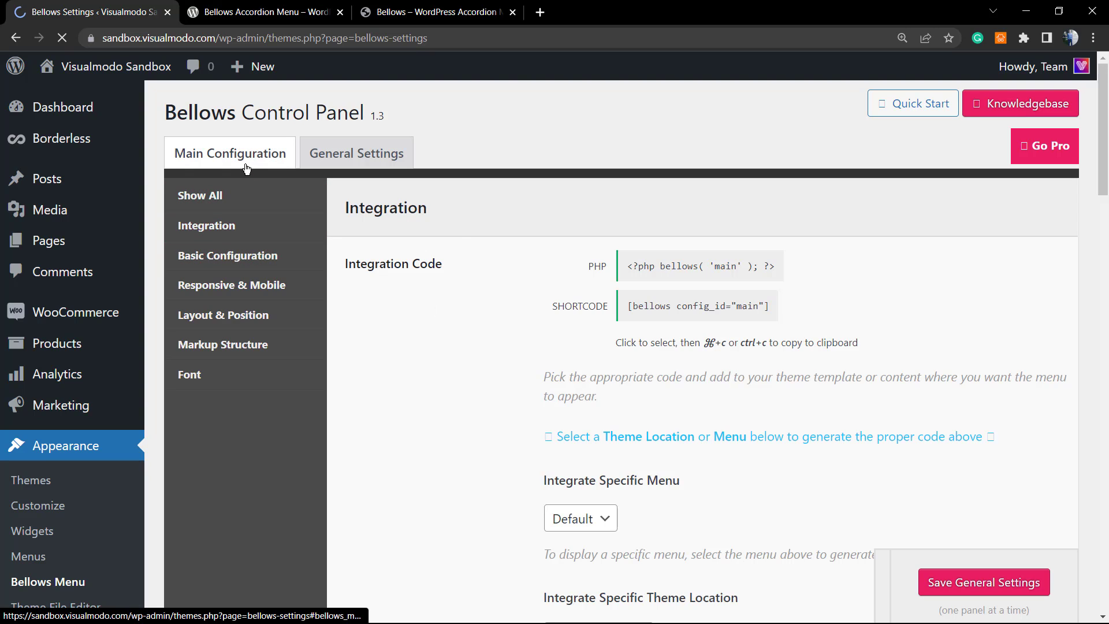
scroll(547, 306, down, 2)
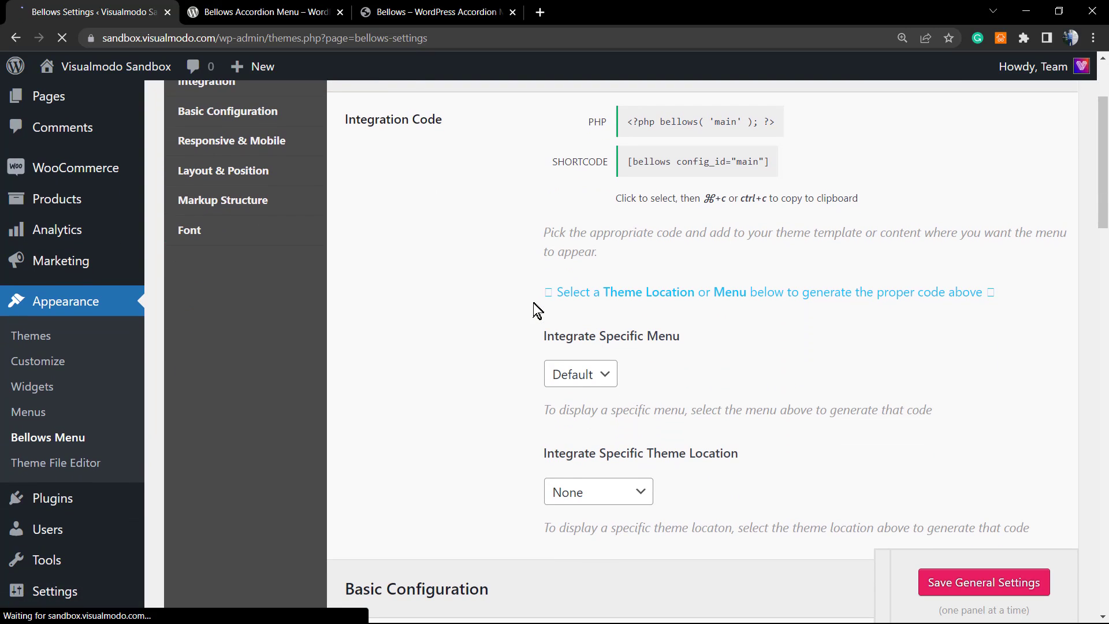
double_click(589, 337)
click(558, 335)
click(579, 376)
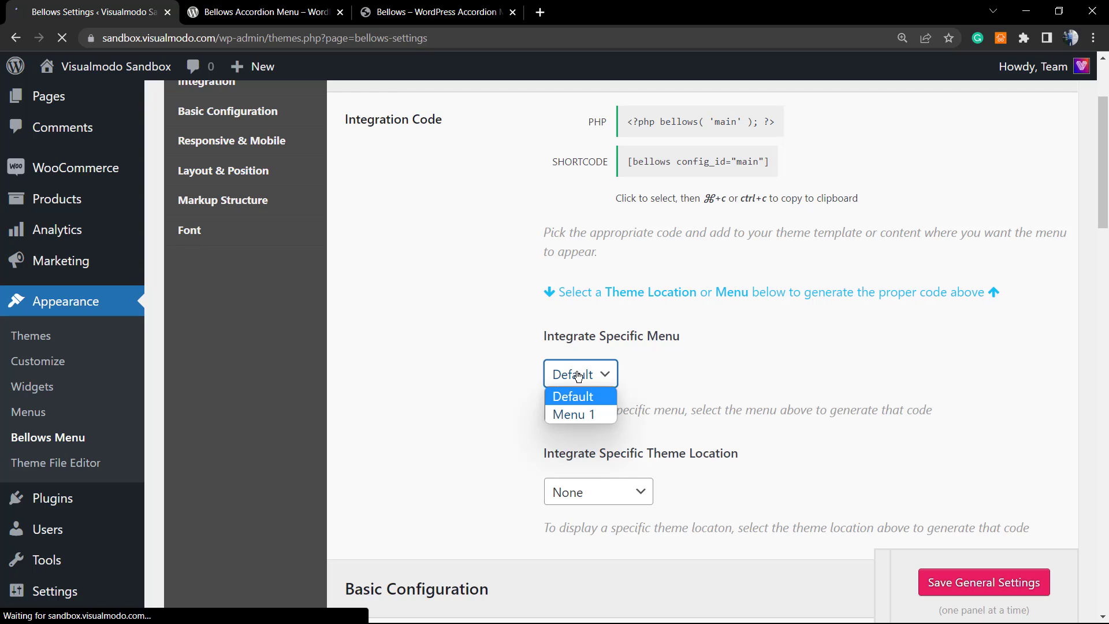
click(570, 415)
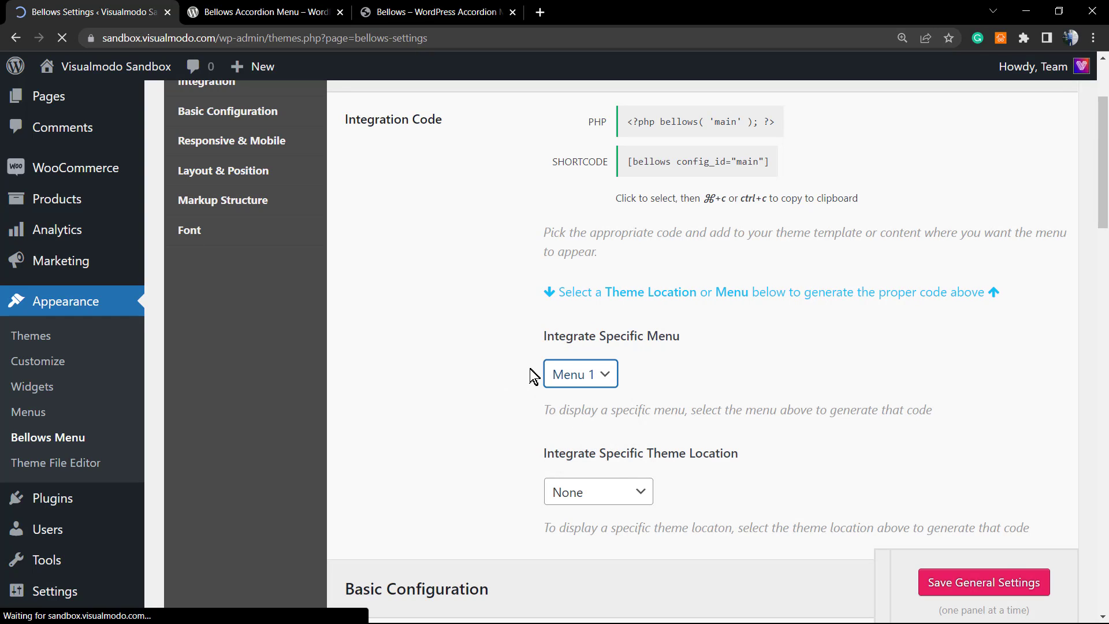
- Keep Integrate Specific Theme Location set to None
scroll(577, 445, down, 1)
click(601, 430)
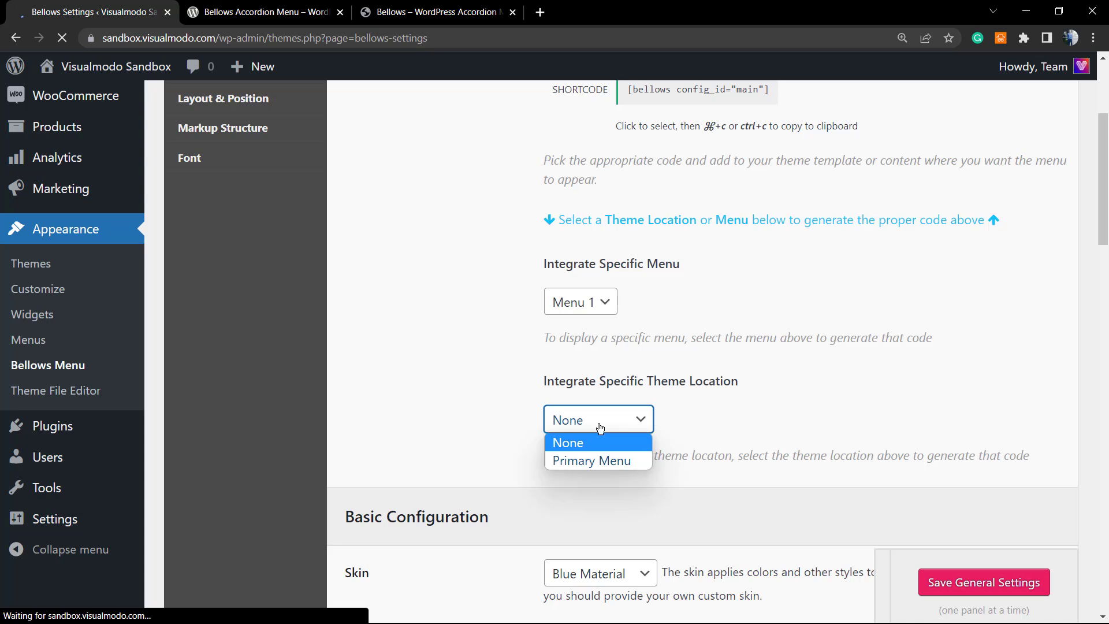
click(600, 428)
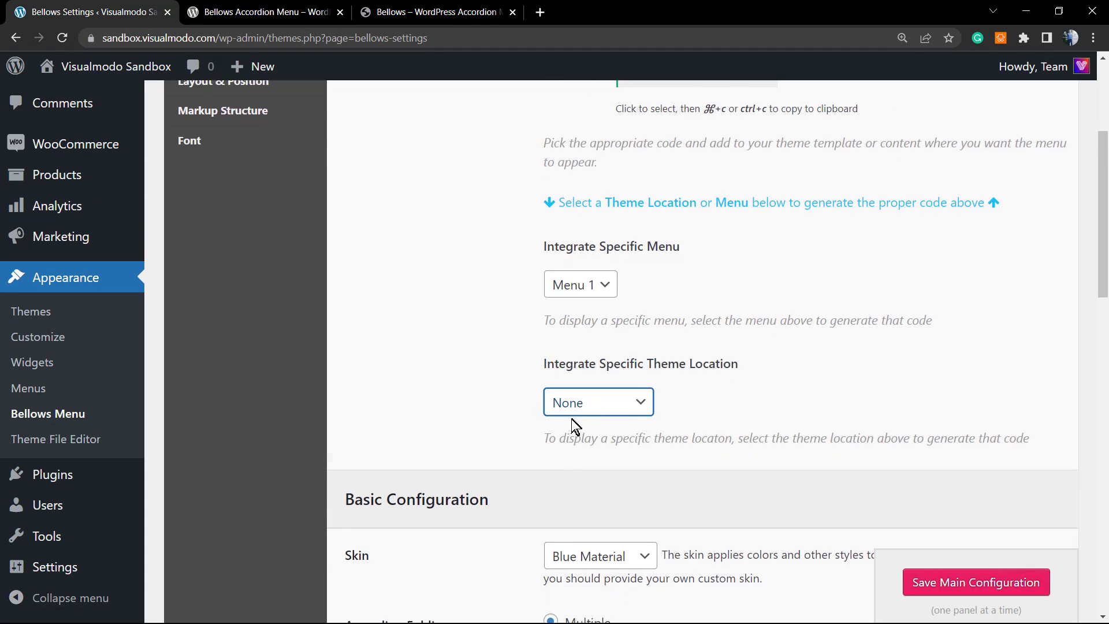
scroll(520, 404, down, 2)
click(571, 280)
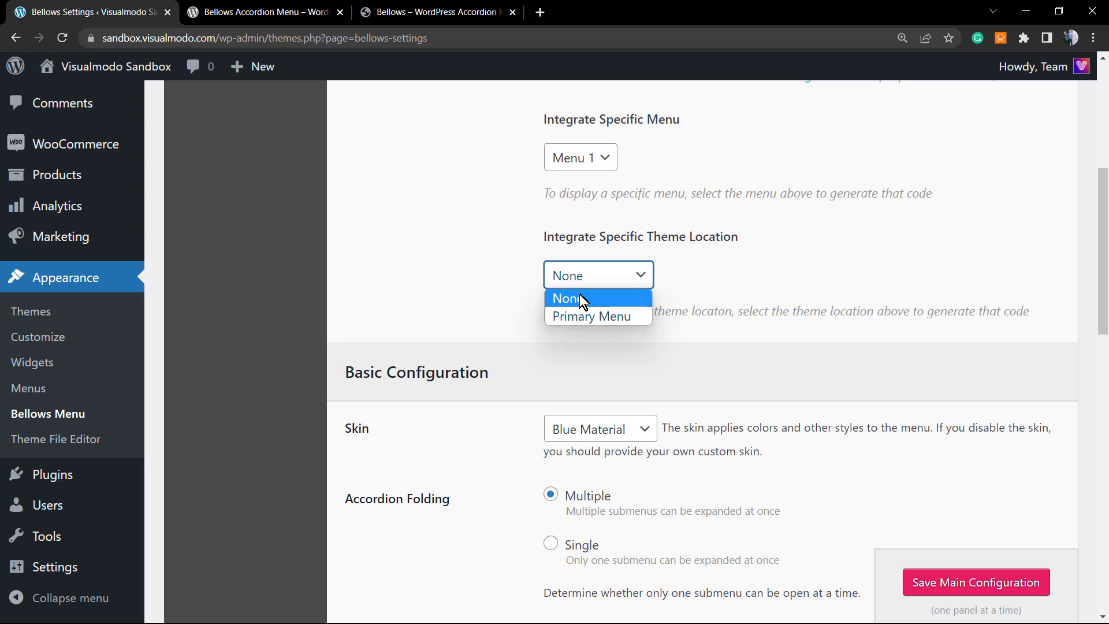
click(580, 297)
scroll(518, 296, down, 2)
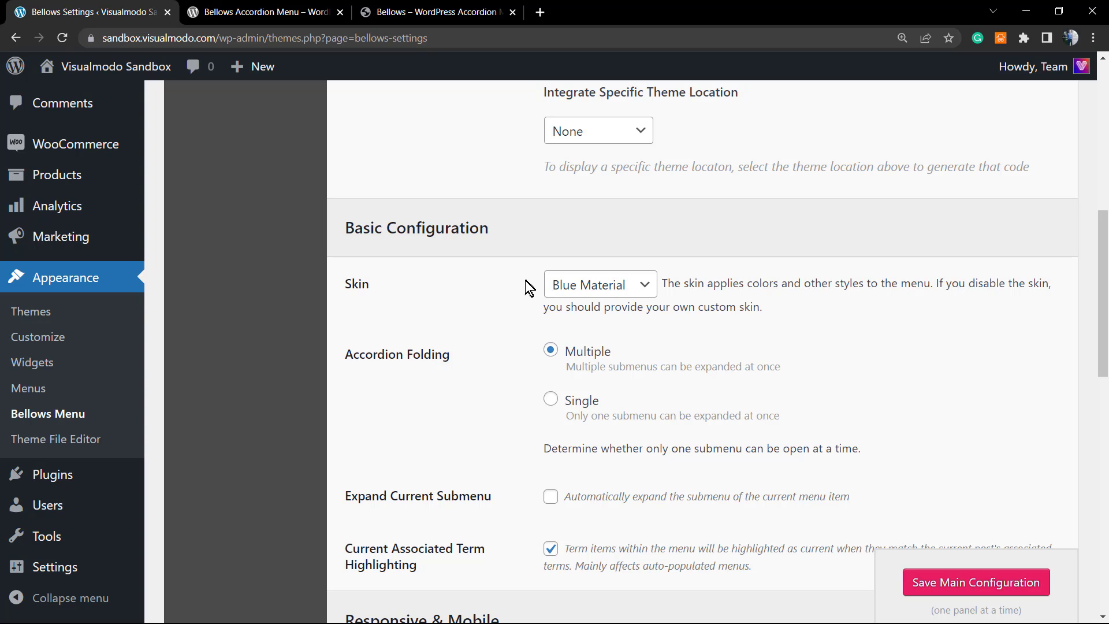
scroll(733, 413, up, 3)
scroll(635, 403, up, 4)
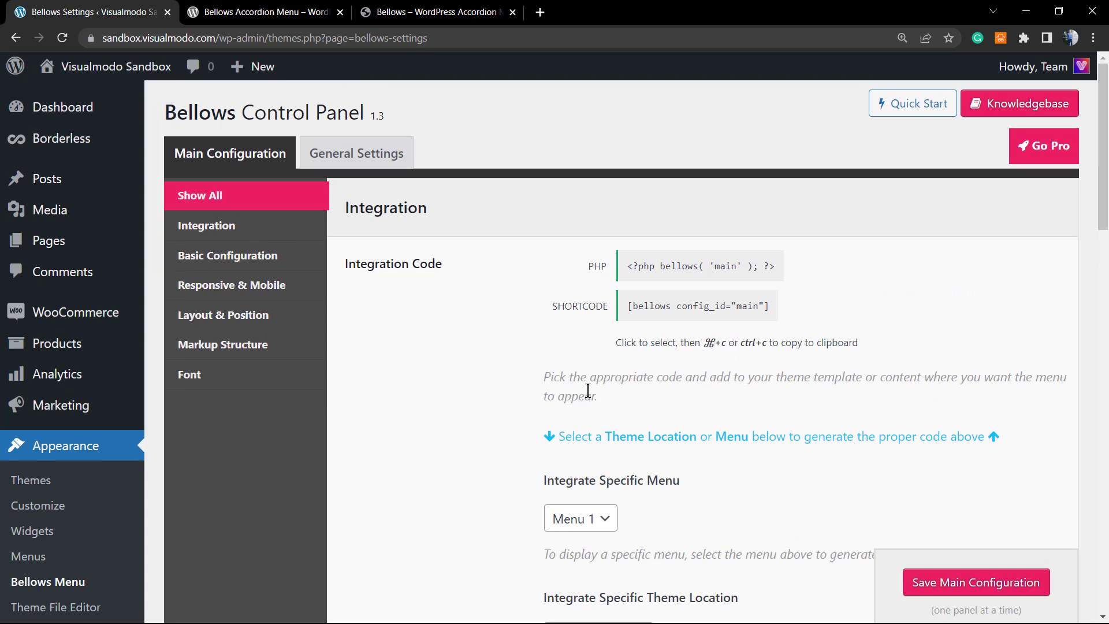
- Copy the shortcode [bellows config_id="main"] and go to Appearance > Widgets
click(654, 322)
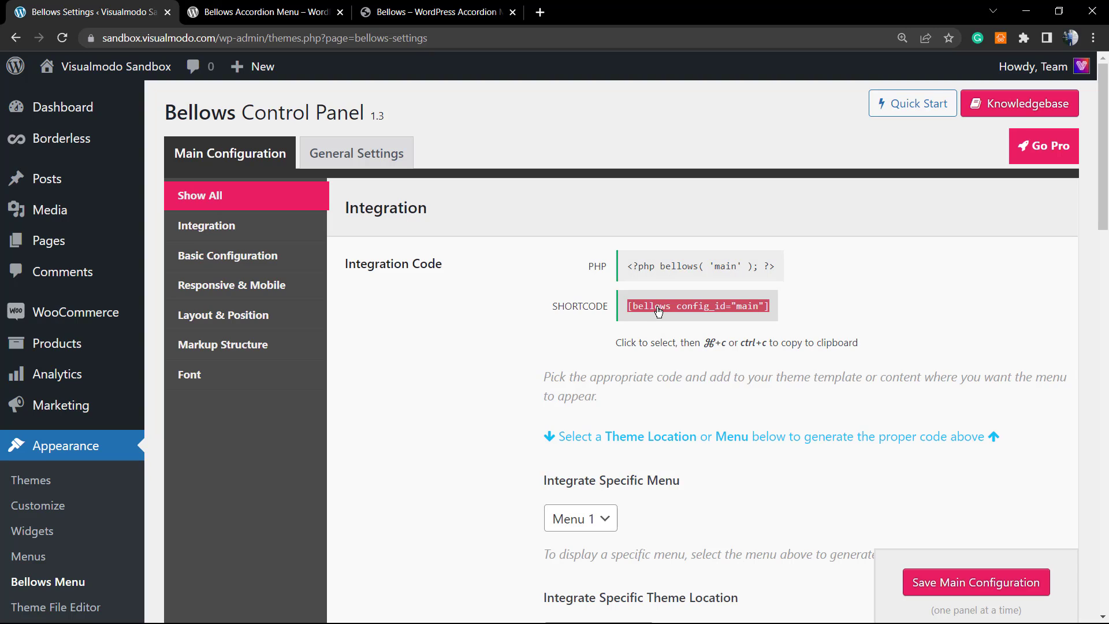
right_click(658, 308)
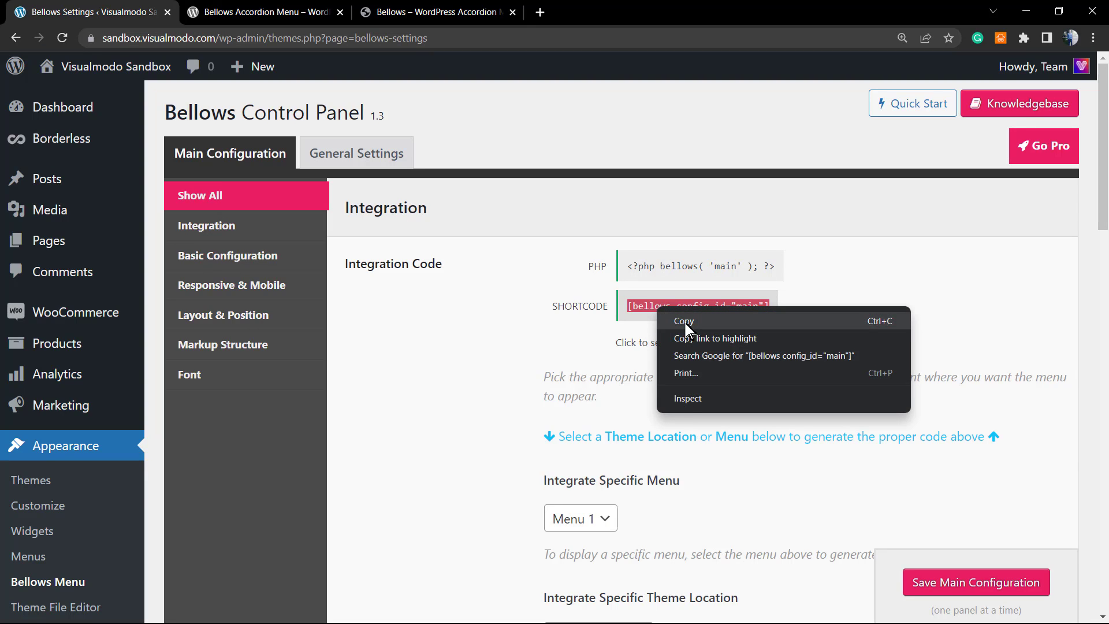
click(684, 321)
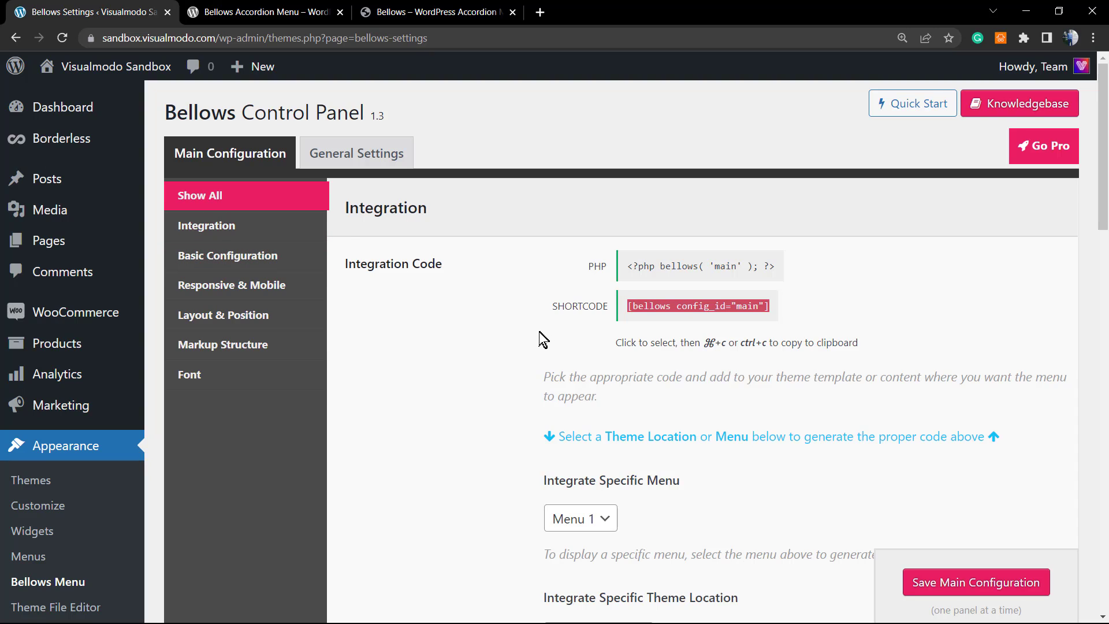
mouse_move(132, 324)
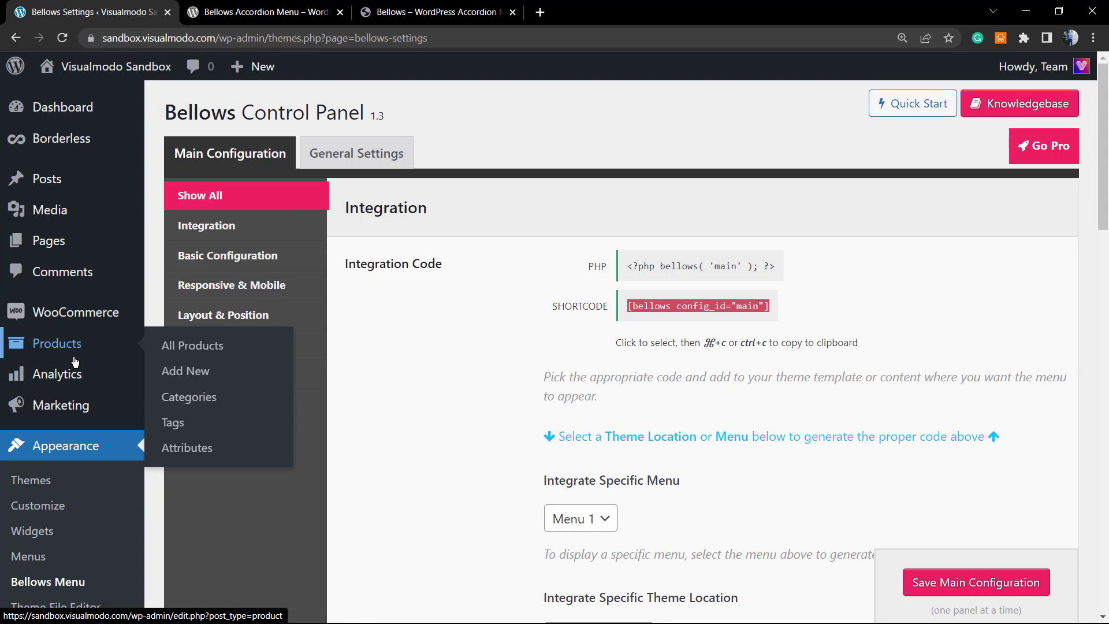
click(69, 531)
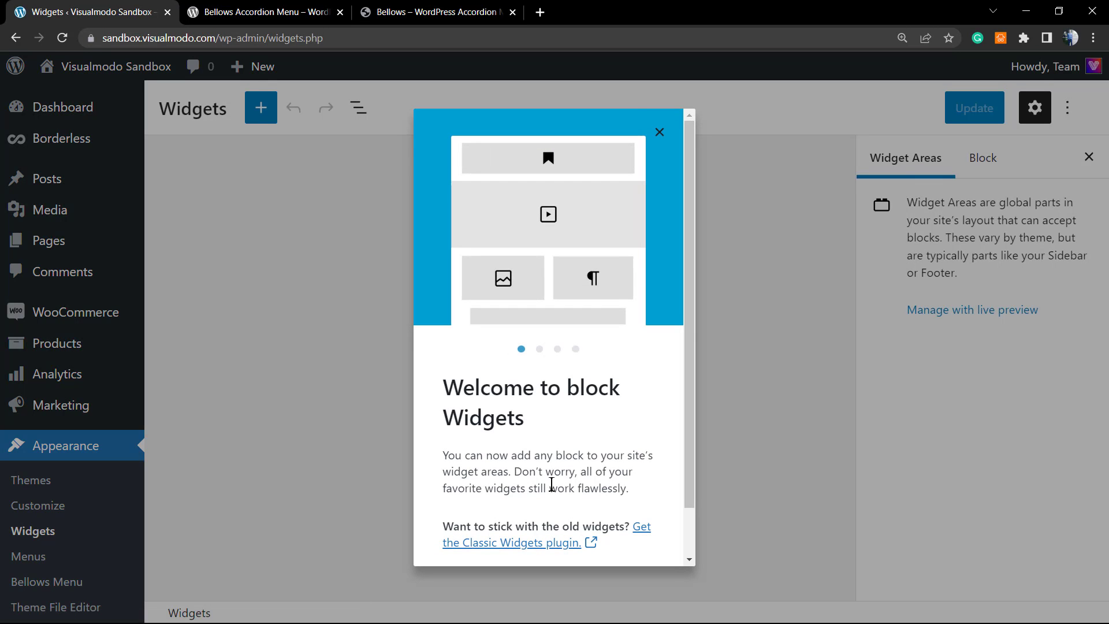
- Close the welcome guide, re-expand Right Sidebar and start a new block at its end
click(659, 134)
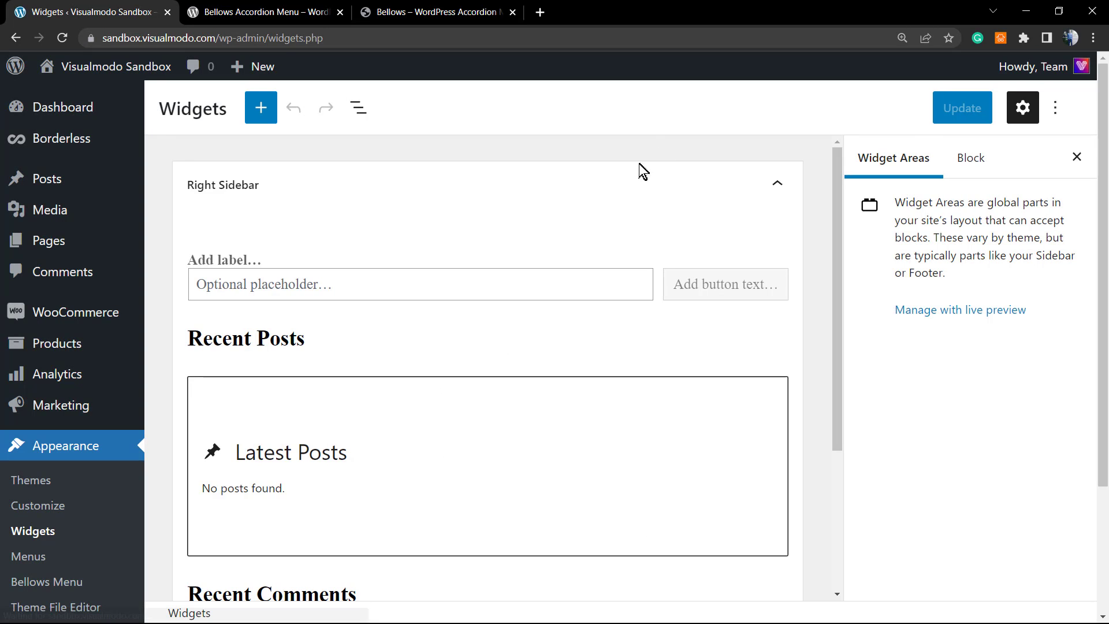
click(278, 200)
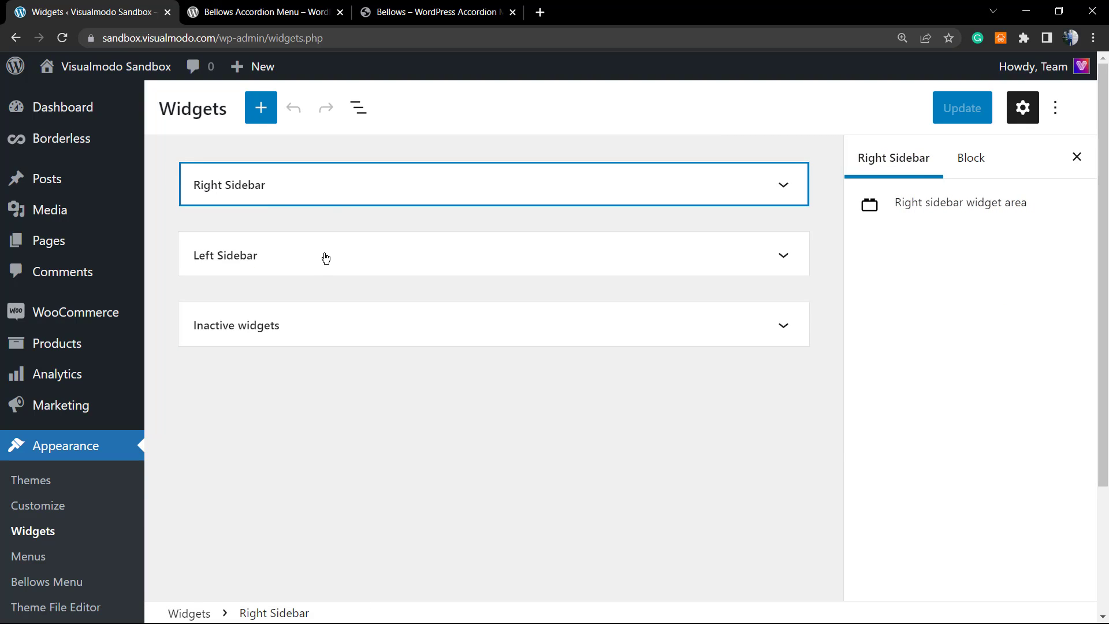
click(321, 191)
scroll(379, 316, down, 3)
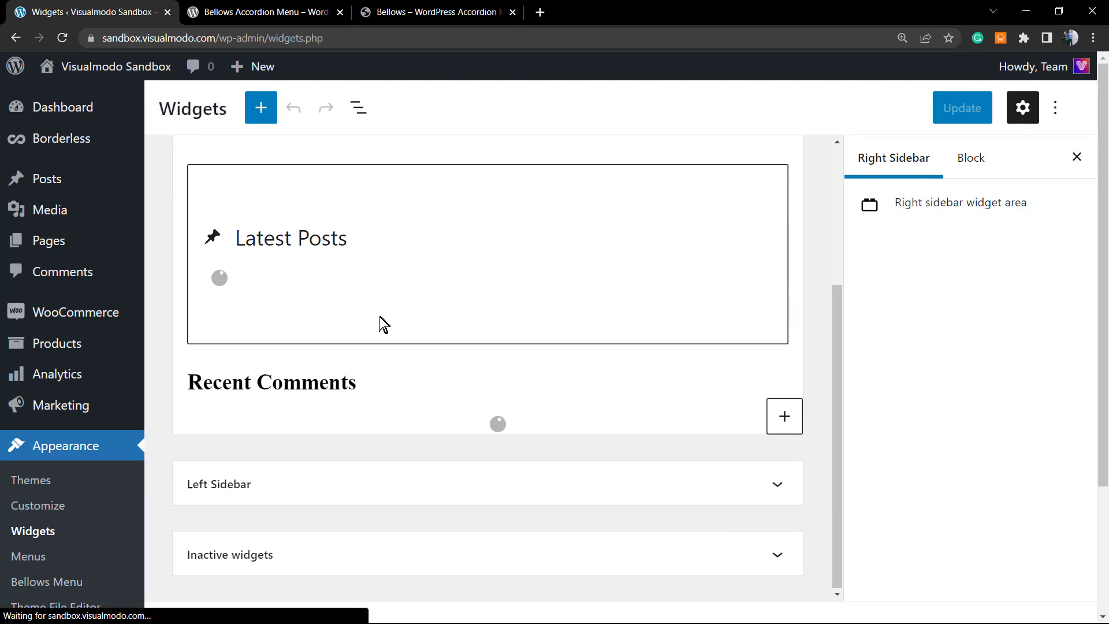
scroll(475, 376, up, 2)
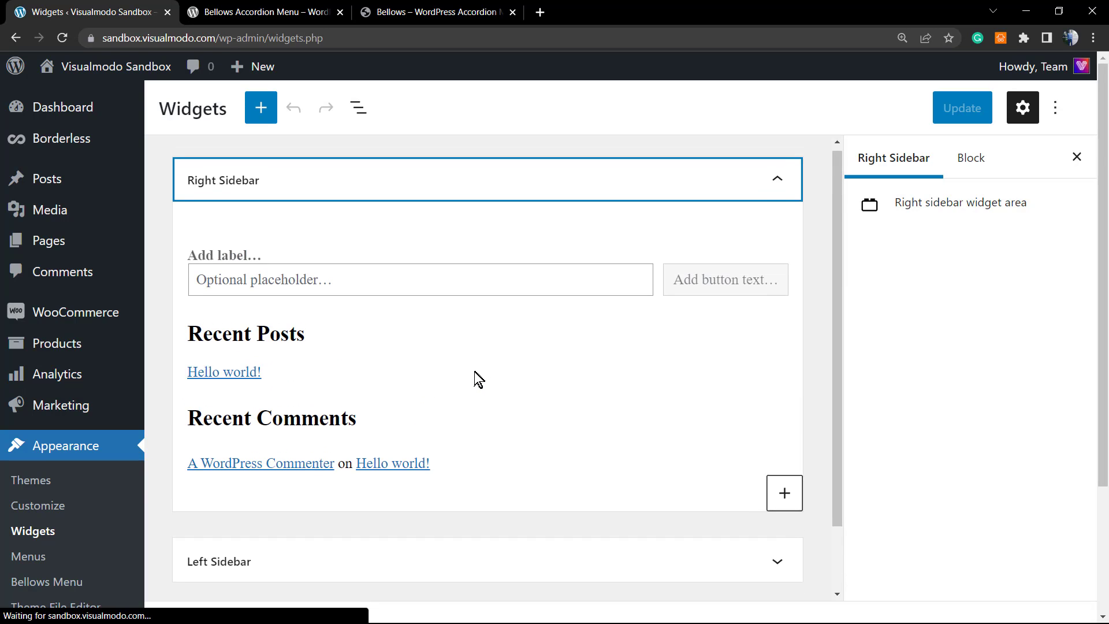
scroll(475, 376, down, 2)
click(774, 427)
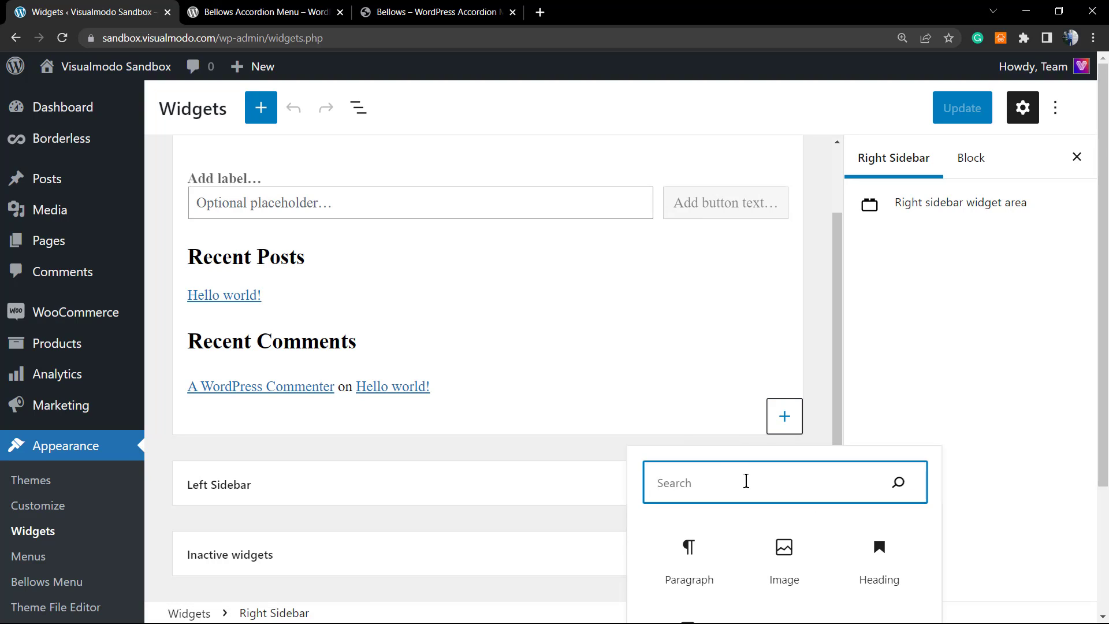
- Insert Bellows Accordion - Standard Menu via a 'be' search, keep configuration main, and update
text(b)
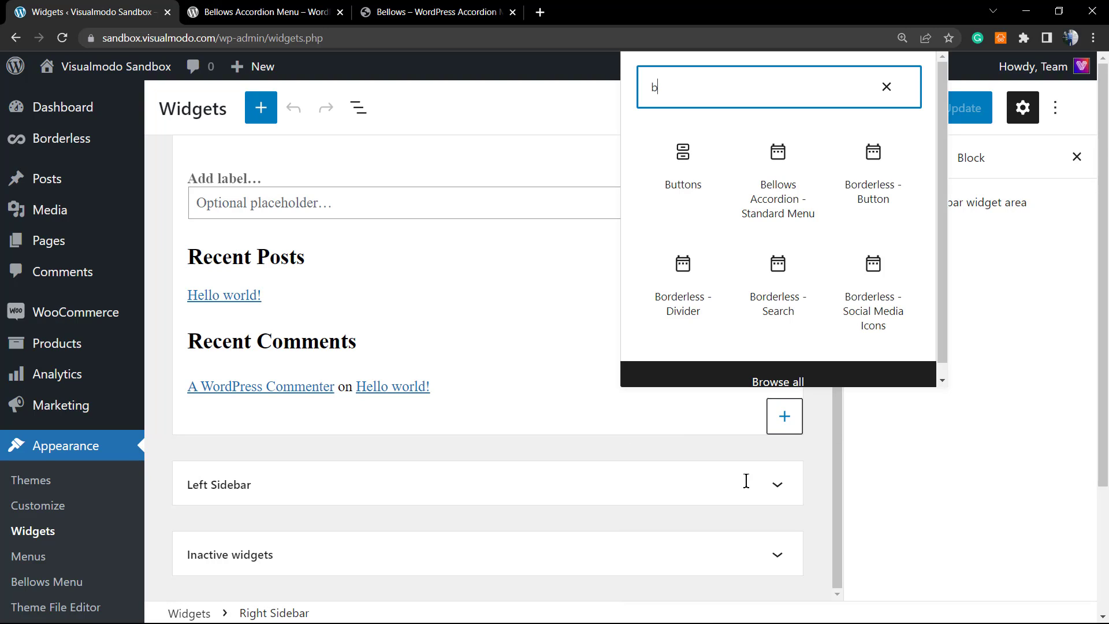
text(e)
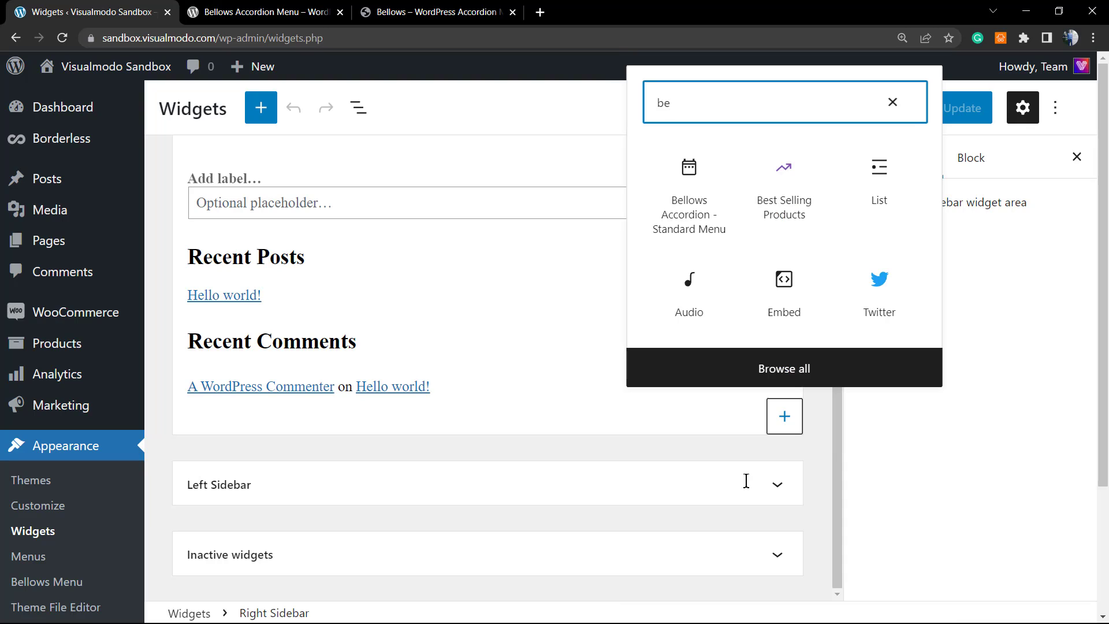
click(694, 193)
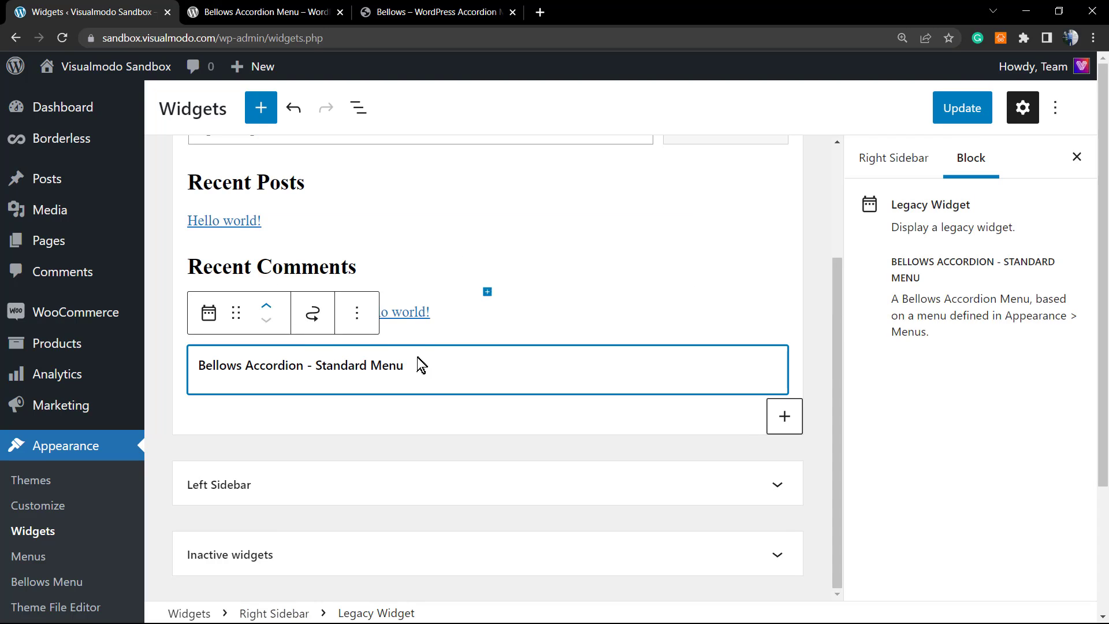
scroll(366, 312, down, 2)
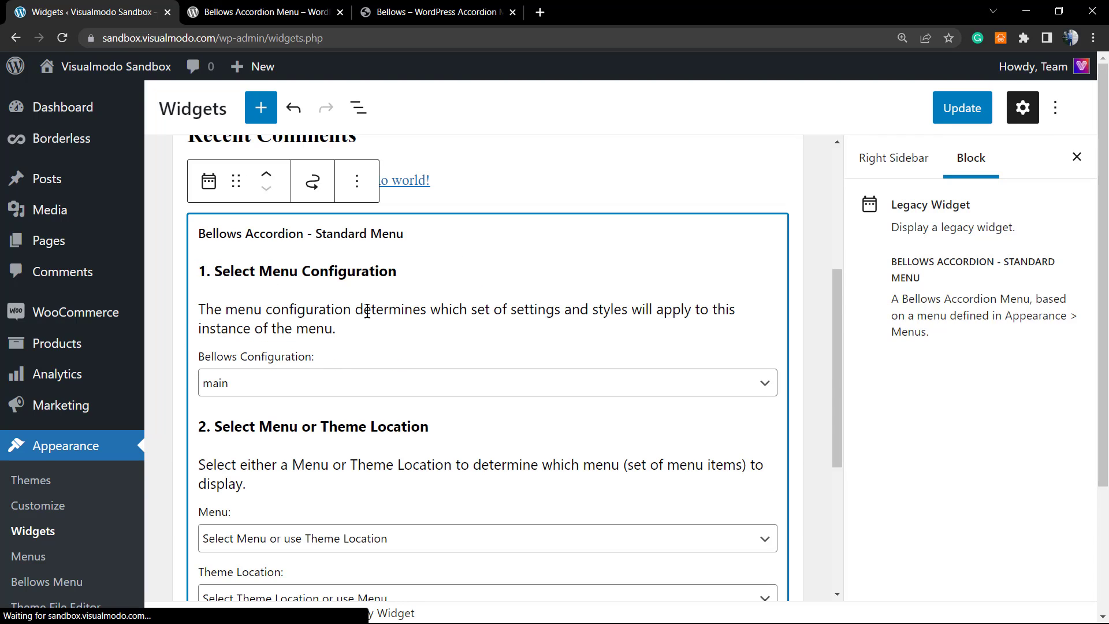
scroll(366, 359, up, 1)
scroll(333, 345, down, 1)
click(321, 378)
click(323, 379)
scroll(346, 375, down, 1)
scroll(362, 373, down, 1)
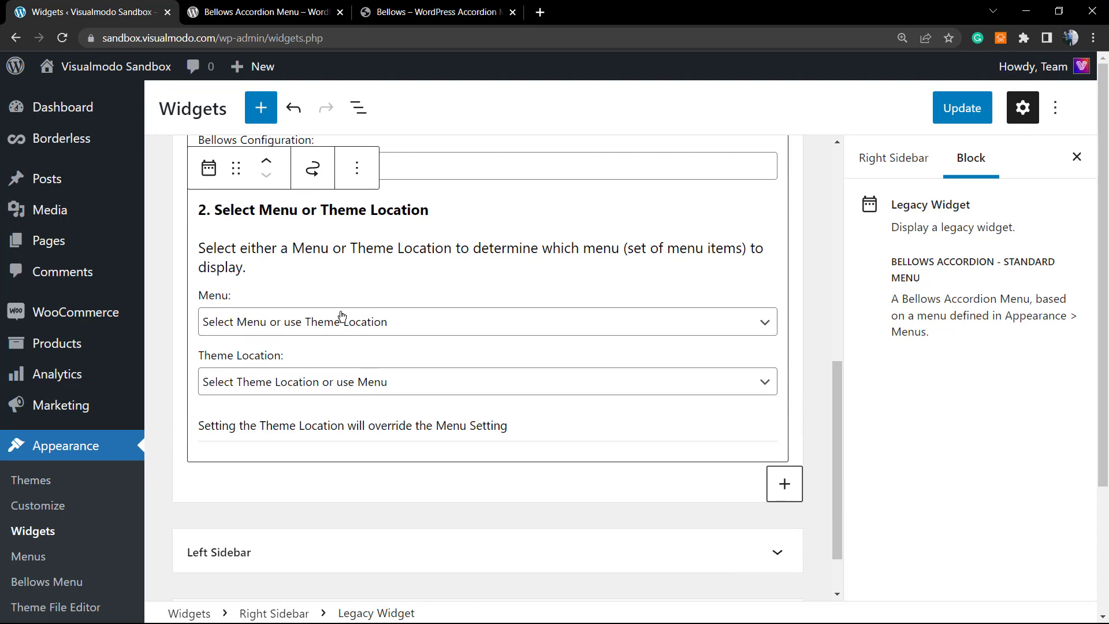
scroll(359, 322, down, 2)
scroll(639, 404, up, 8)
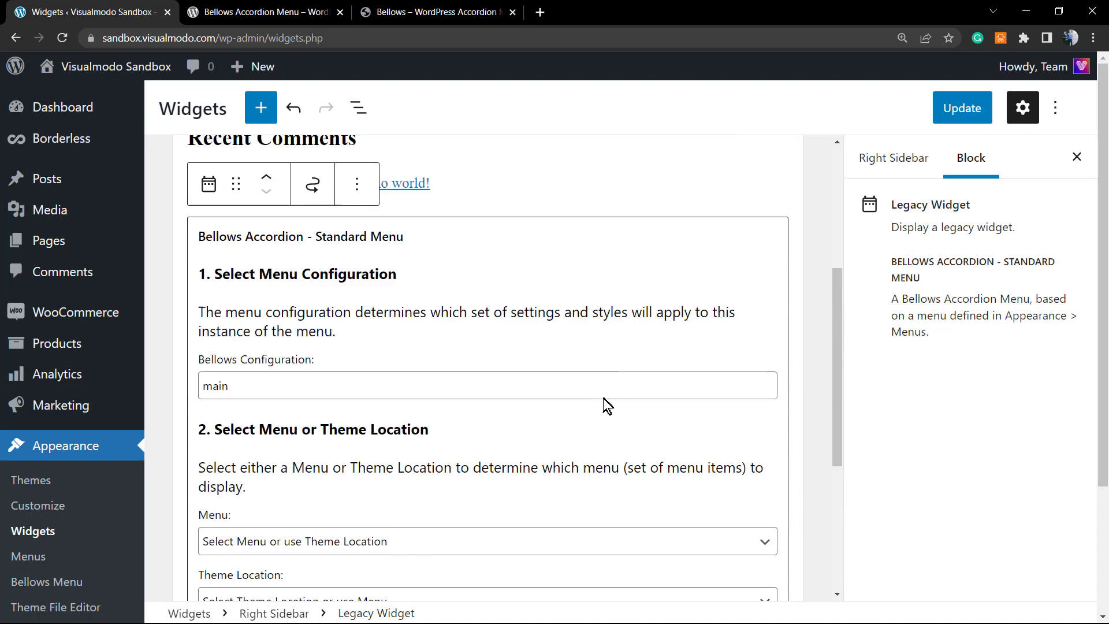
click(952, 114)
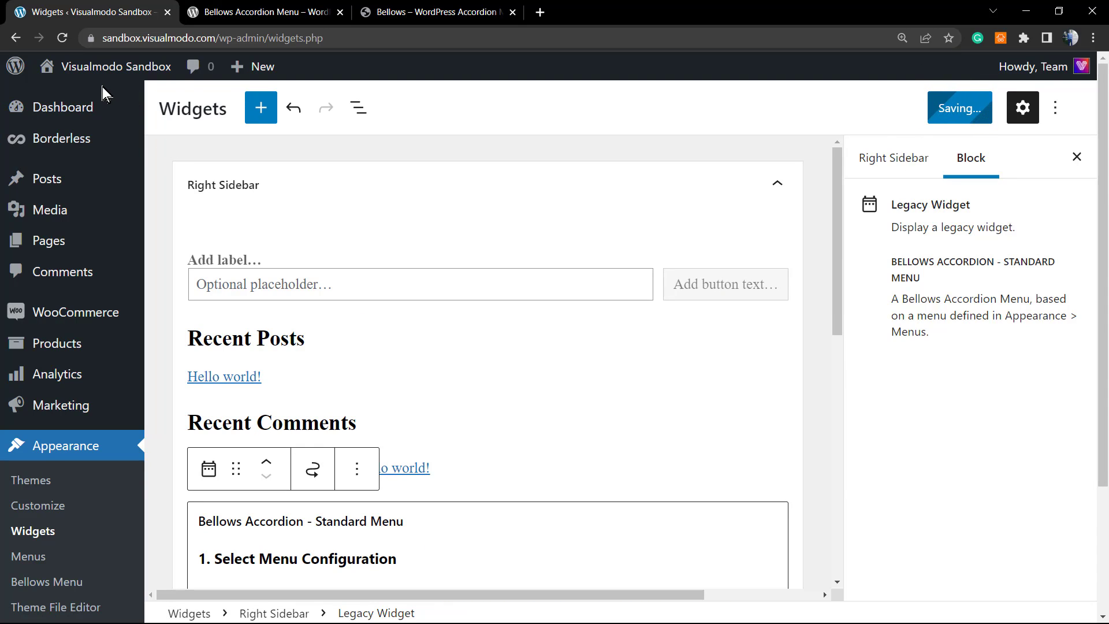
- Open Posts in a new tab and view the Hello world! post from there
mouse_move(64, 190)
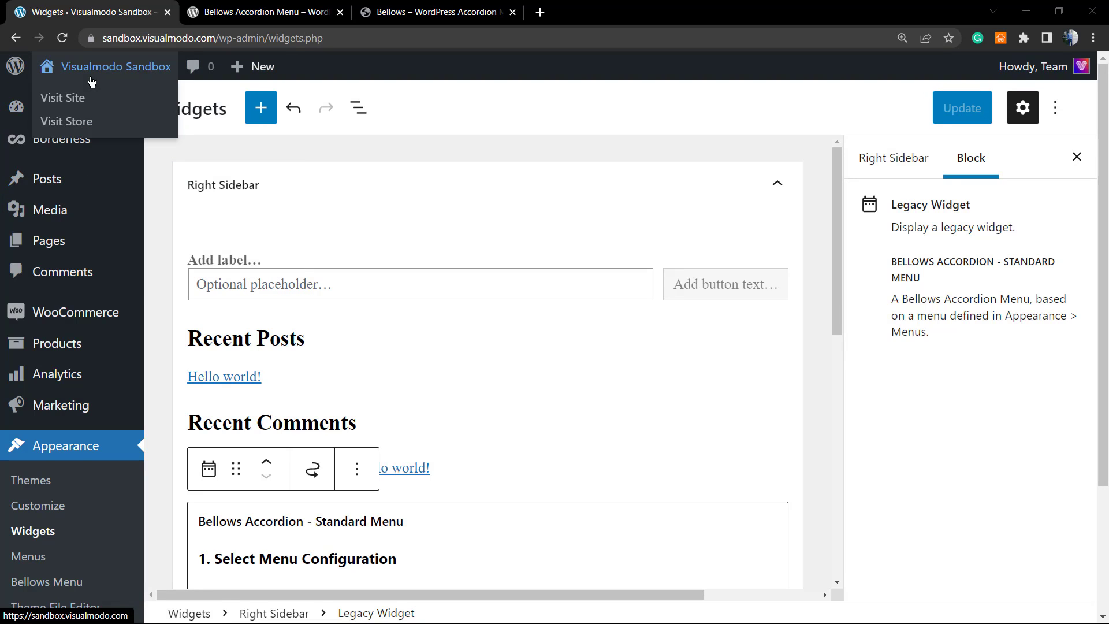
mouse_move(107, 220)
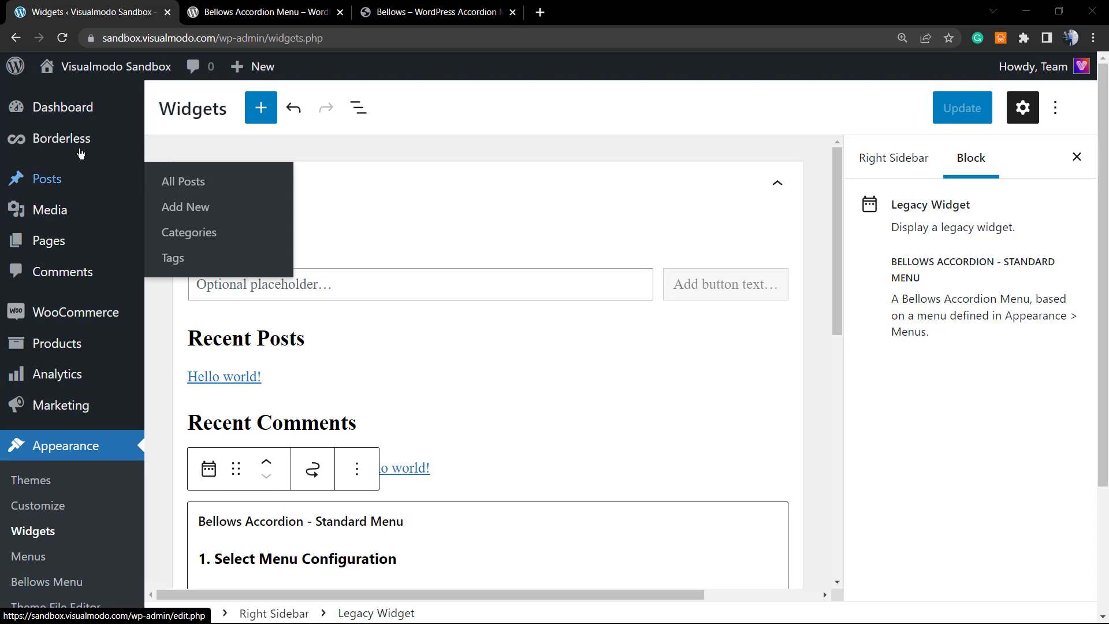
mouse_move(93, 67)
right_click(90, 103)
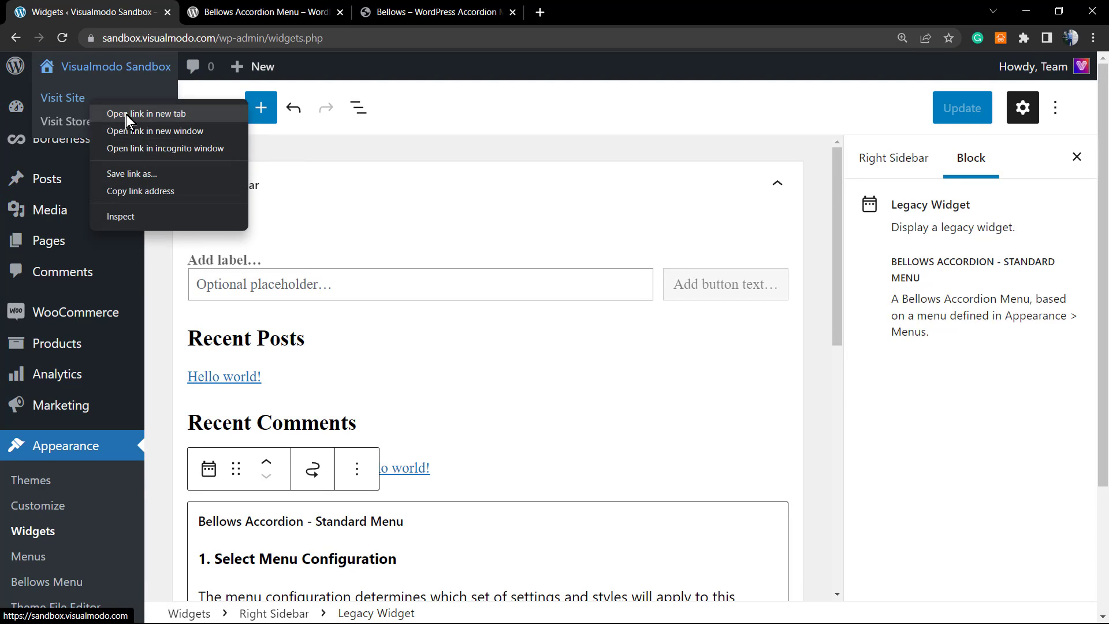
click(56, 186)
right_click(93, 185)
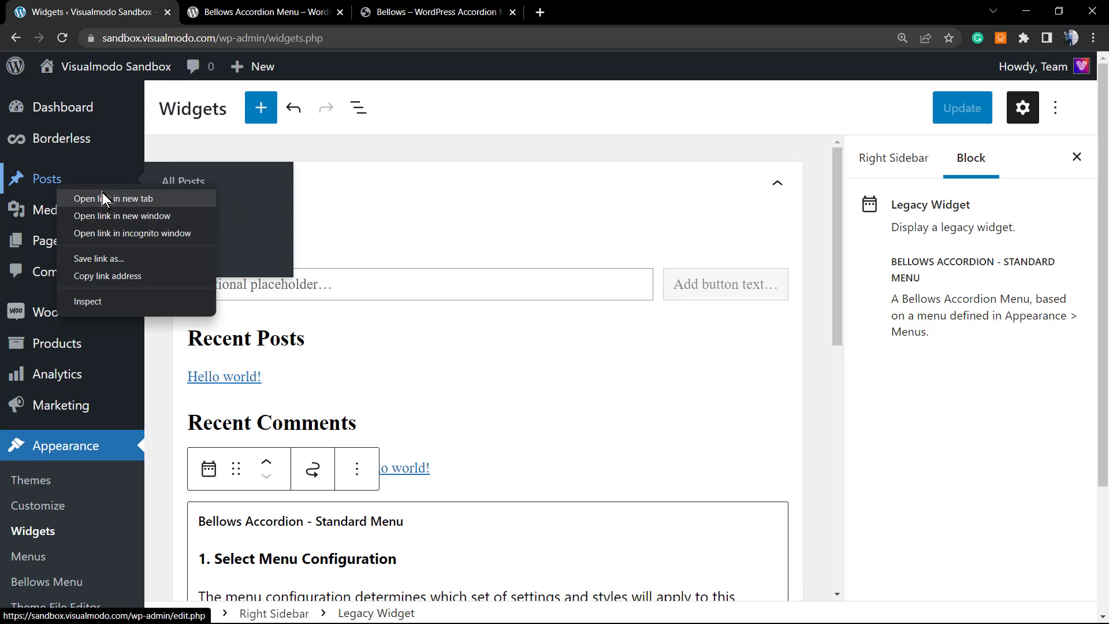
click(168, 193)
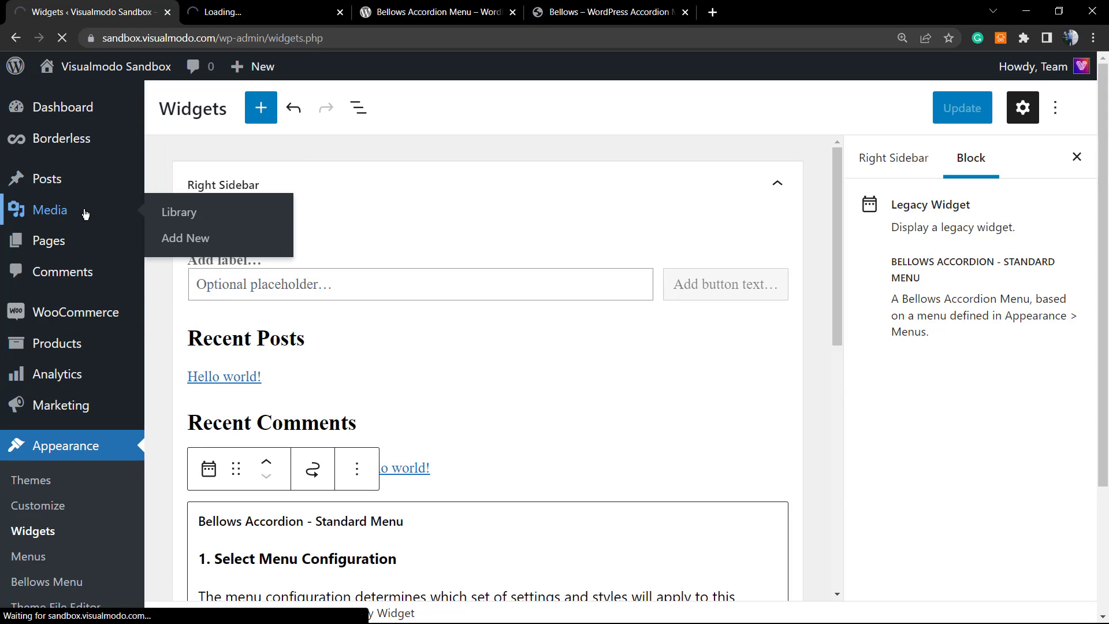
mouse_move(81, 240)
click(165, 241)
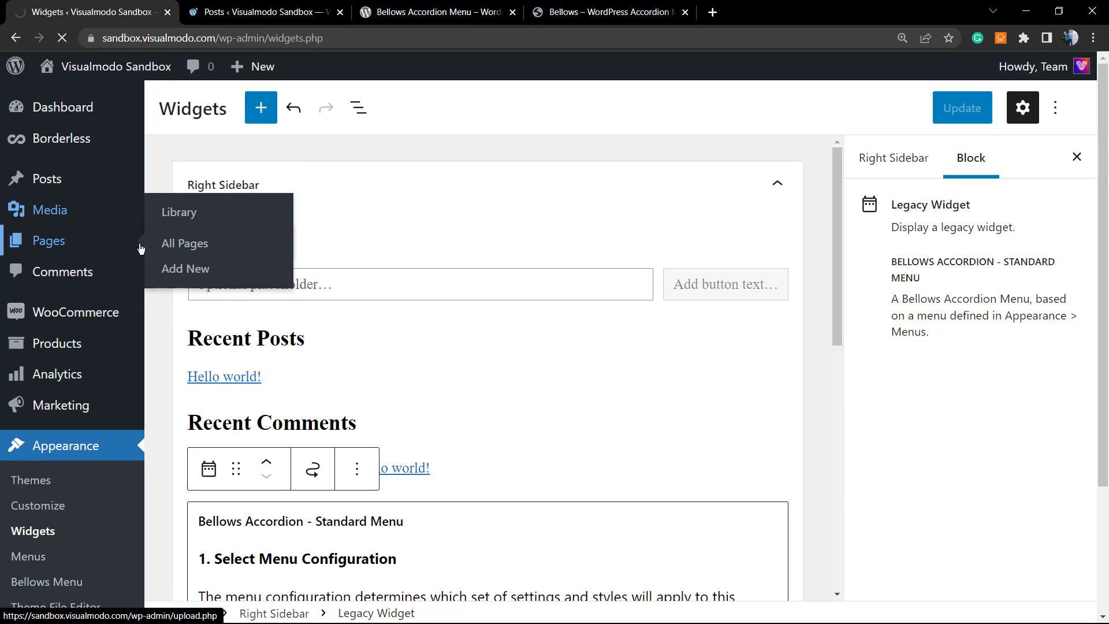
click(263, 12)
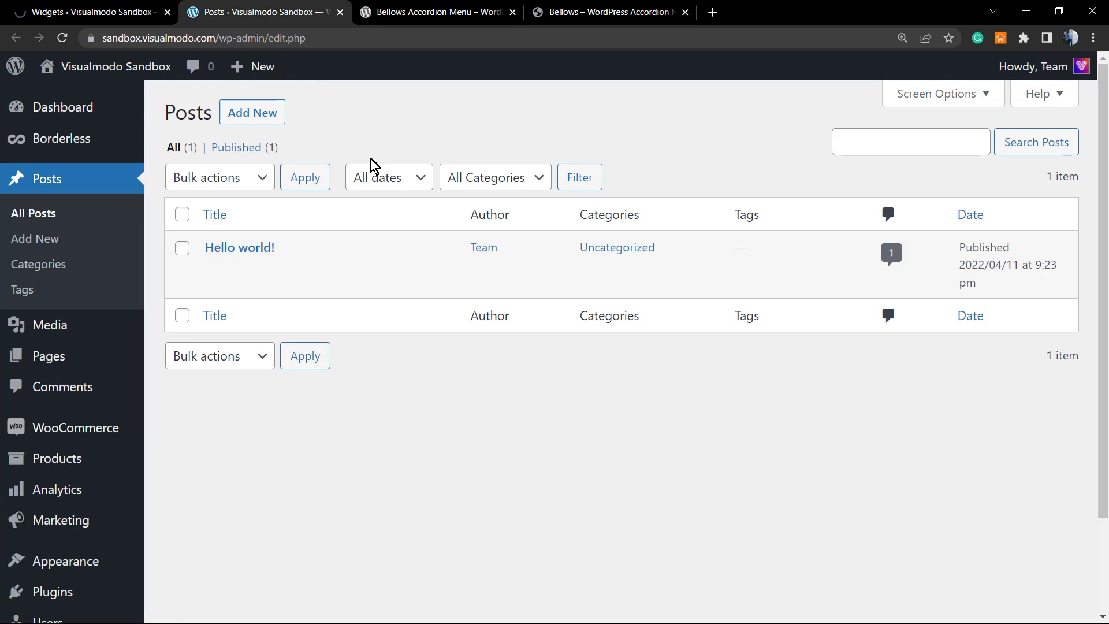
click(354, 275)
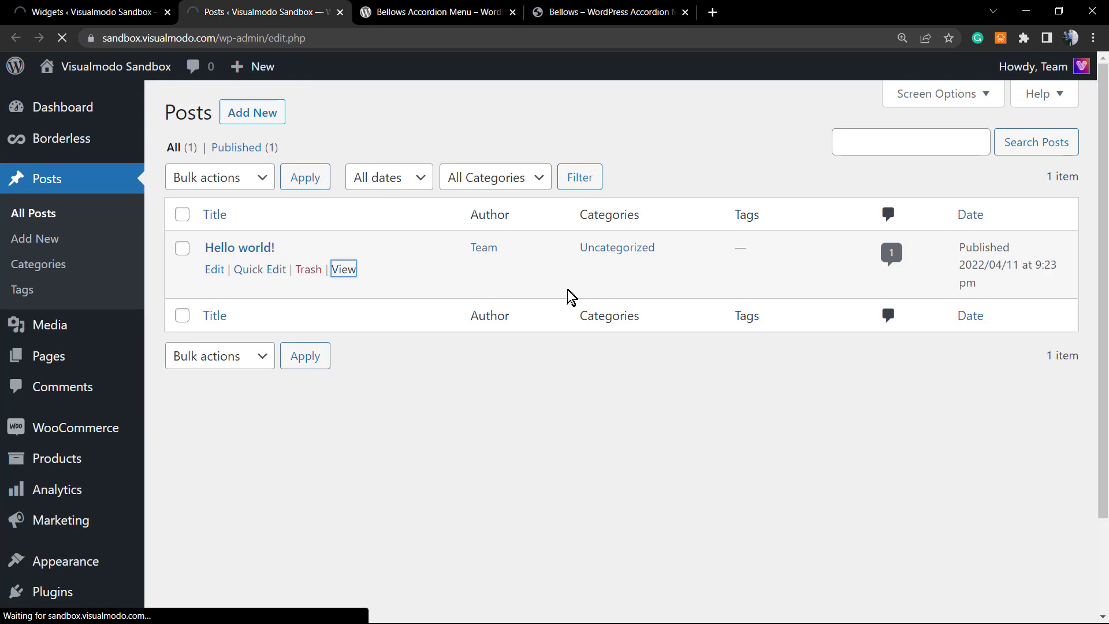
scroll(615, 304, down, 2)
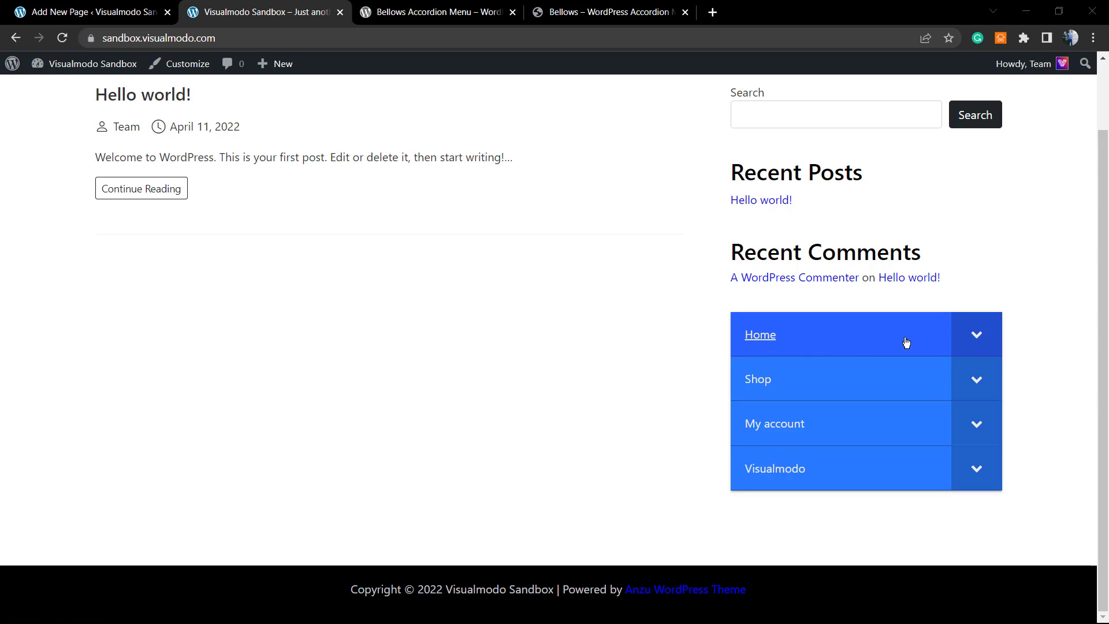
click(976, 338)
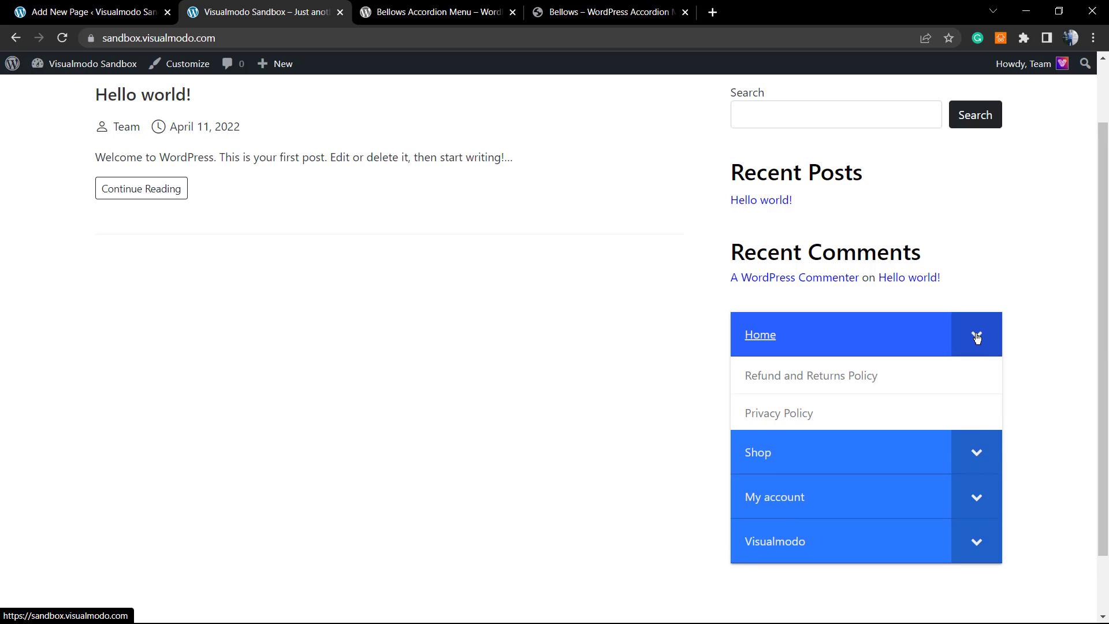
click(977, 451)
scroll(975, 412, down, 2)
scroll(976, 412, down, 2)
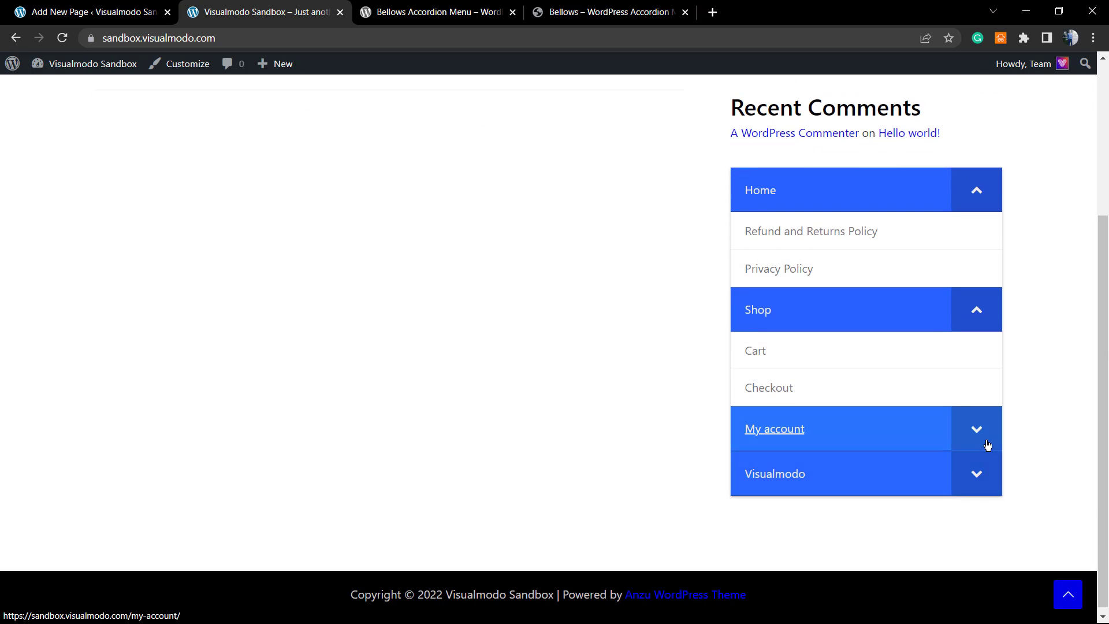
click(976, 428)
click(976, 511)
scroll(967, 417, down, 2)
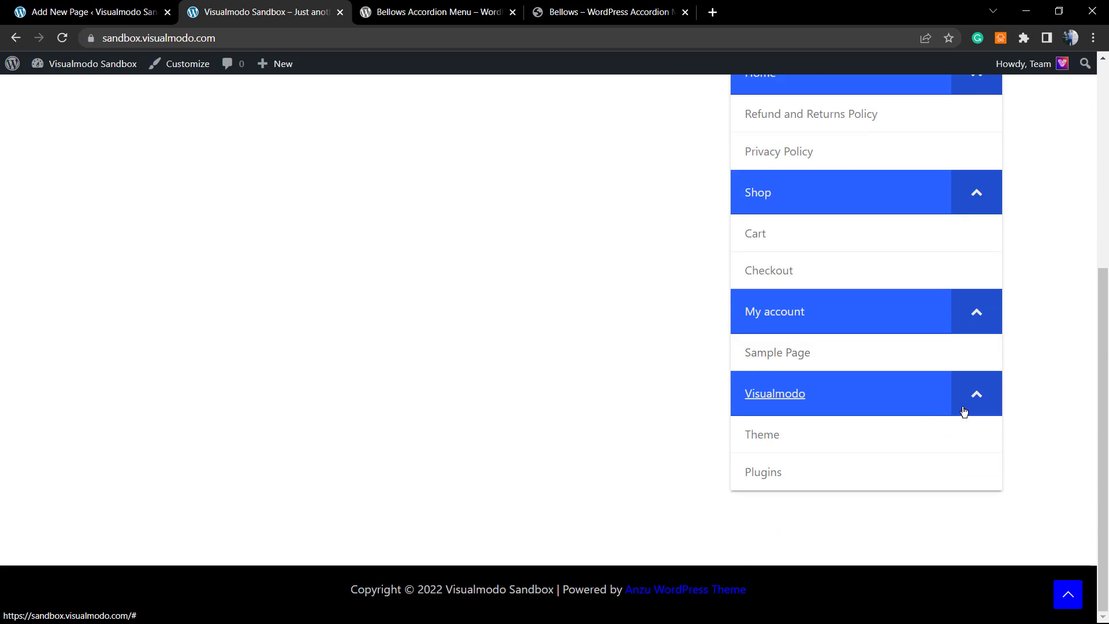
scroll(962, 408, up, 6)
scroll(770, 359, down, 6)
scroll(861, 315, up, 3)
click(965, 234)
click(976, 283)
click(978, 338)
right_click(577, 294)
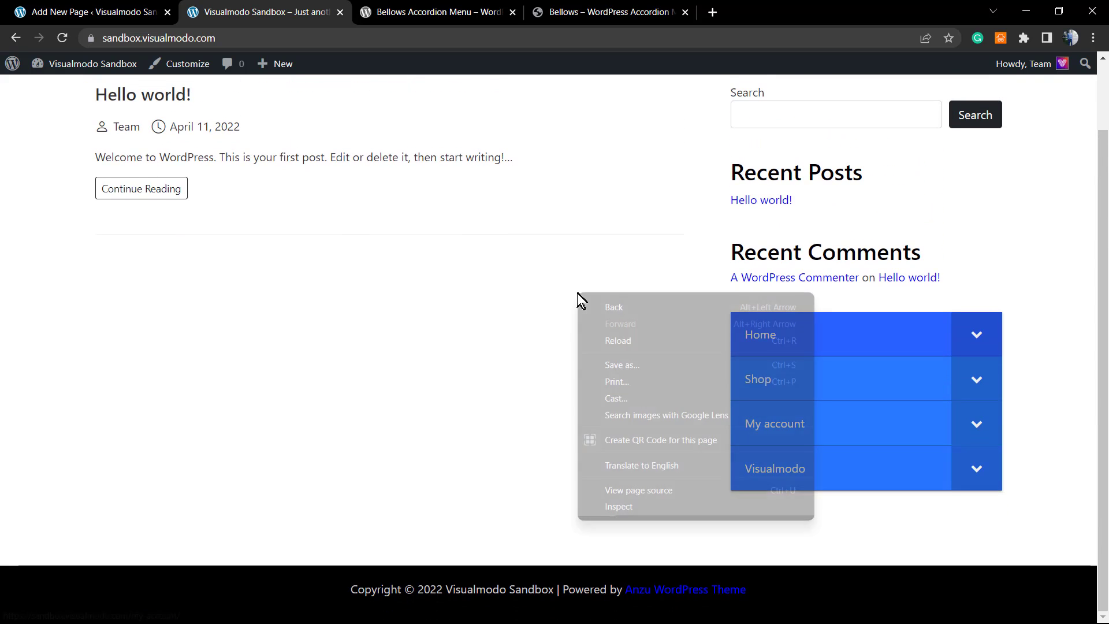
click(647, 504)
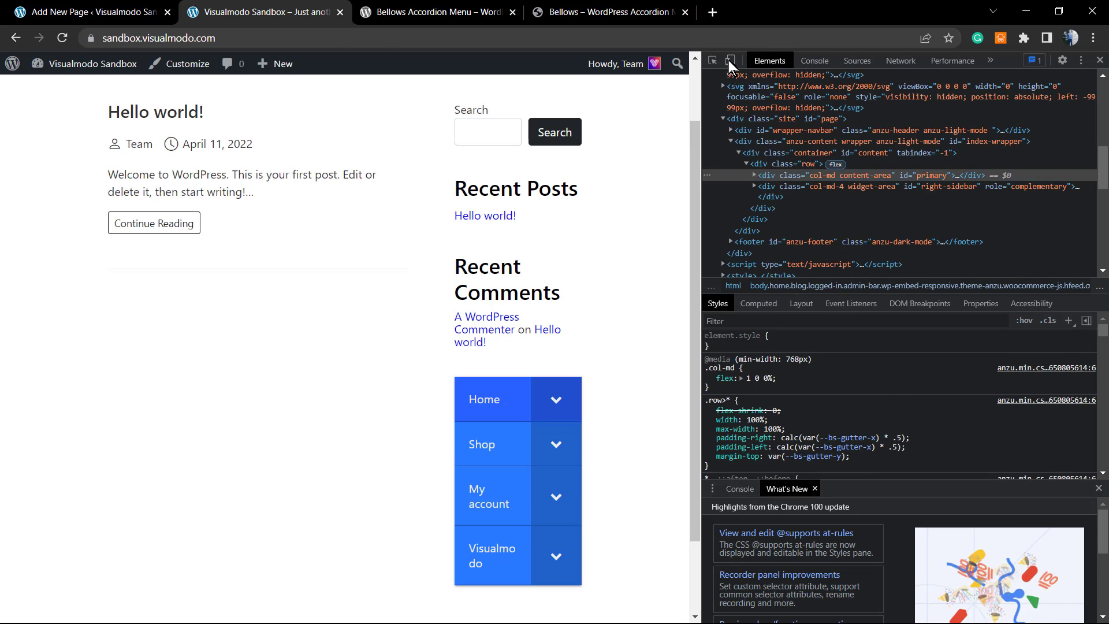
click(731, 60)
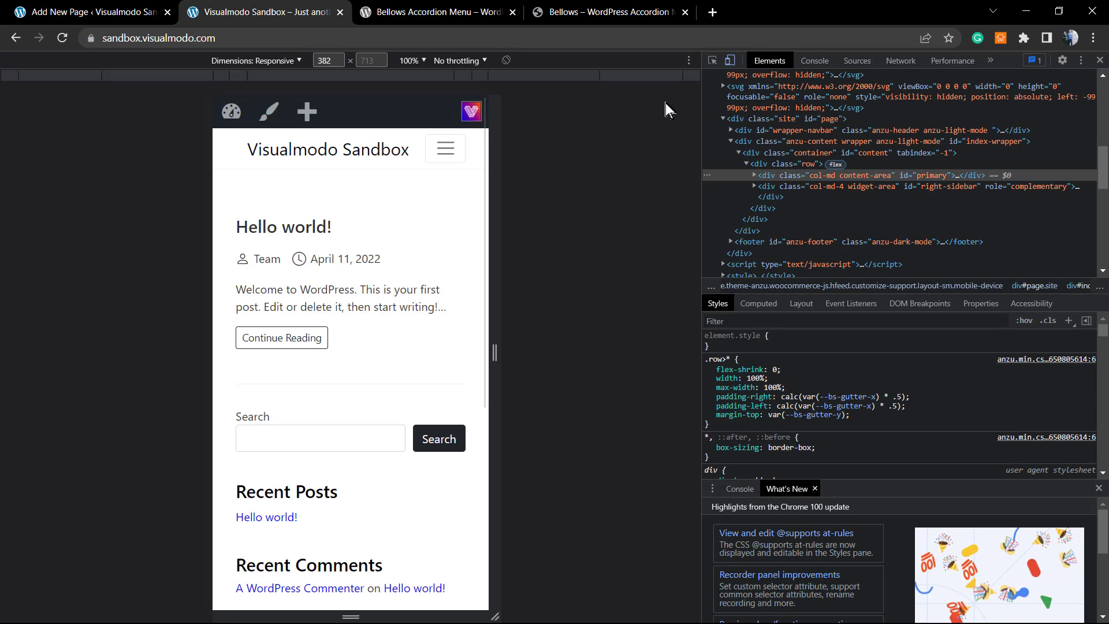
scroll(367, 376, down, 5)
click(459, 316)
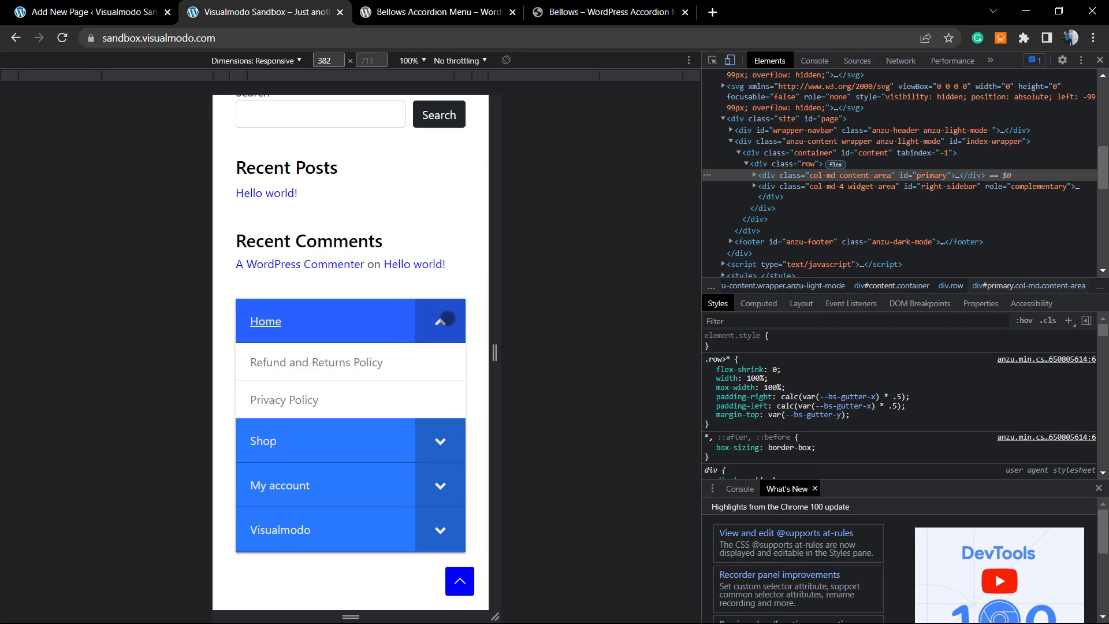
click(437, 322)
click(435, 365)
click(436, 367)
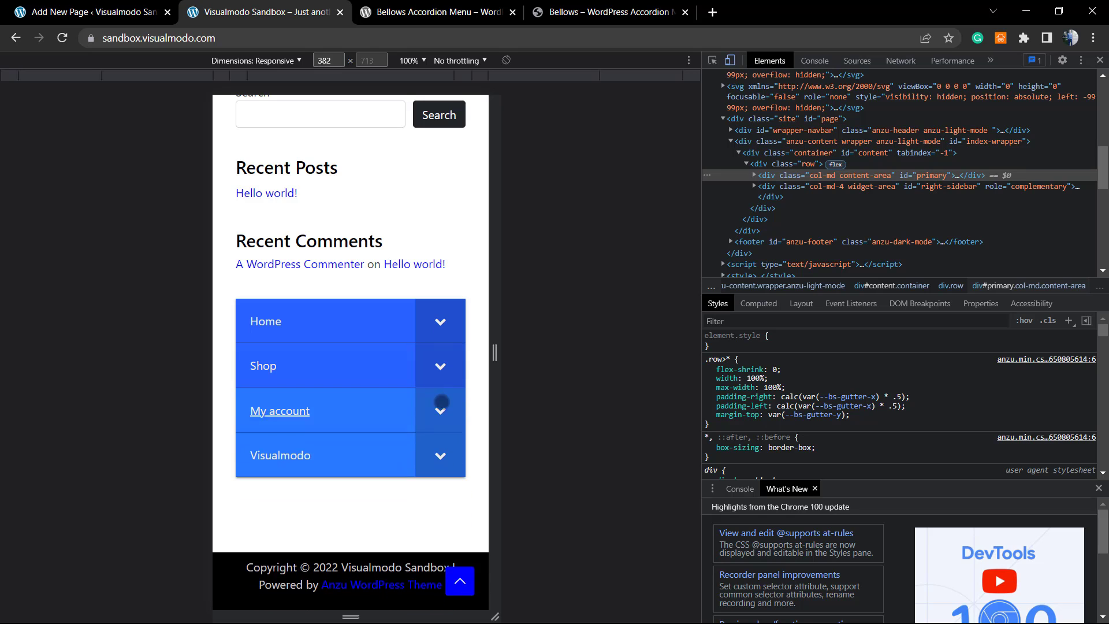
click(440, 409)
click(440, 409)
click(442, 464)
click(443, 471)
click(1100, 60)
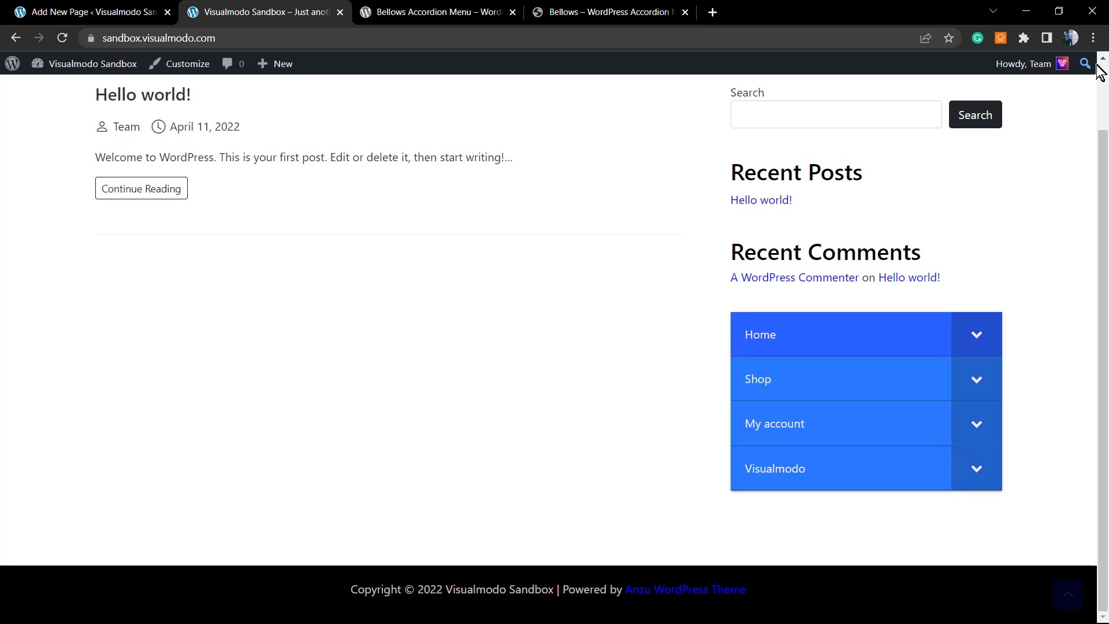
scroll(422, 347, up, 3)
scroll(412, 352, down, 2)
scroll(409, 363, up, 2)
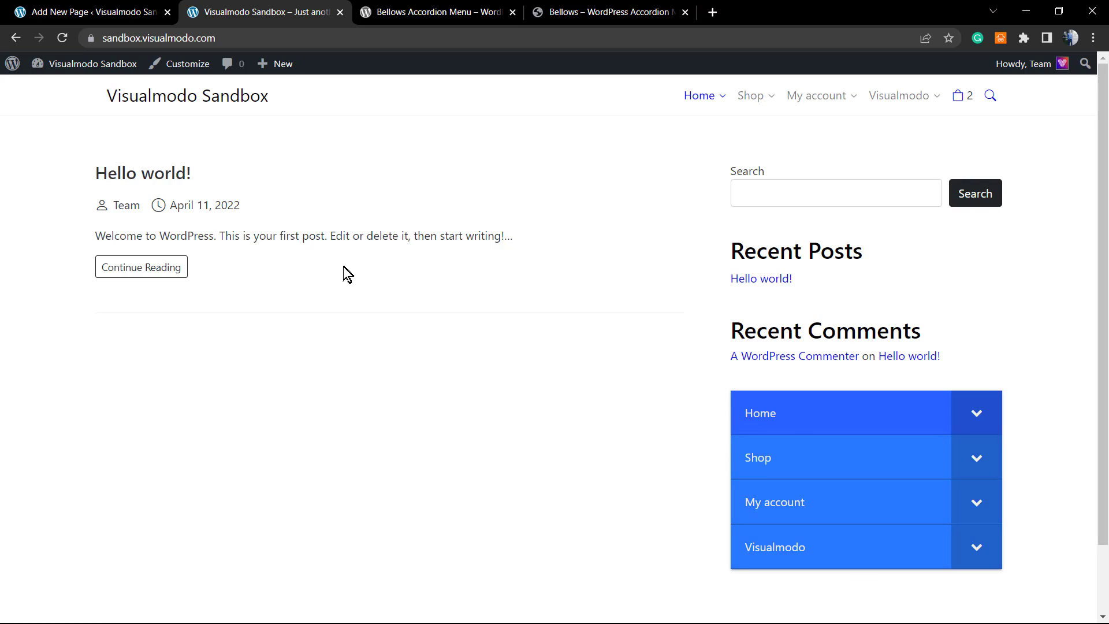
- Add a Shortcode block containing [bellows config_id="main"] to the new page
click(98, 9)
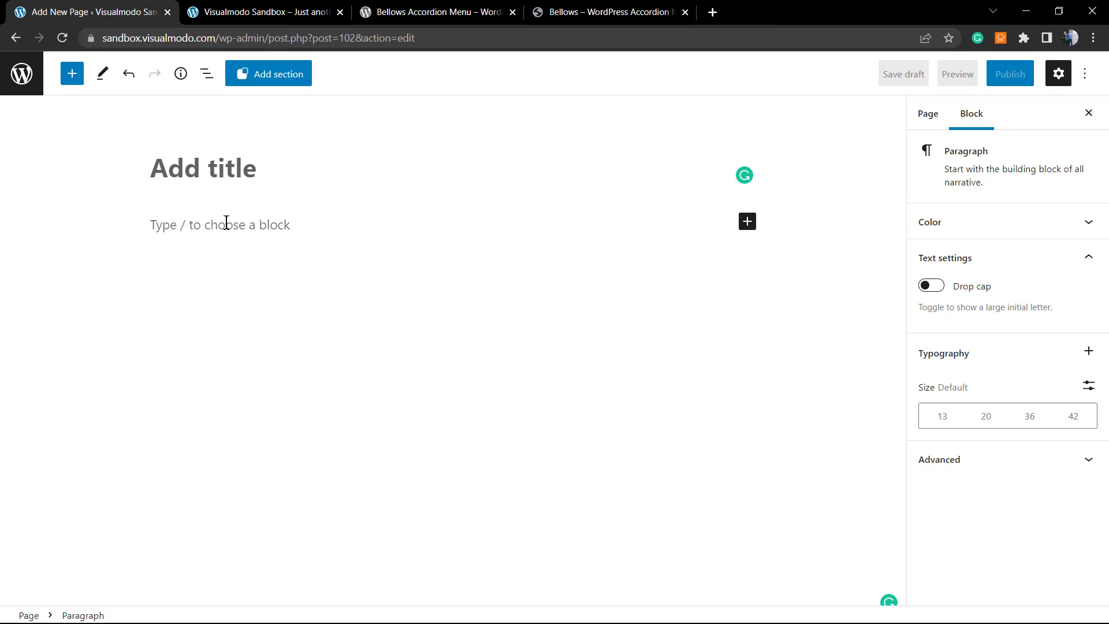
text([bellows config id="main"])
key(ctrl+a)
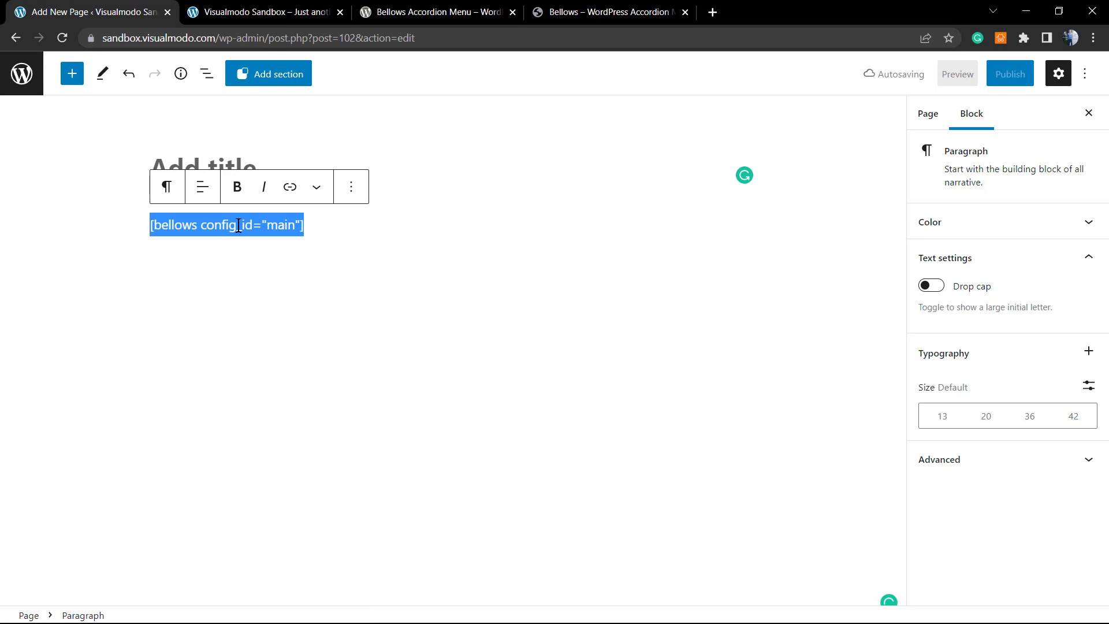
key(BackSpace)
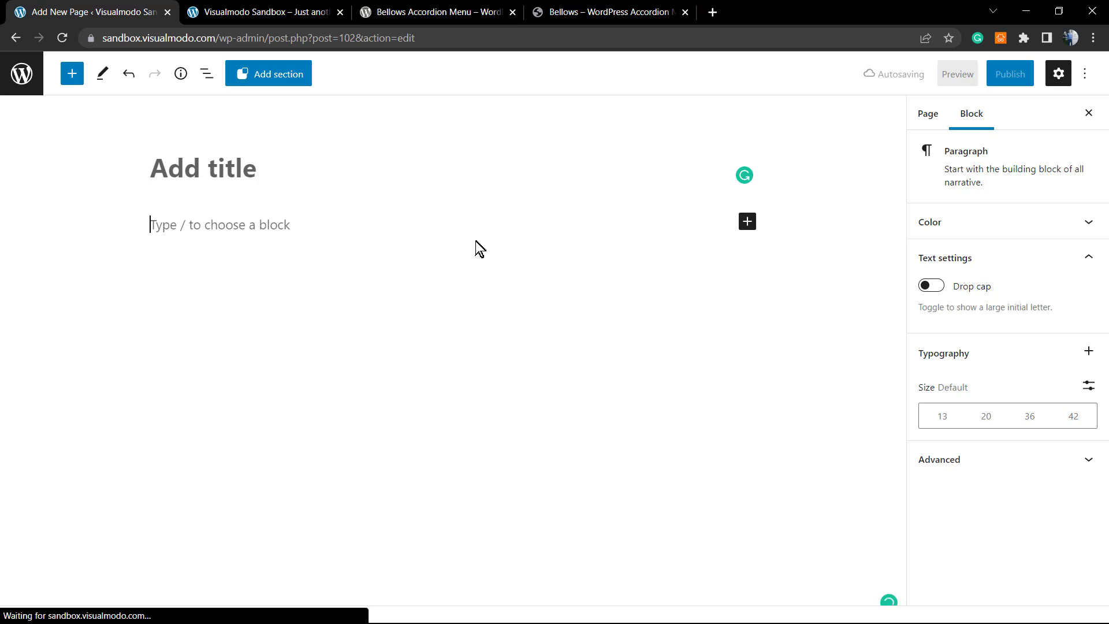
click(747, 221)
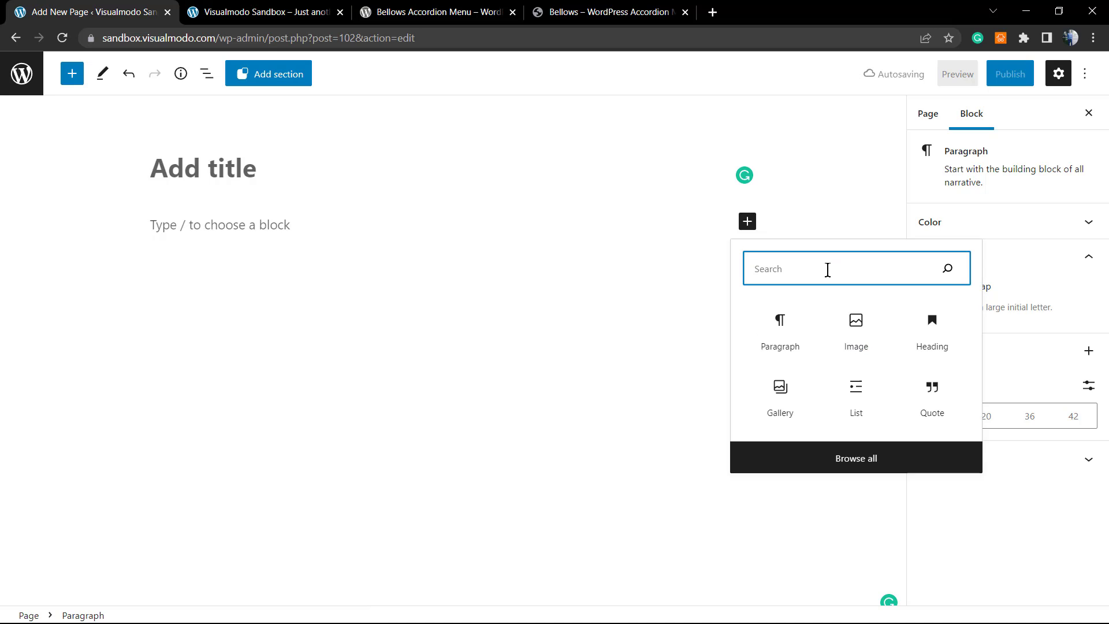
text(sho)
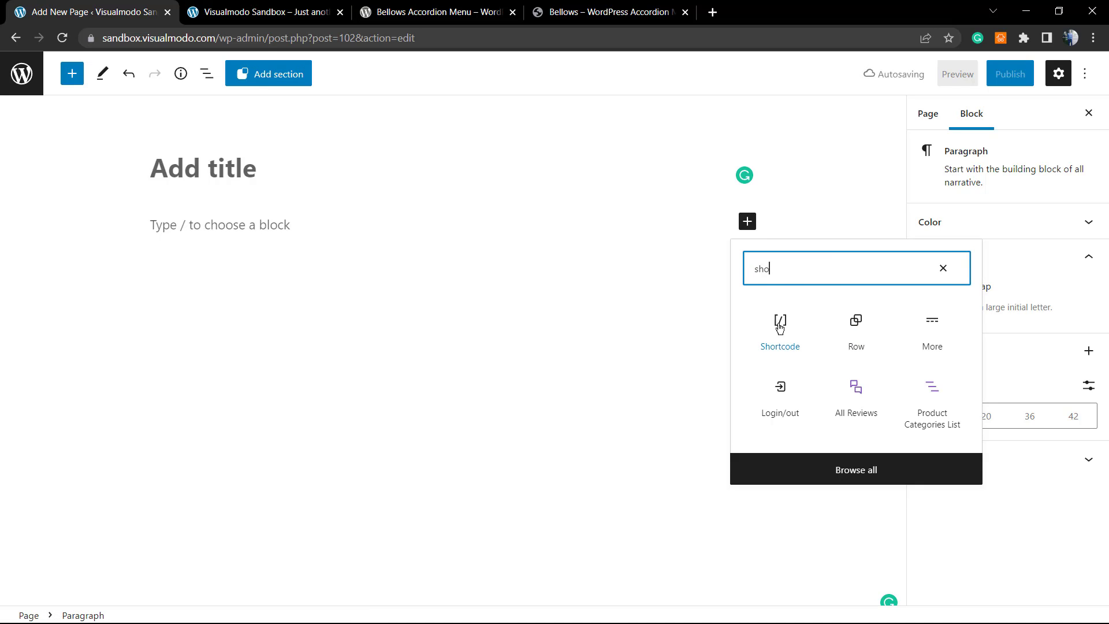
click(780, 327)
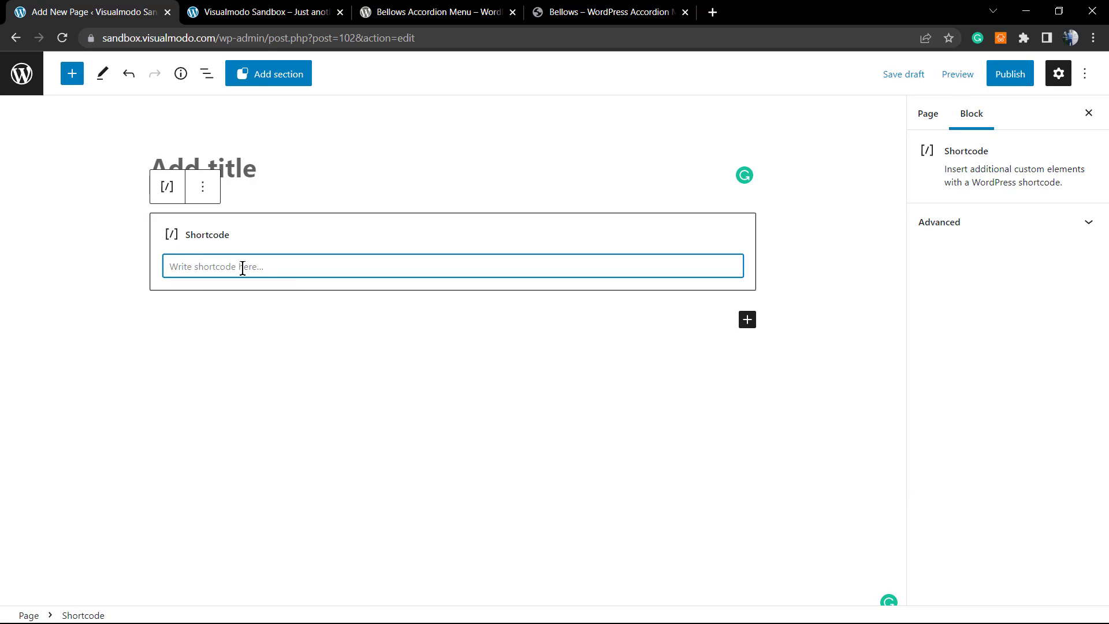
text([bellows config_id="main"])
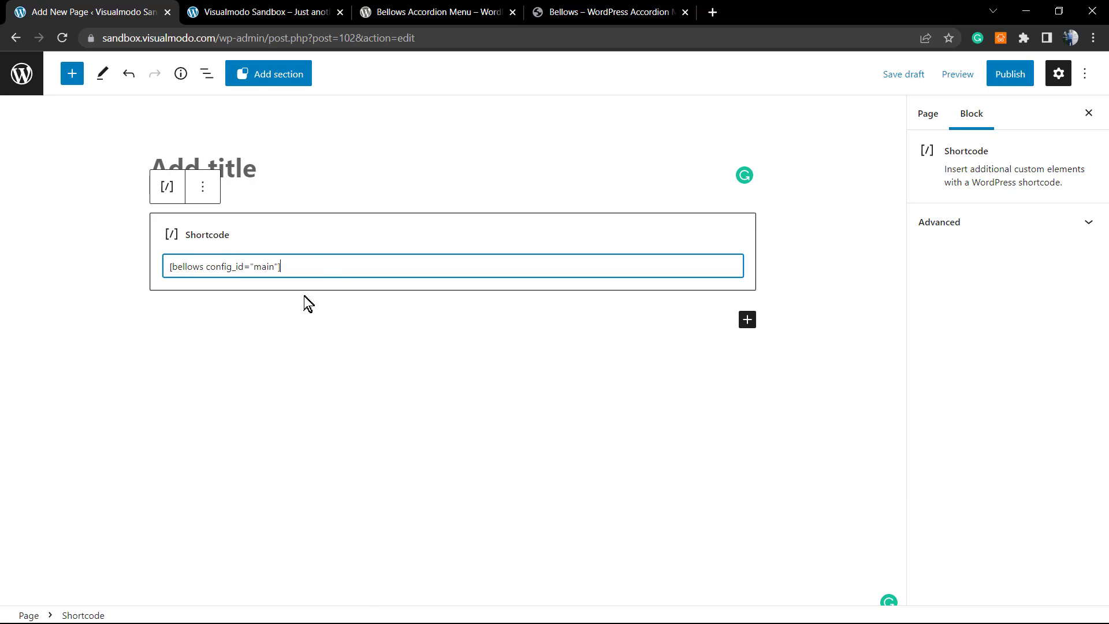
key(Return)
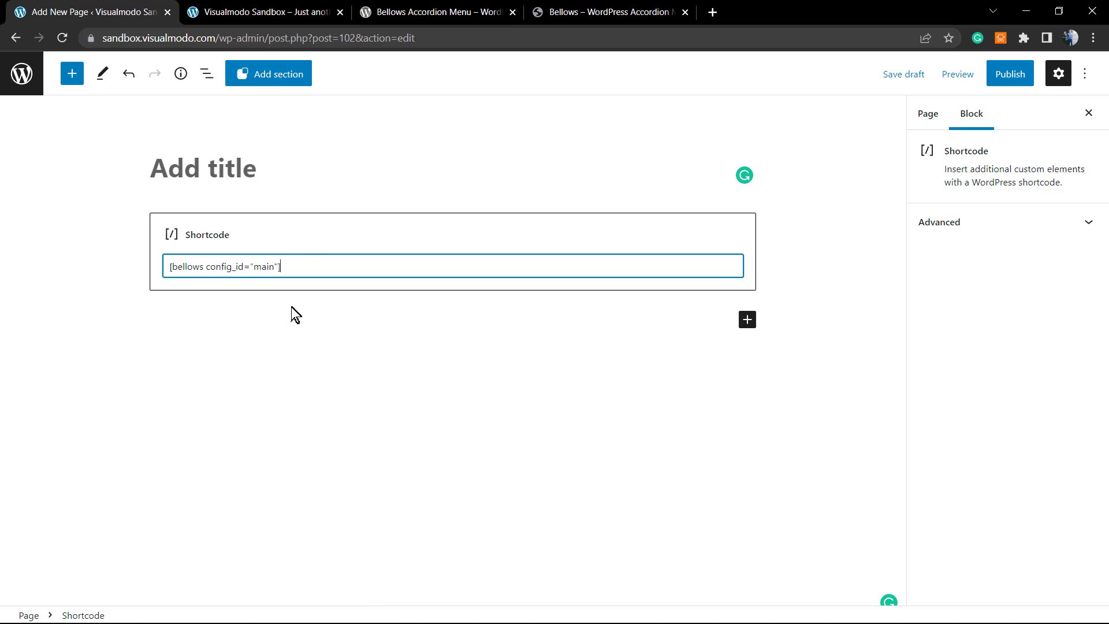
- Title the page 'Menu Accordion' and publish it
click(281, 168)
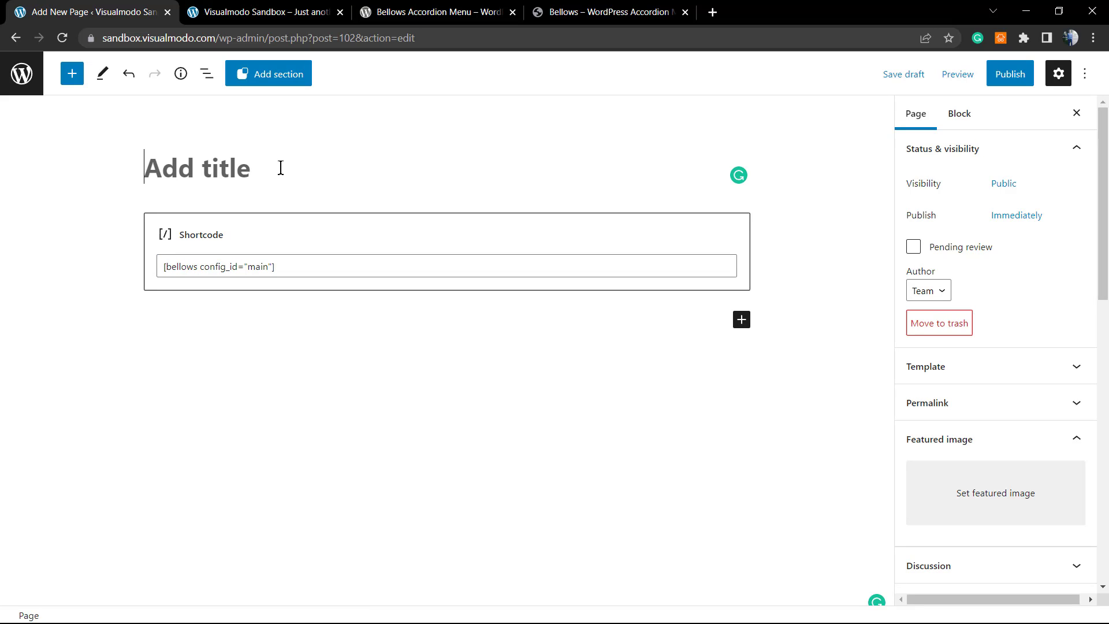
text(Menu )
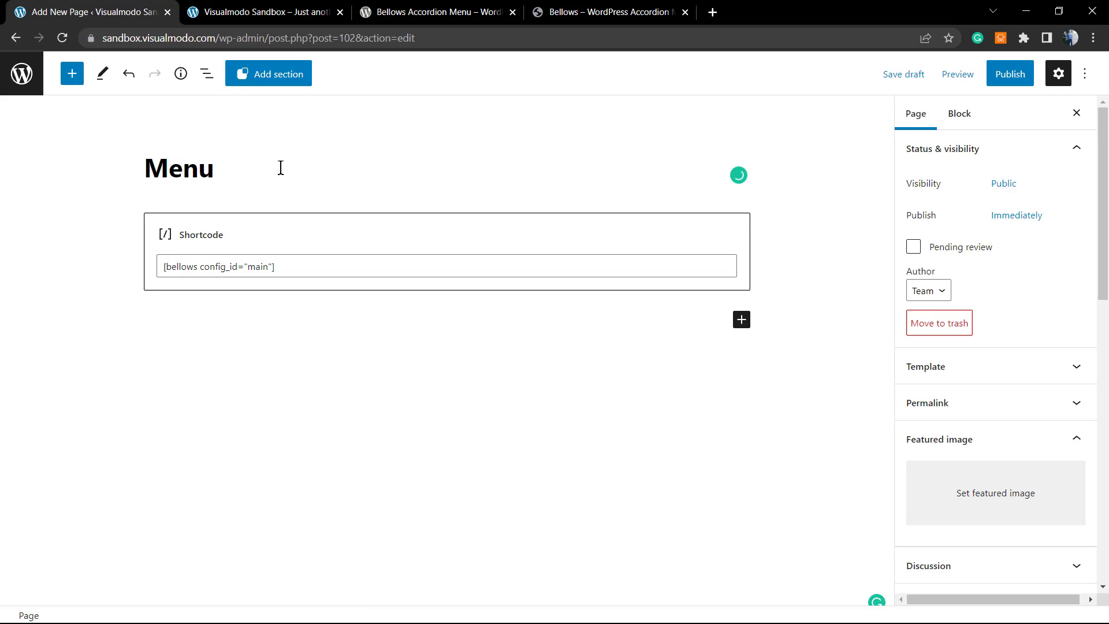
text(Accordion)
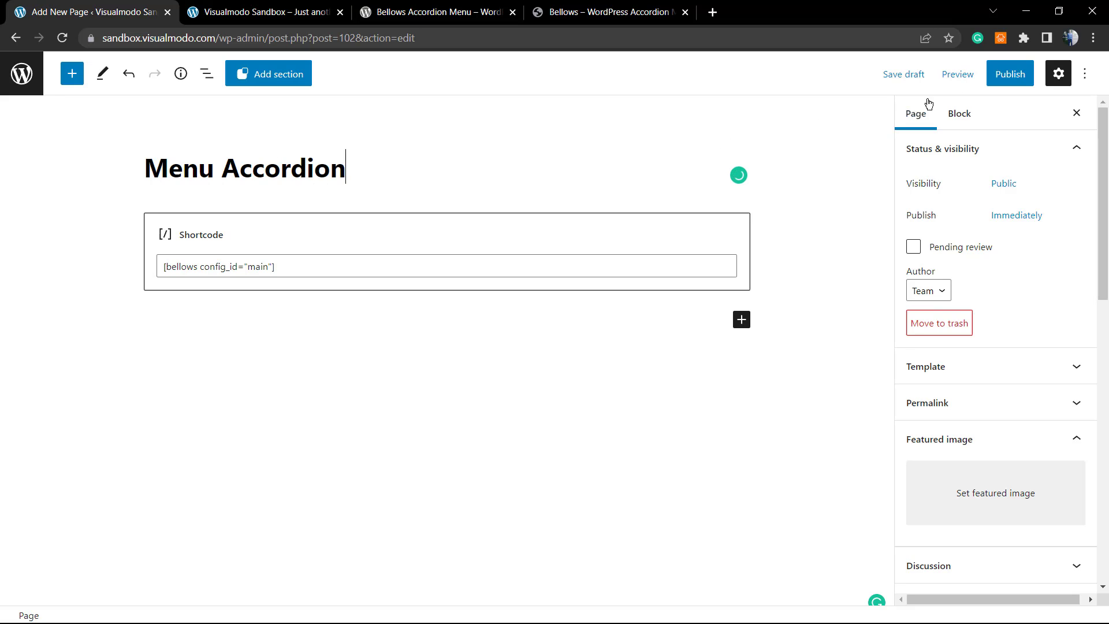
click(997, 74)
click(962, 82)
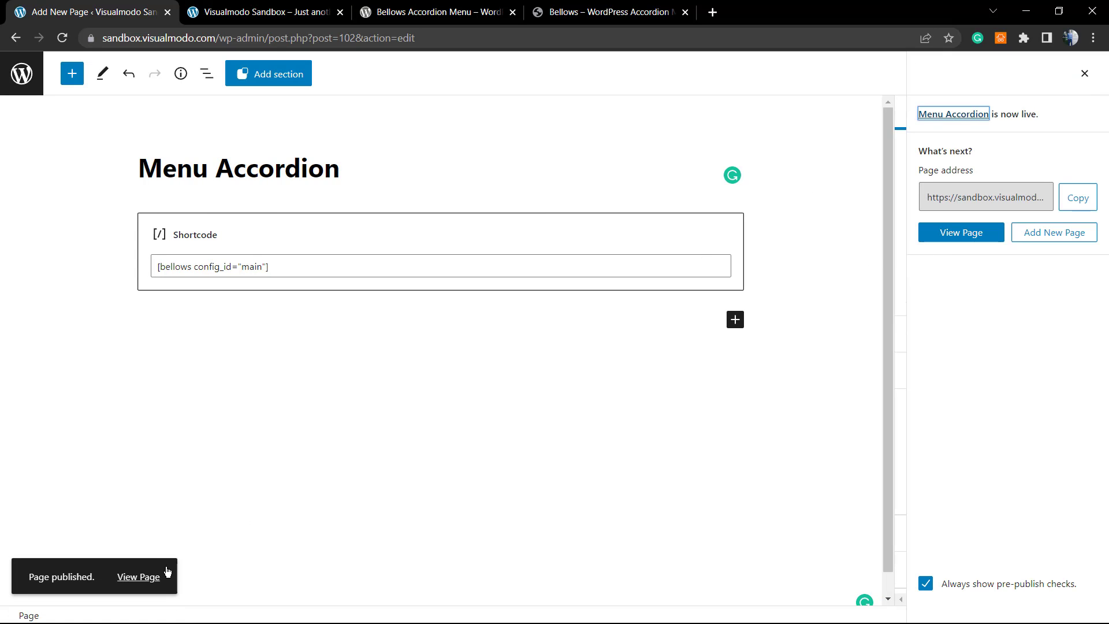
- Expand and collapse the Home, Shop, My account and Visualmodo accordion sections, then return home
right_click(165, 570)
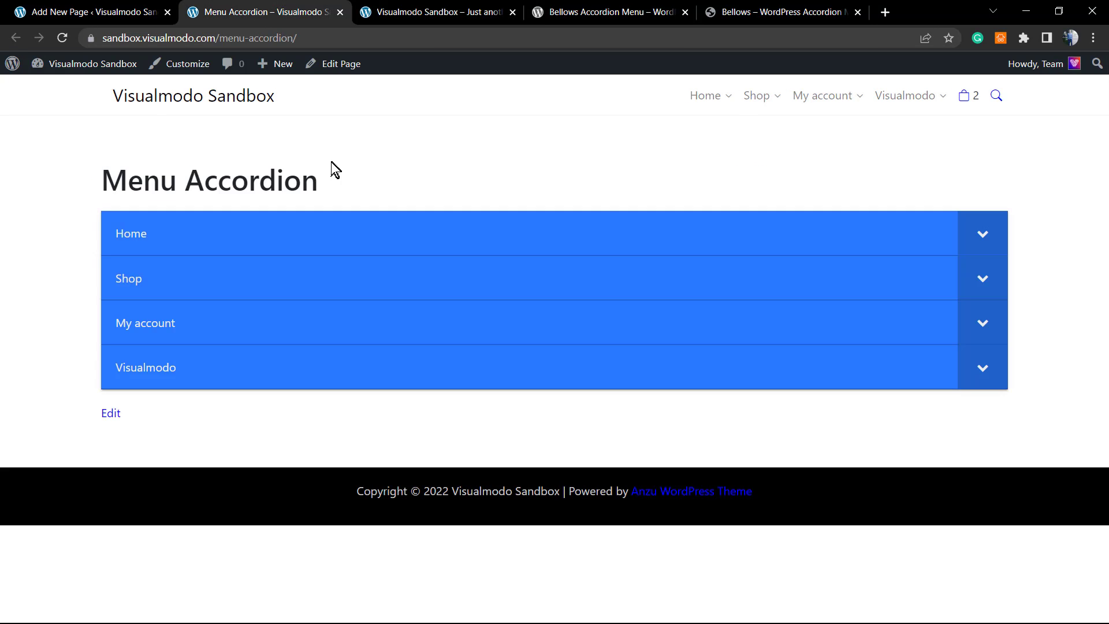
click(966, 373)
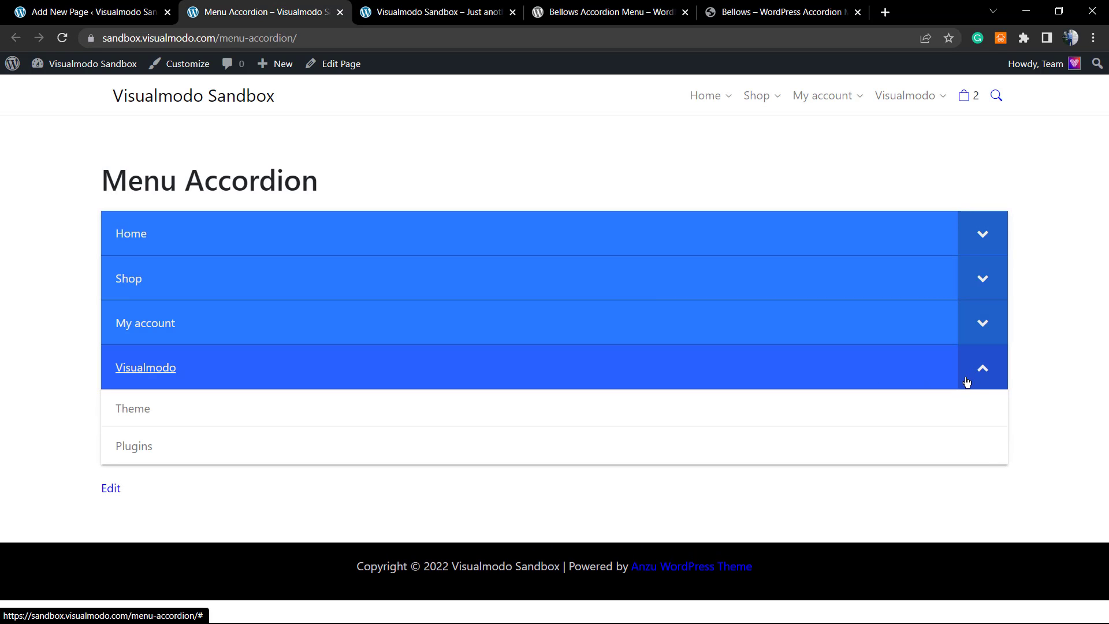
click(979, 370)
click(983, 320)
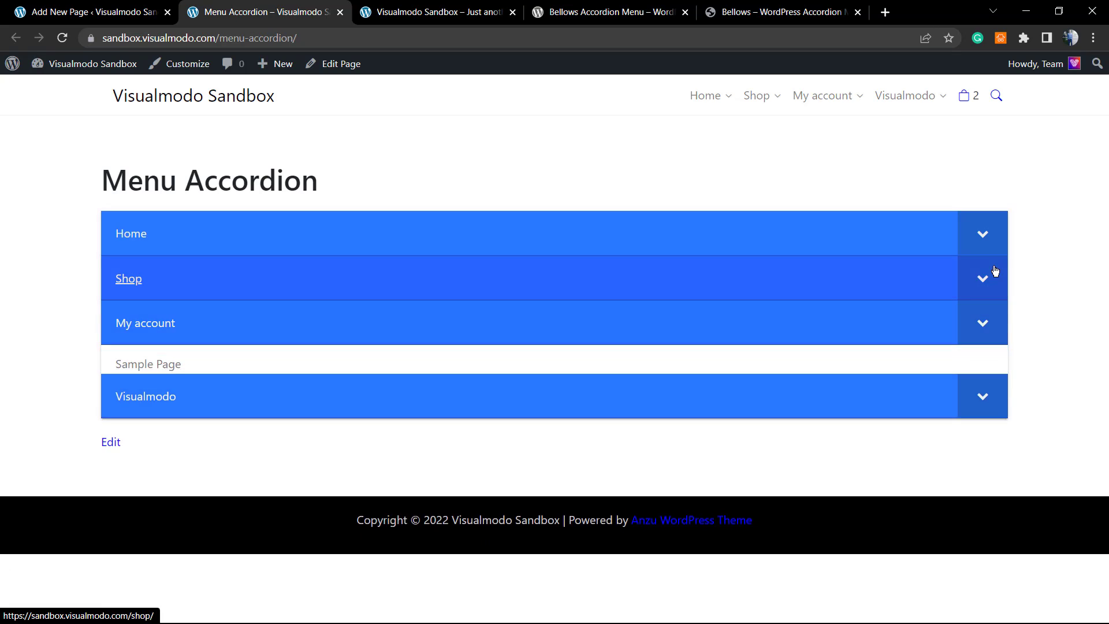
click(992, 276)
click(981, 252)
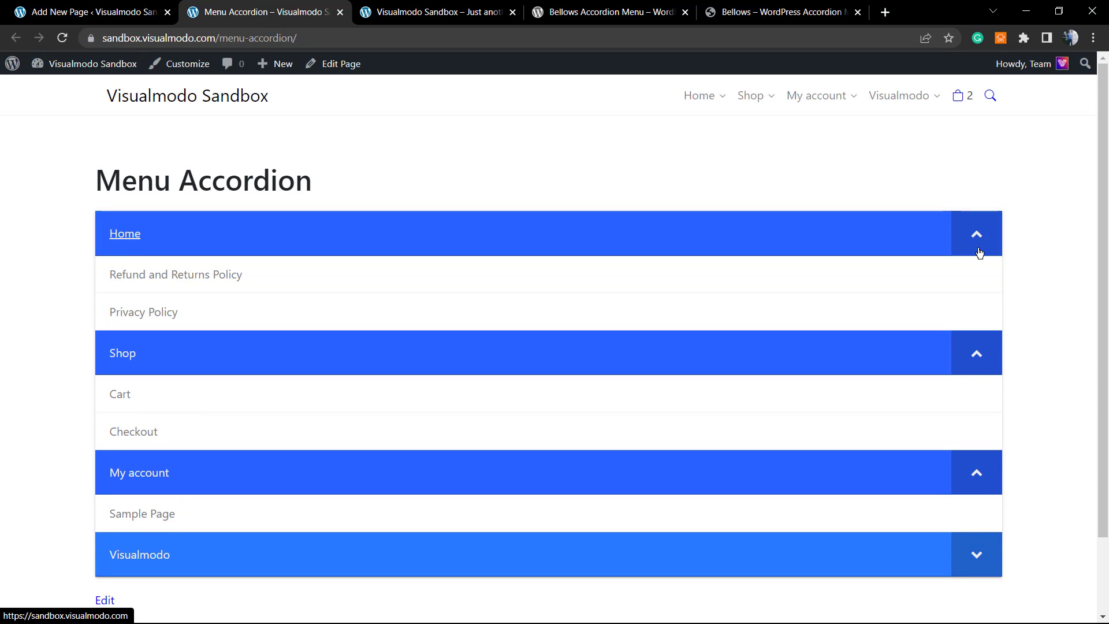
click(976, 249)
click(985, 283)
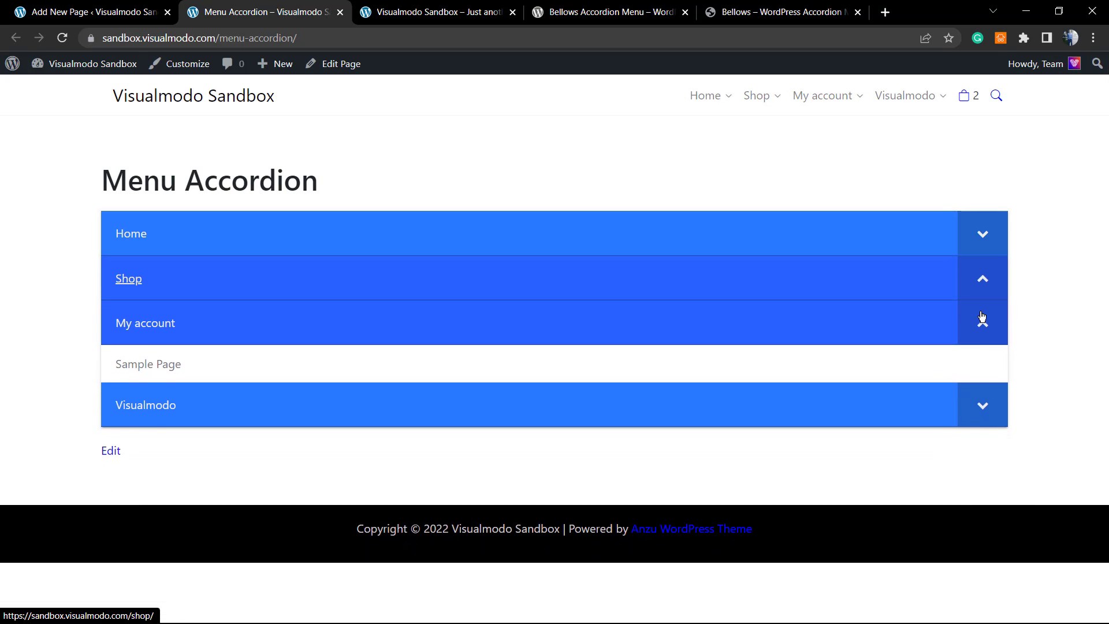
click(982, 321)
click(981, 376)
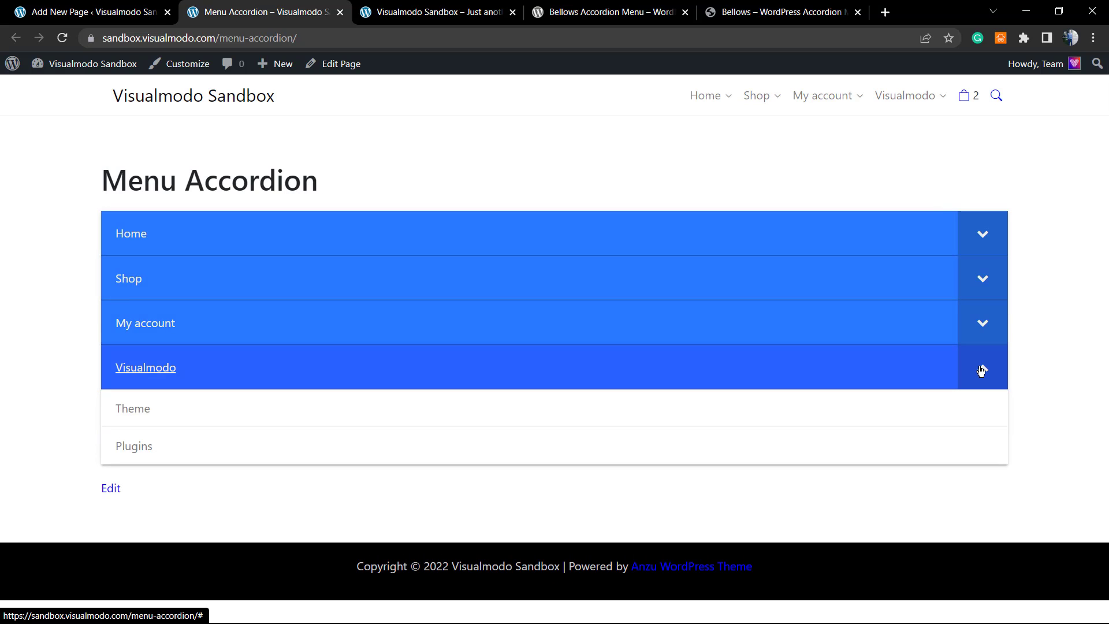
click(981, 371)
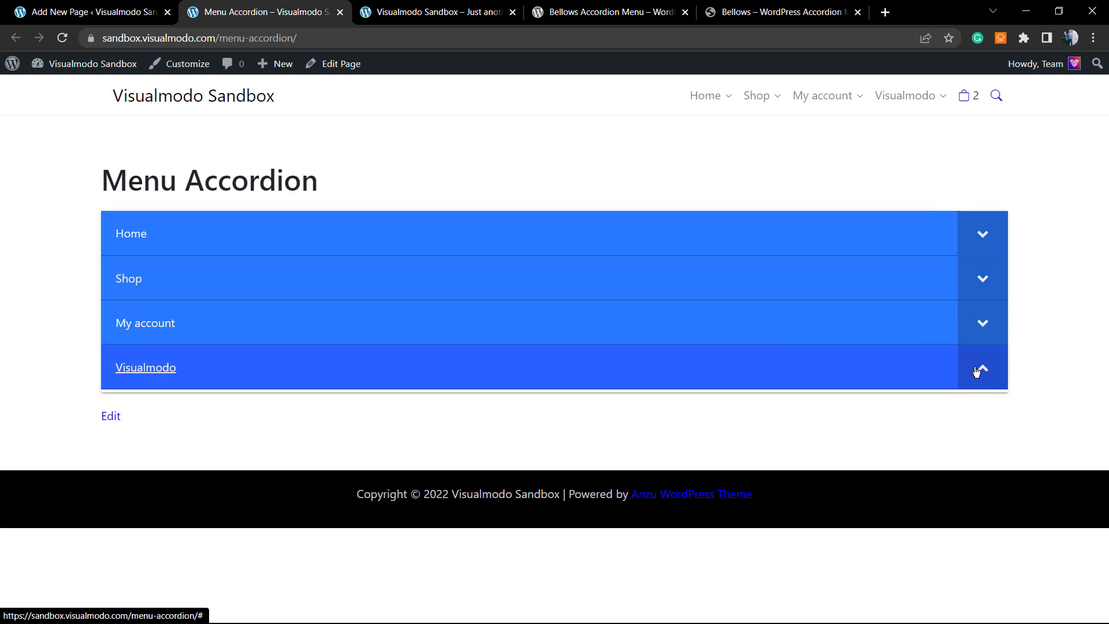
click(187, 108)
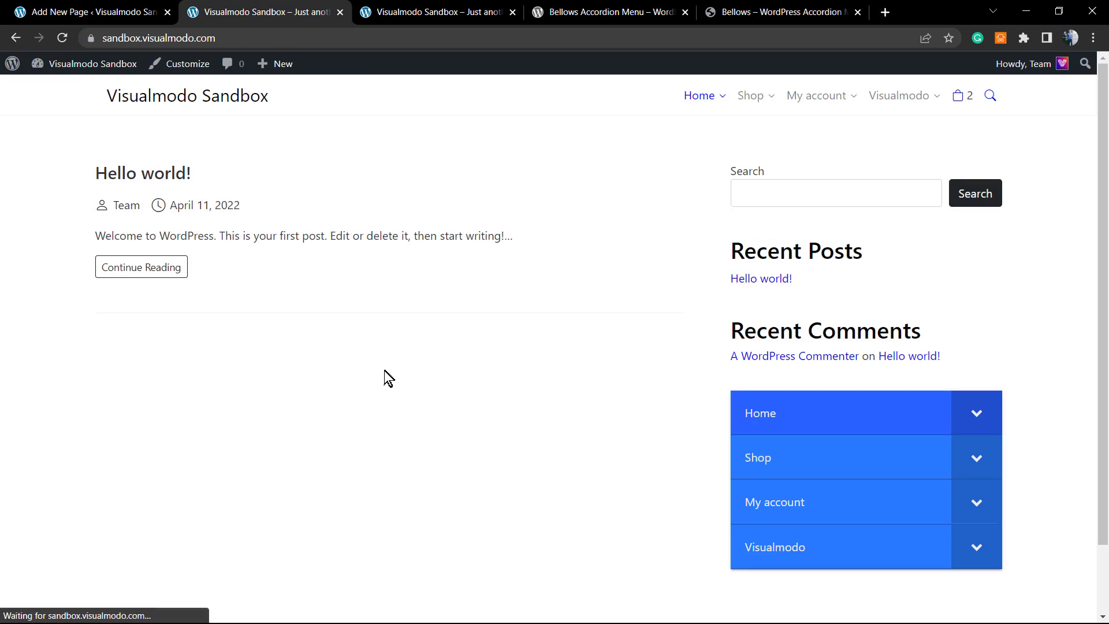
- Scroll the home page down to the sidebar accordion menu and select the footer copyright line
scroll(387, 405, down, 1)
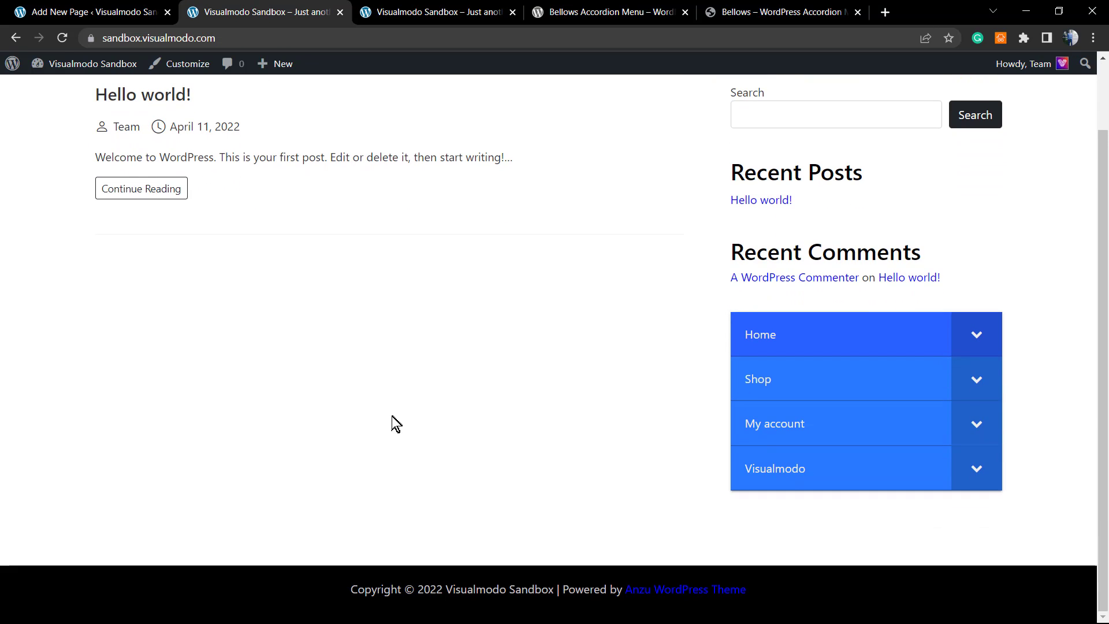
drag(338, 592, 352, 570)
- Leave the page editor for Pages, then go to Appearance > Bellows Menu
click(119, 10)
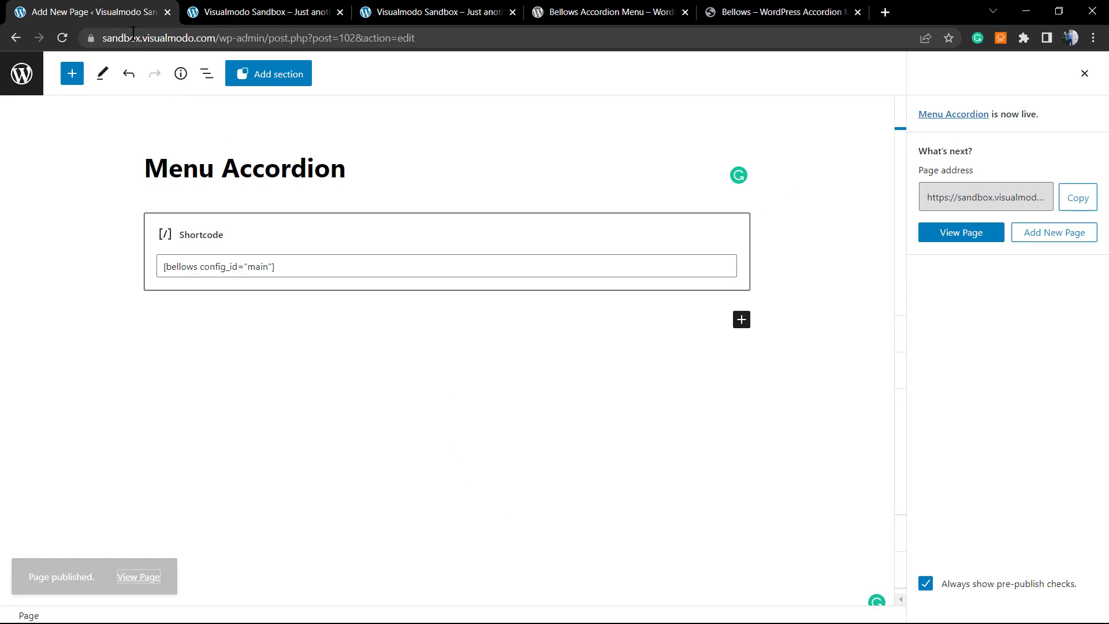
click(22, 74)
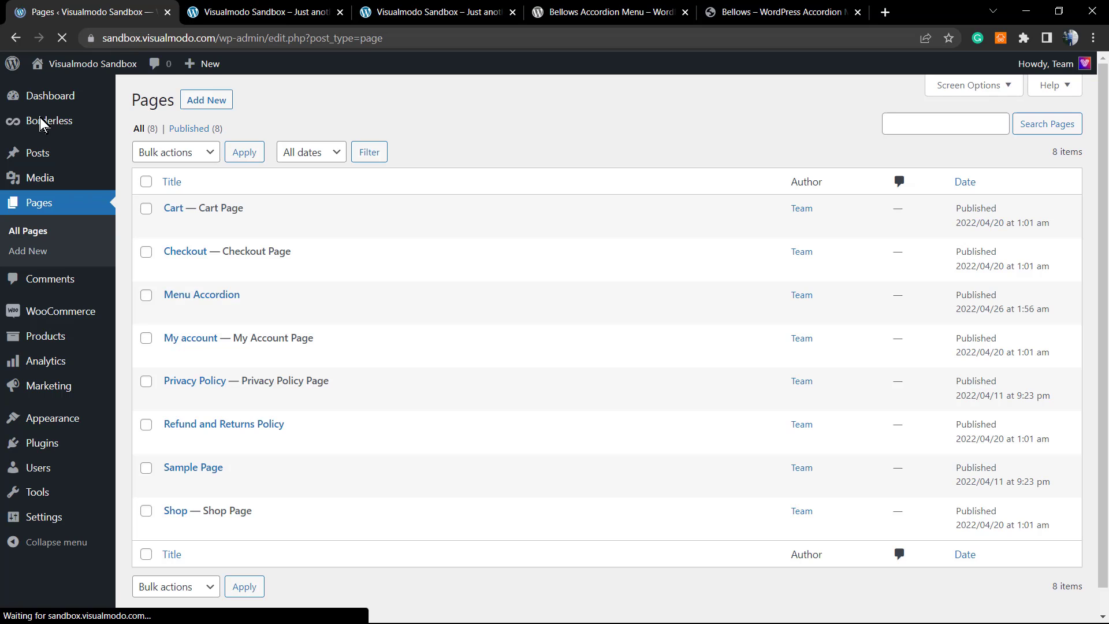
mouse_move(41, 124)
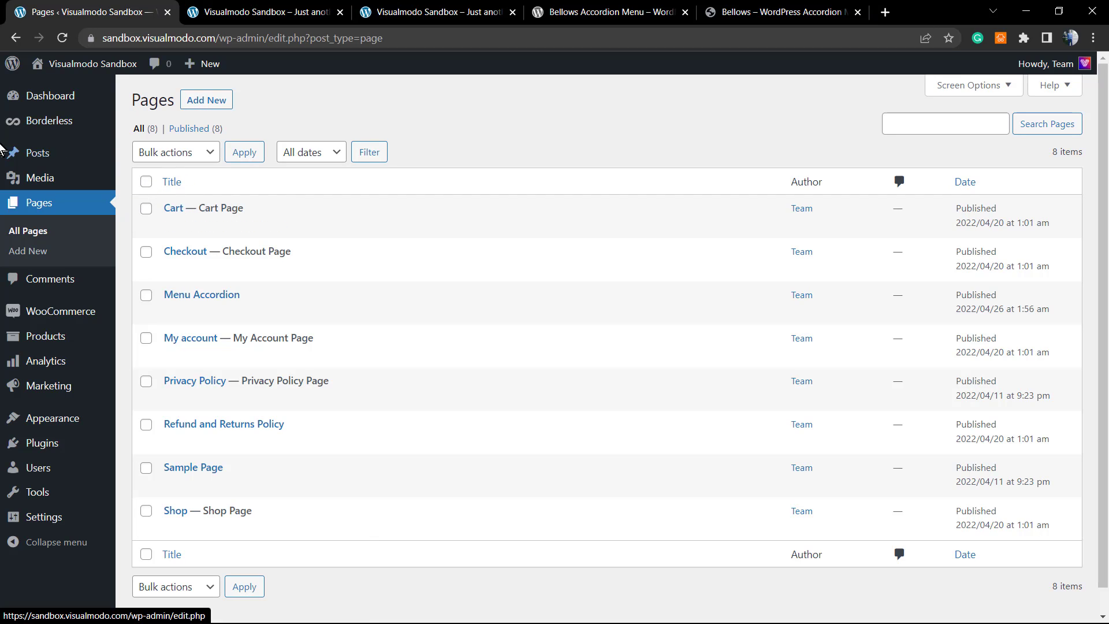
mouse_move(39, 421)
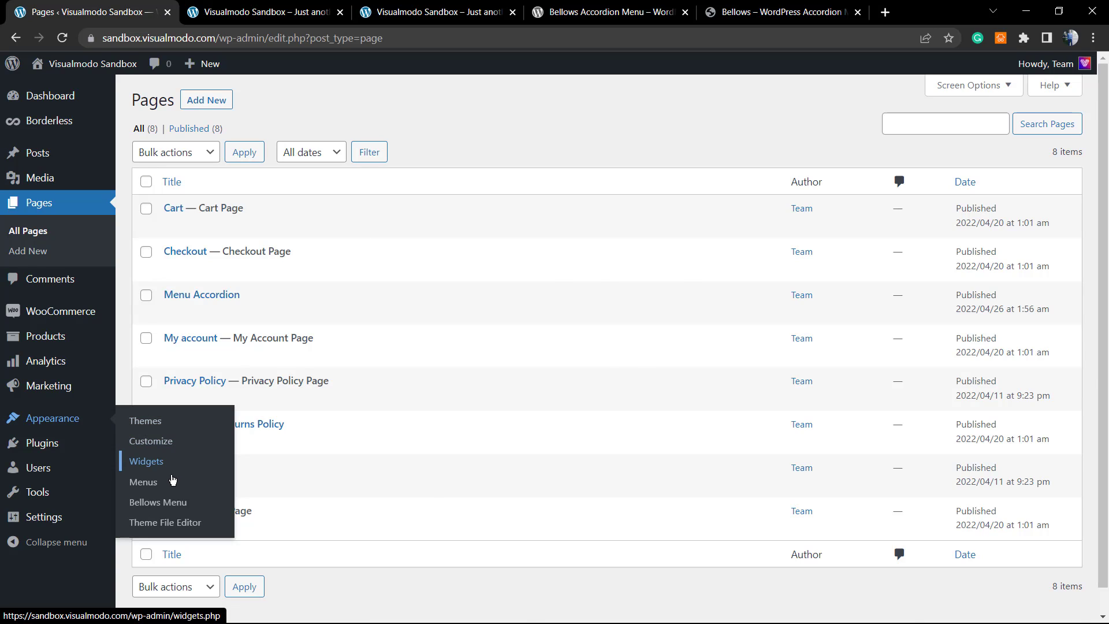
click(168, 502)
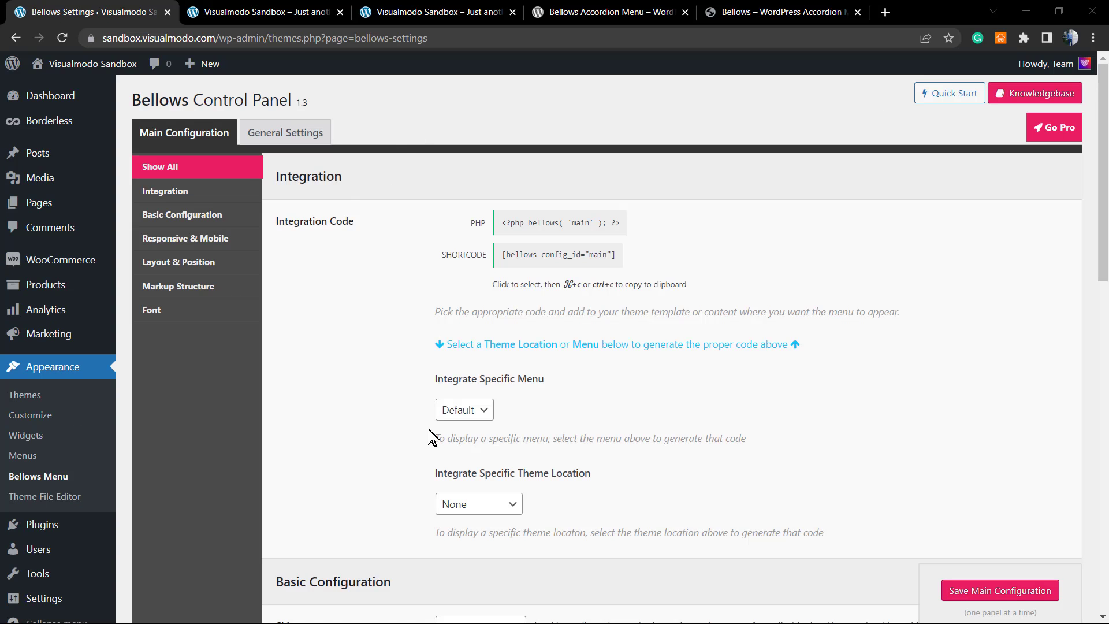
- Integrate Menu 1 into the accordion and apply the Grey Material skin
click(481, 411)
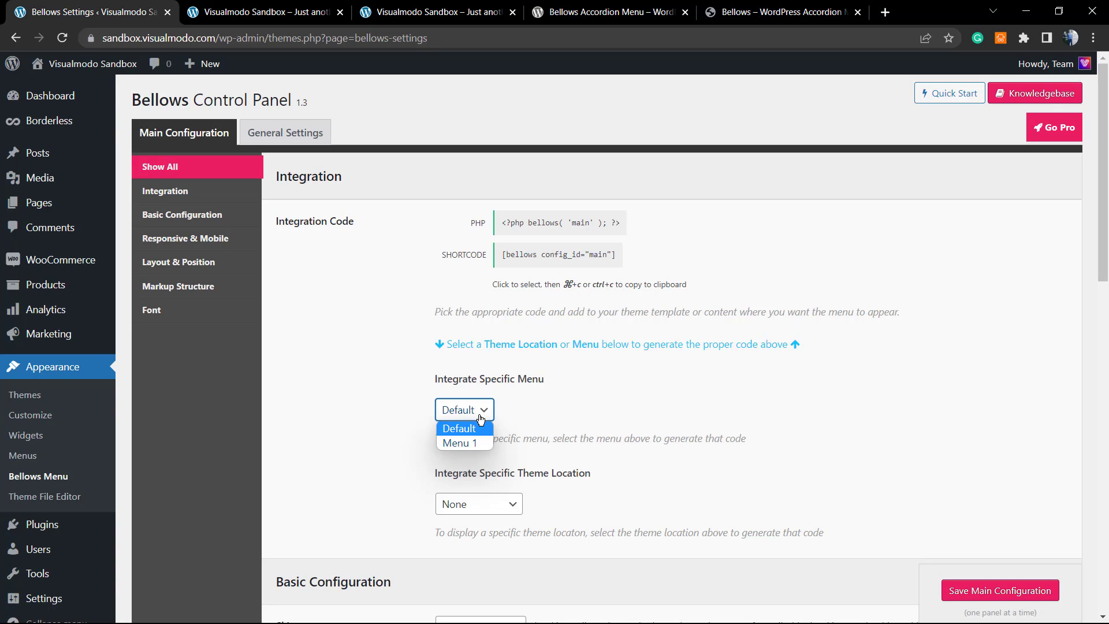
click(478, 442)
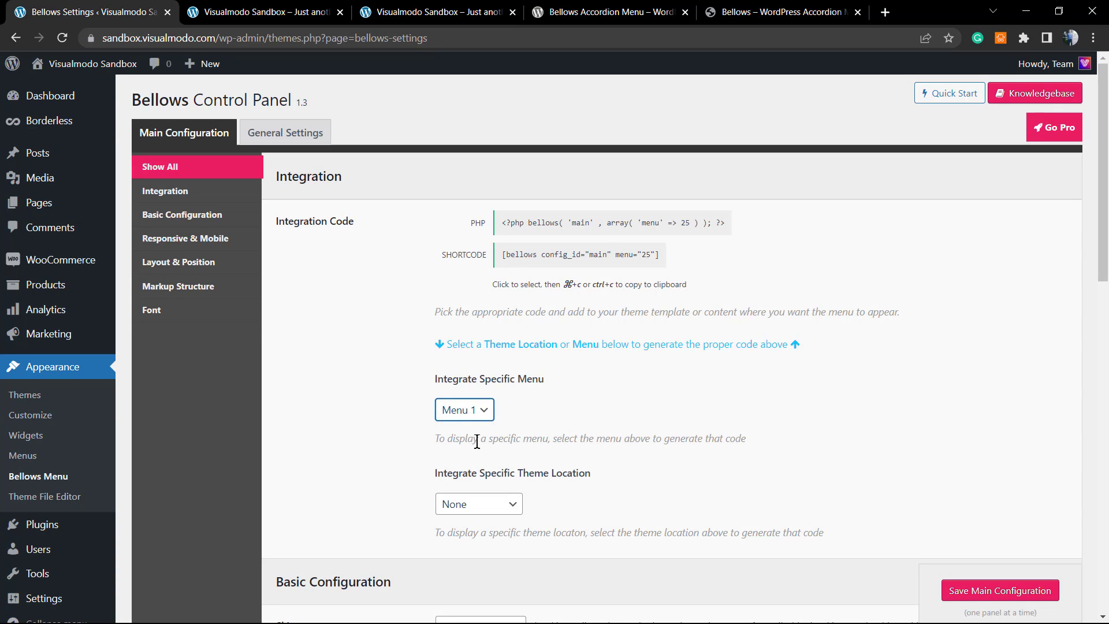
scroll(589, 422, down, 1)
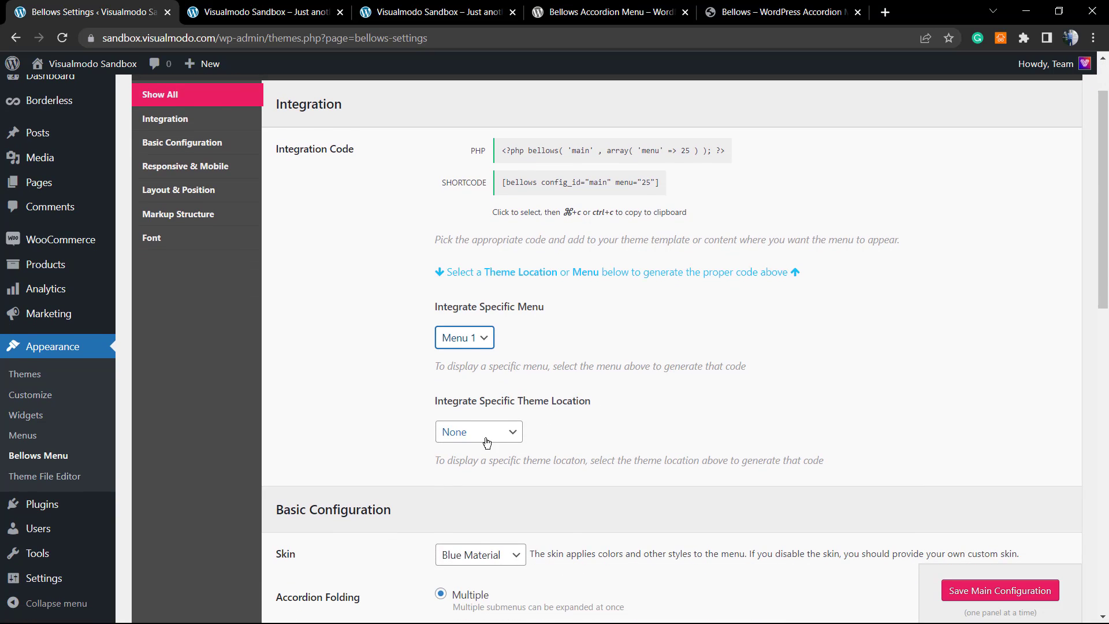
scroll(485, 443, down, 3)
click(465, 345)
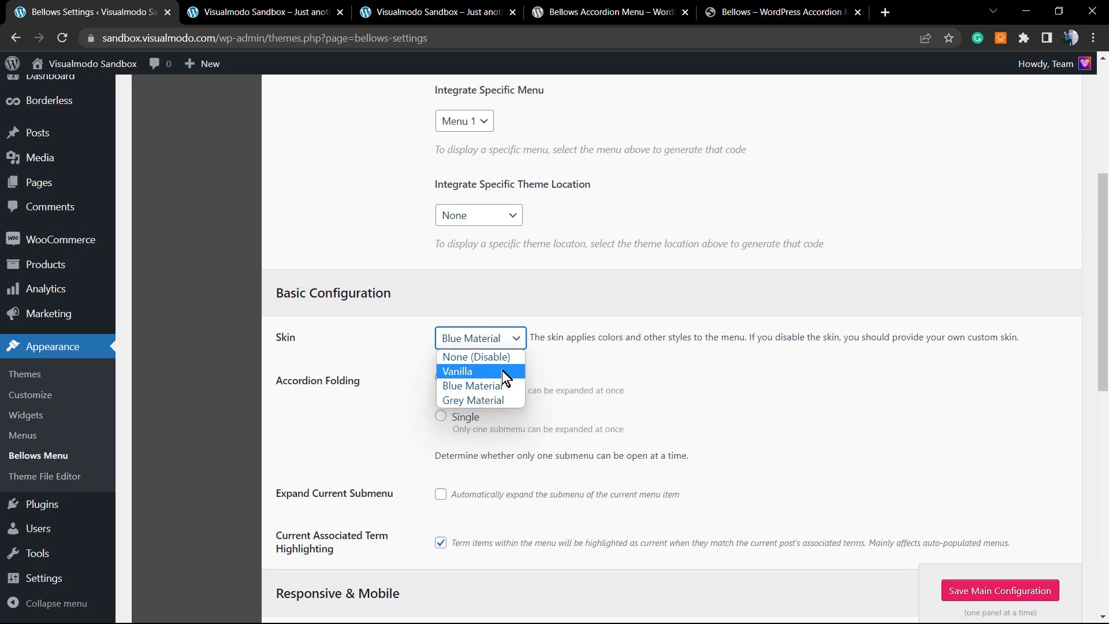
click(507, 399)
- Turn on Expand Current Submenu, leaving collapse-on-mobile switched off
scroll(553, 378, down, 1)
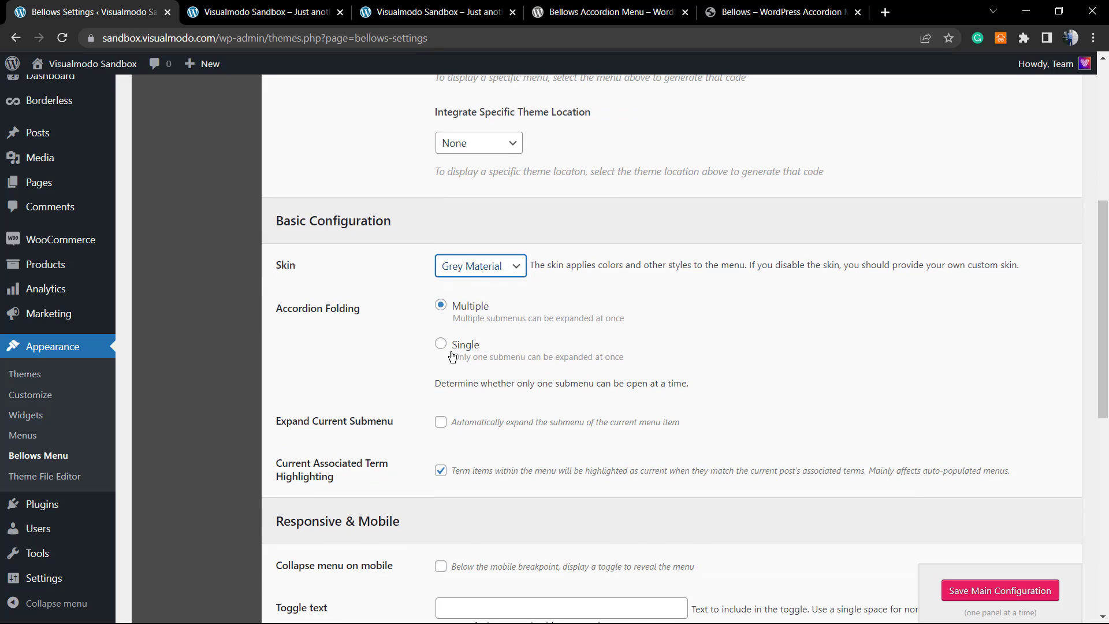
scroll(416, 439, down, 1)
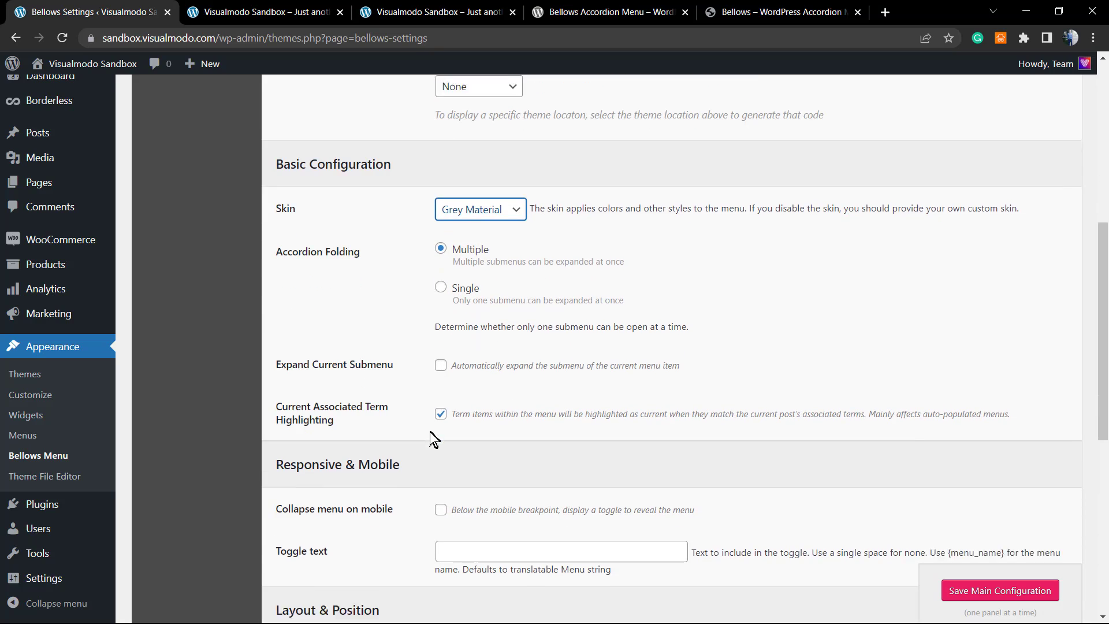
ctrl+scroll(401, 428, up, 1)
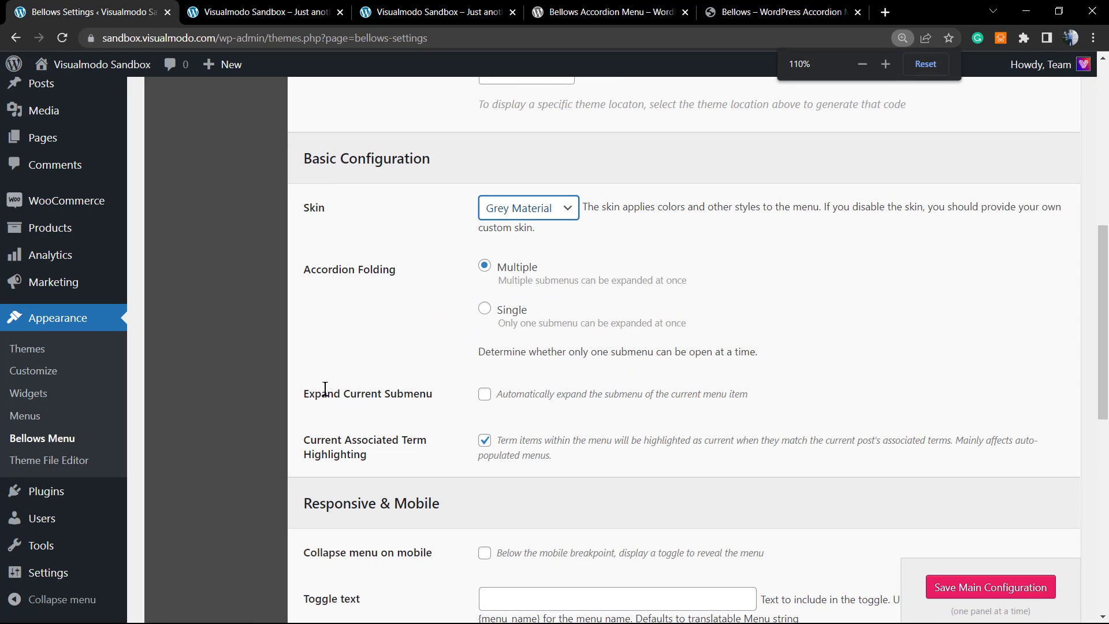
triple_click(347, 398)
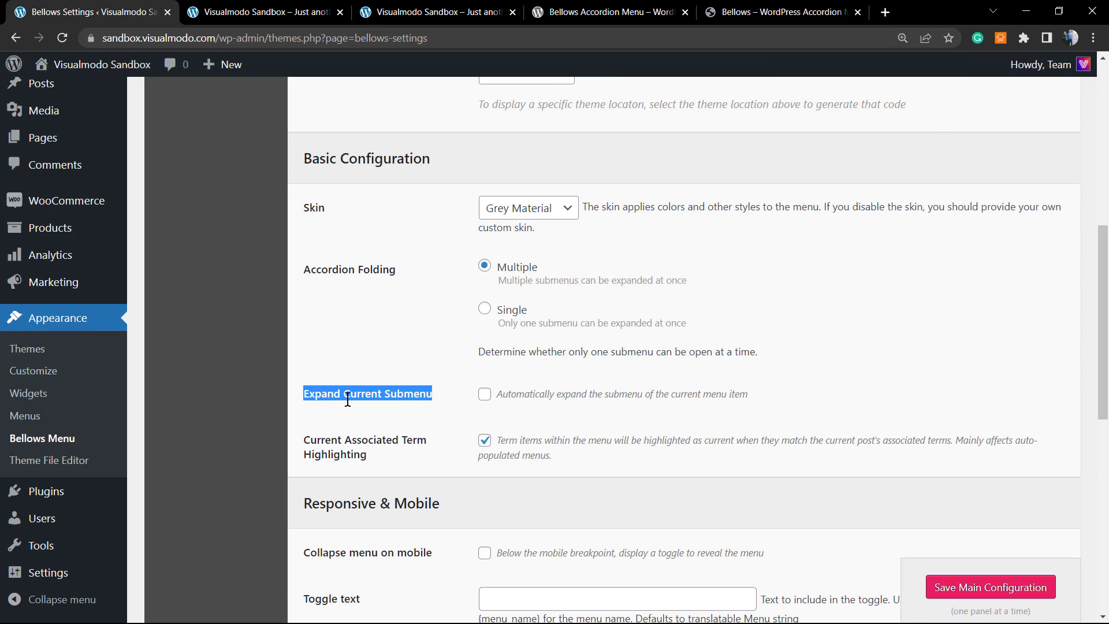
click(484, 394)
scroll(484, 394, down, 1)
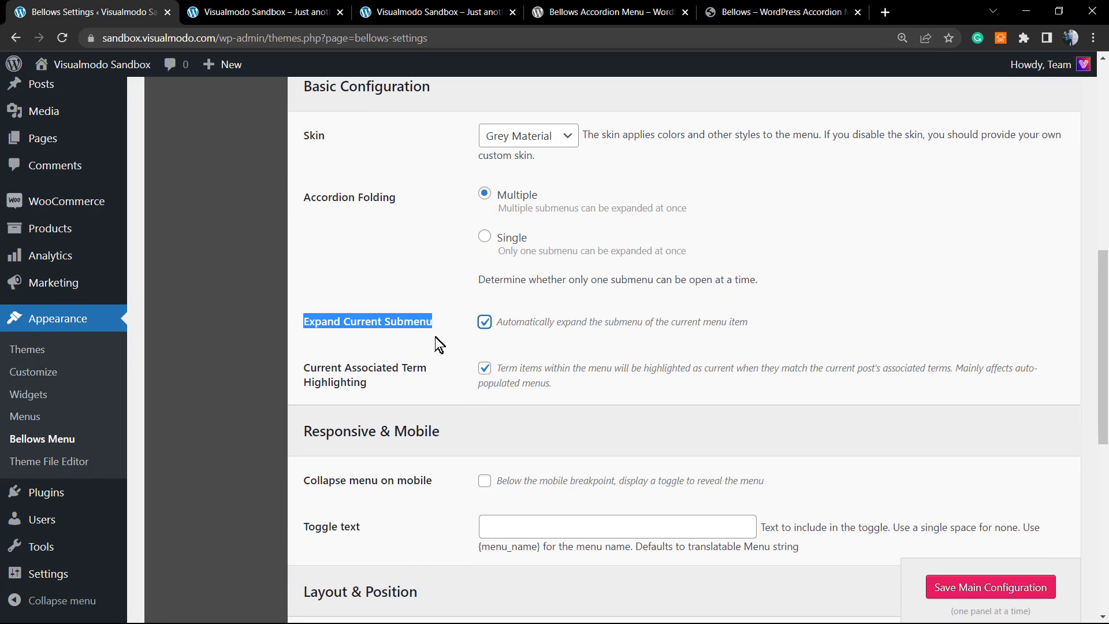
scroll(439, 345, down, 1)
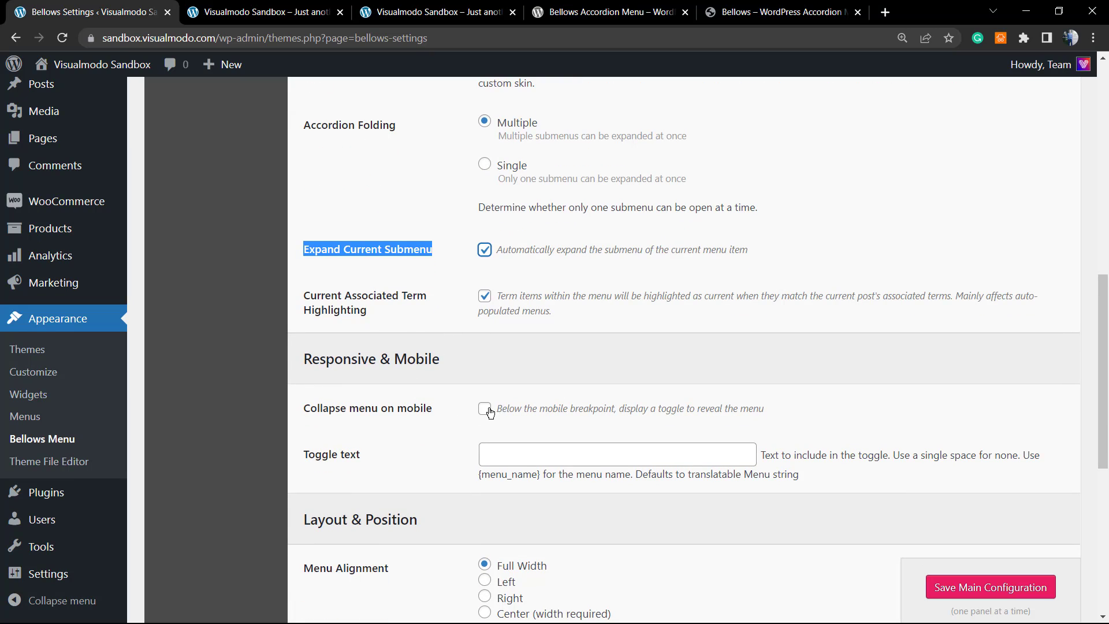
click(485, 410)
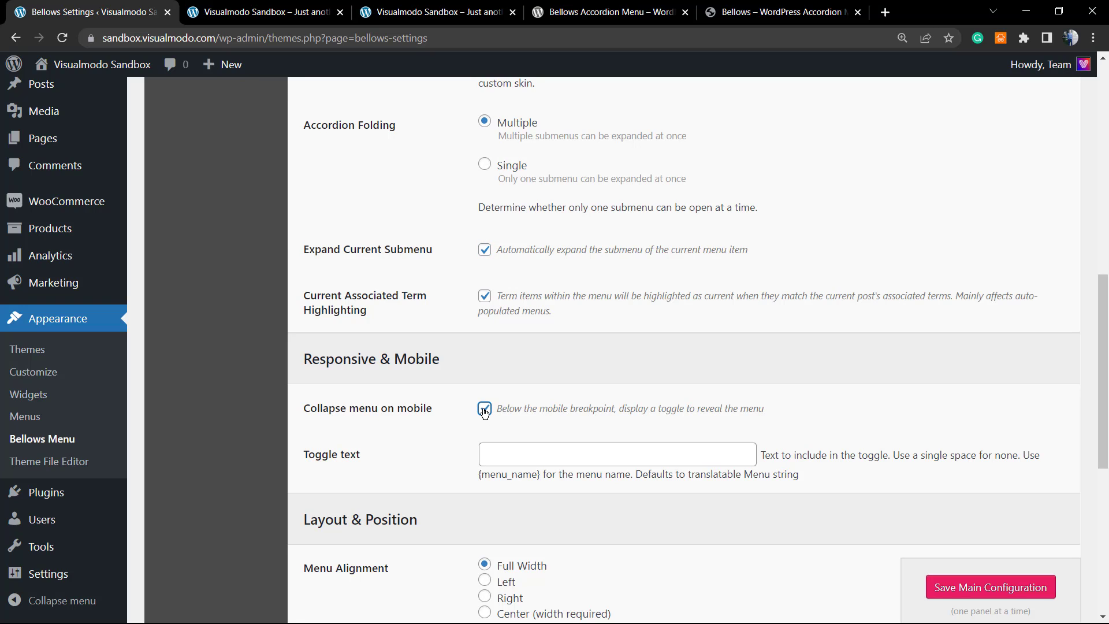
click(485, 410)
scroll(483, 406, down, 3)
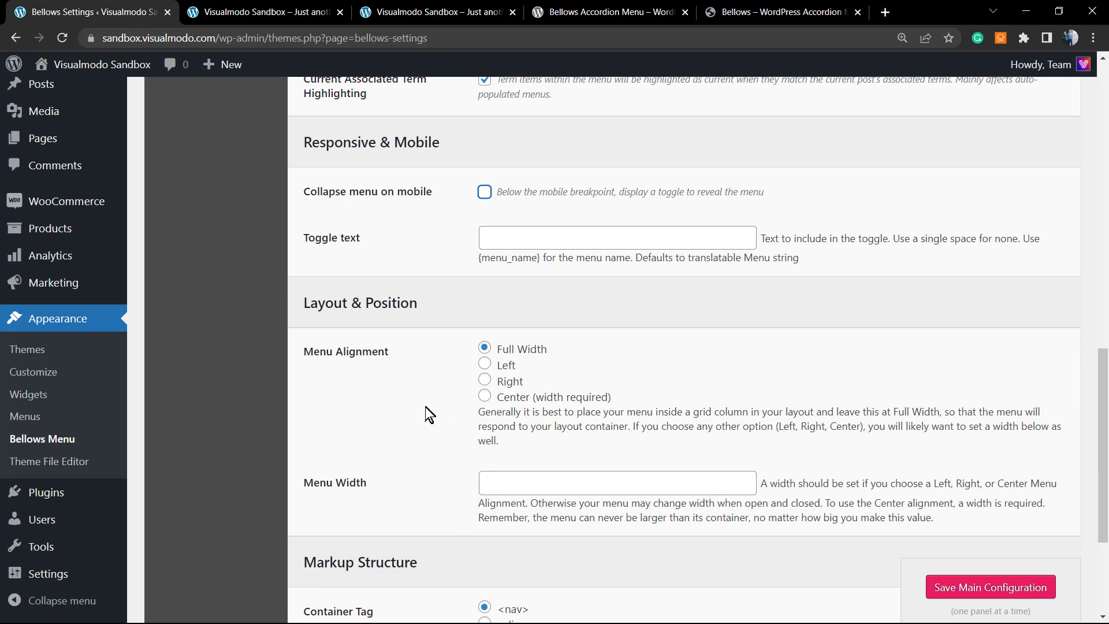
scroll(456, 418, down, 2)
- Check the Menu Width and Font Family fields, then save the main configuration
click(522, 345)
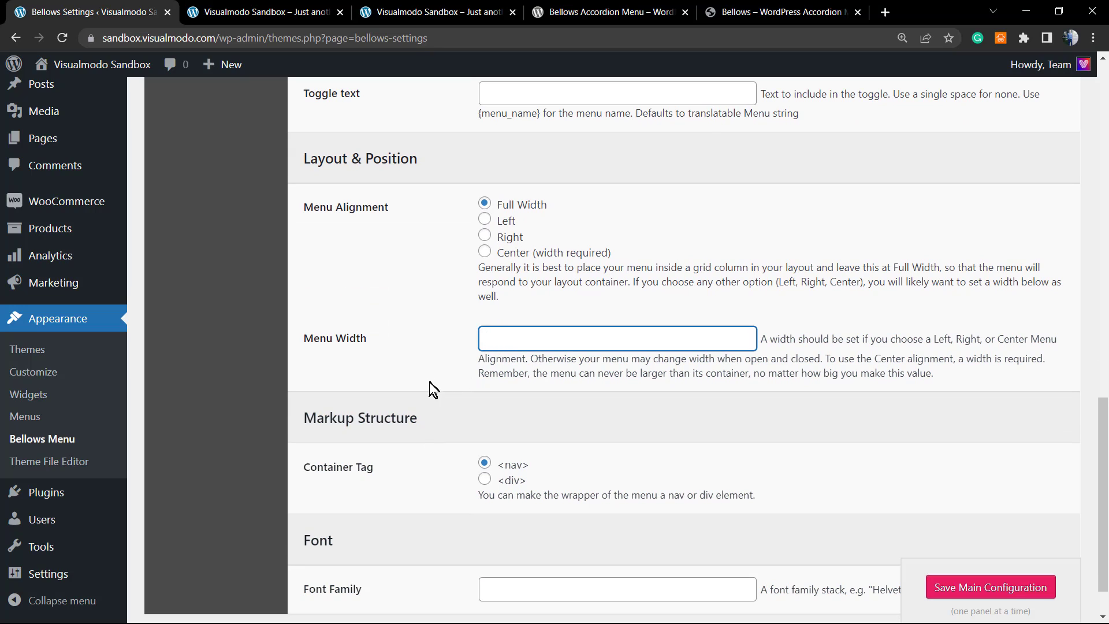
scroll(428, 389, down, 1)
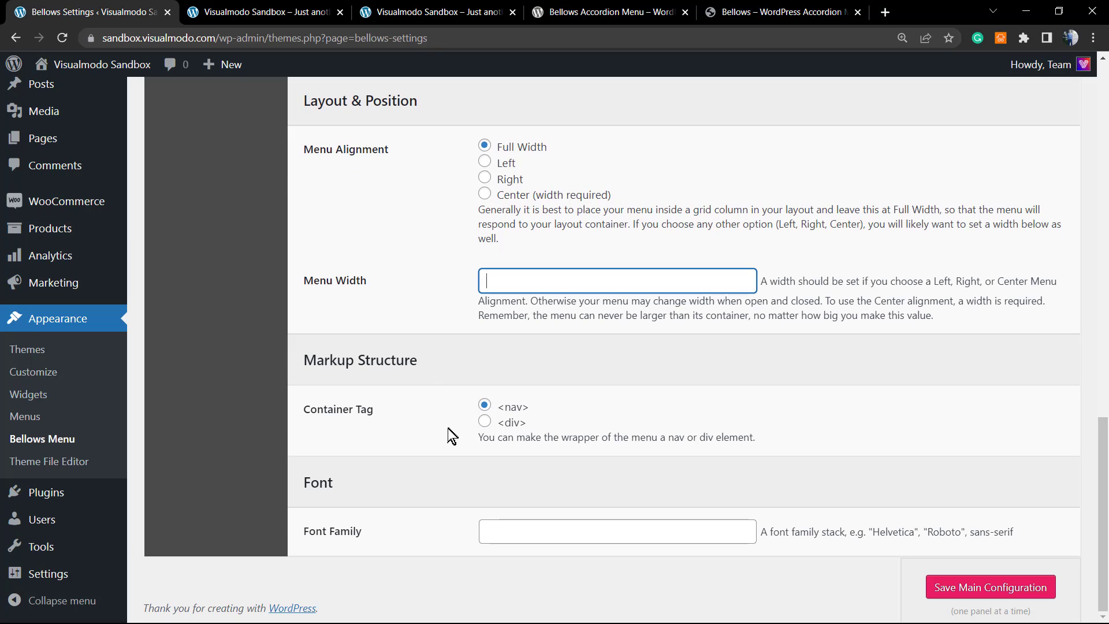
click(584, 530)
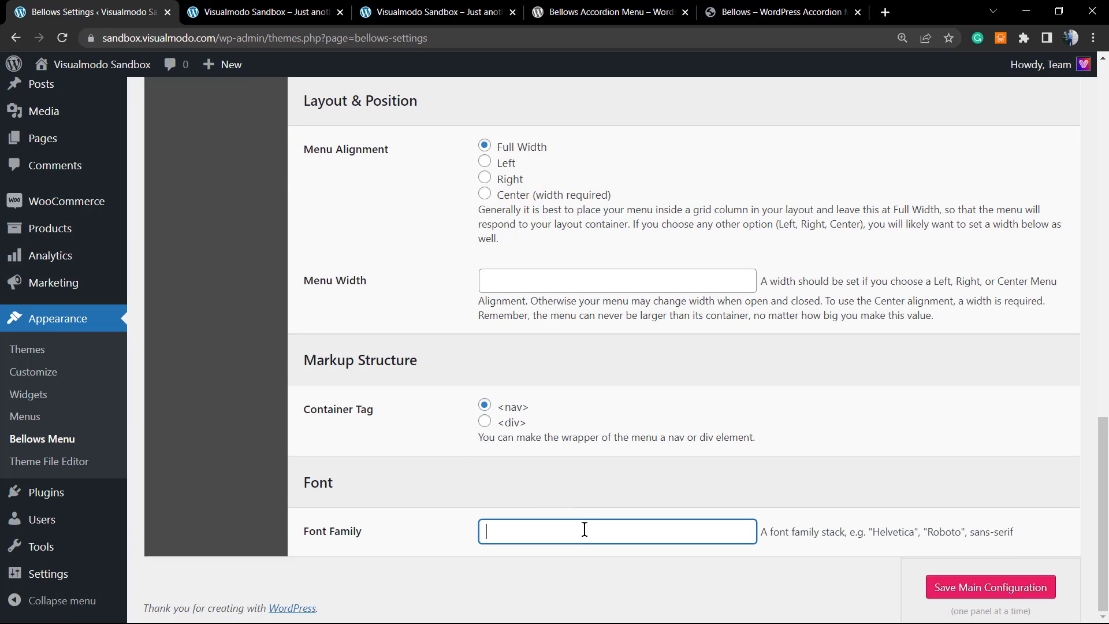
triple_click(884, 530)
click(886, 526)
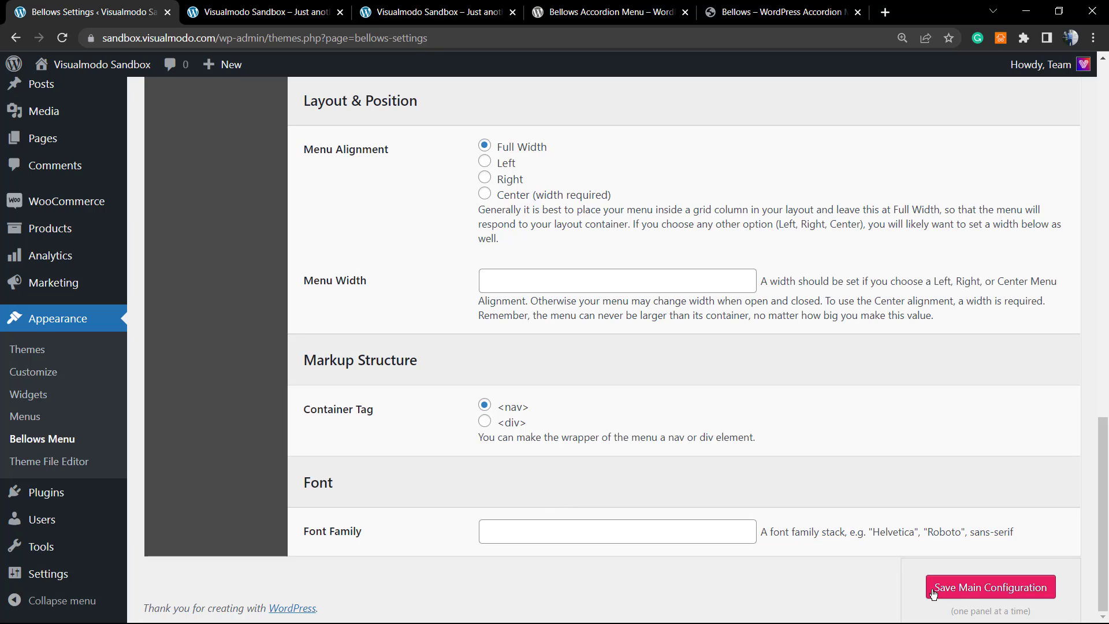
click(971, 594)
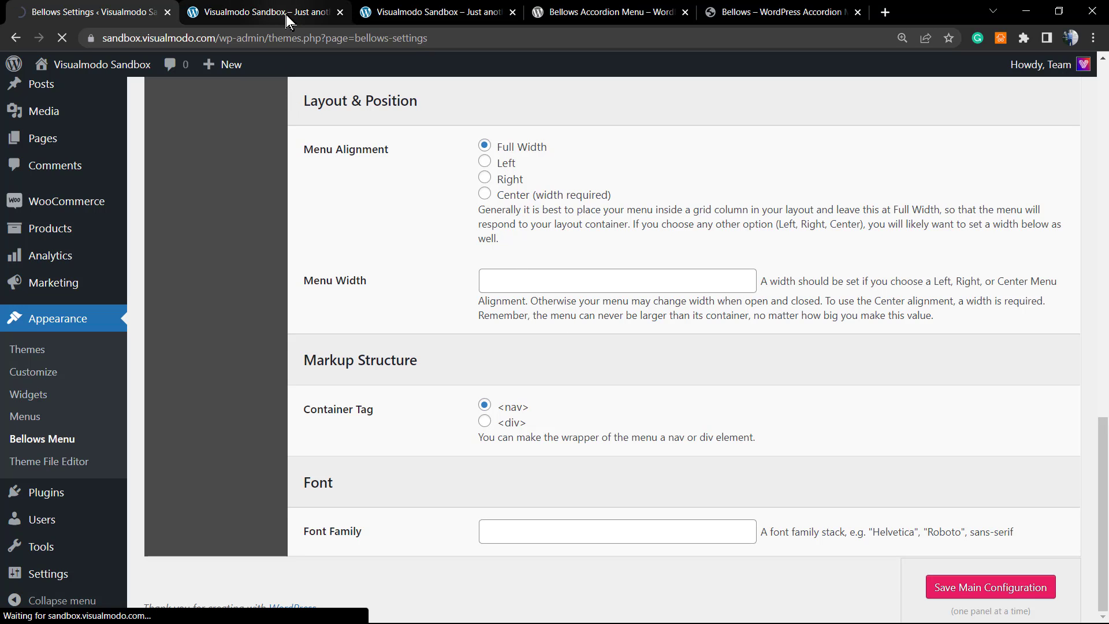
scroll(400, 421, up, 5)
scroll(448, 448, down, 5)
scroll(455, 441, up, 7)
scroll(455, 442, up, 10)
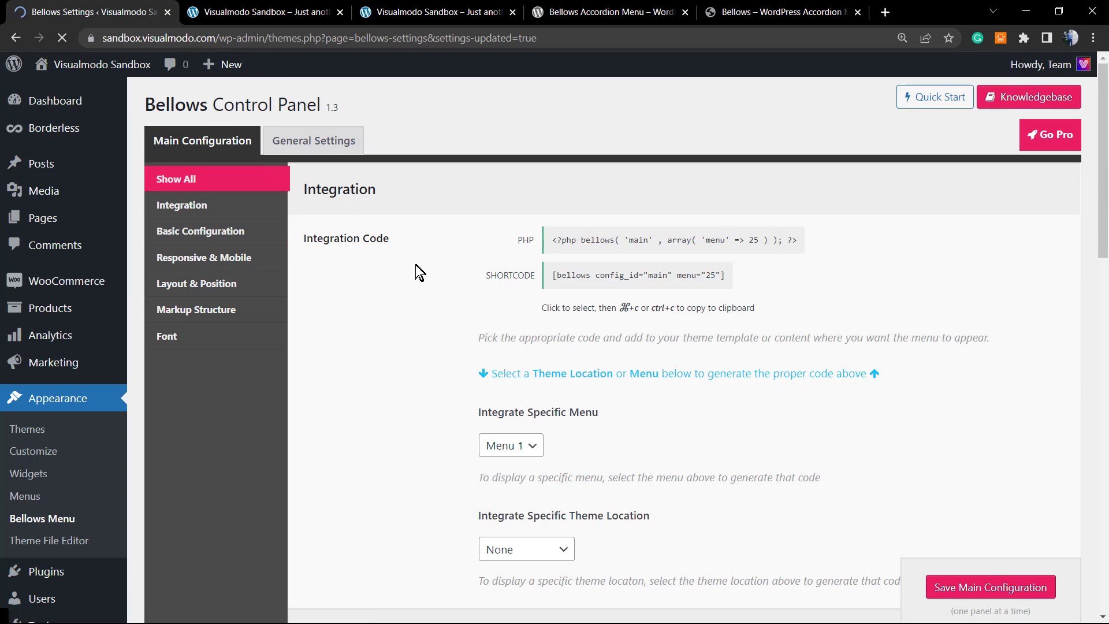
- Reload the live home page and scroll down to the now-grey sidebar accordion
click(249, 12)
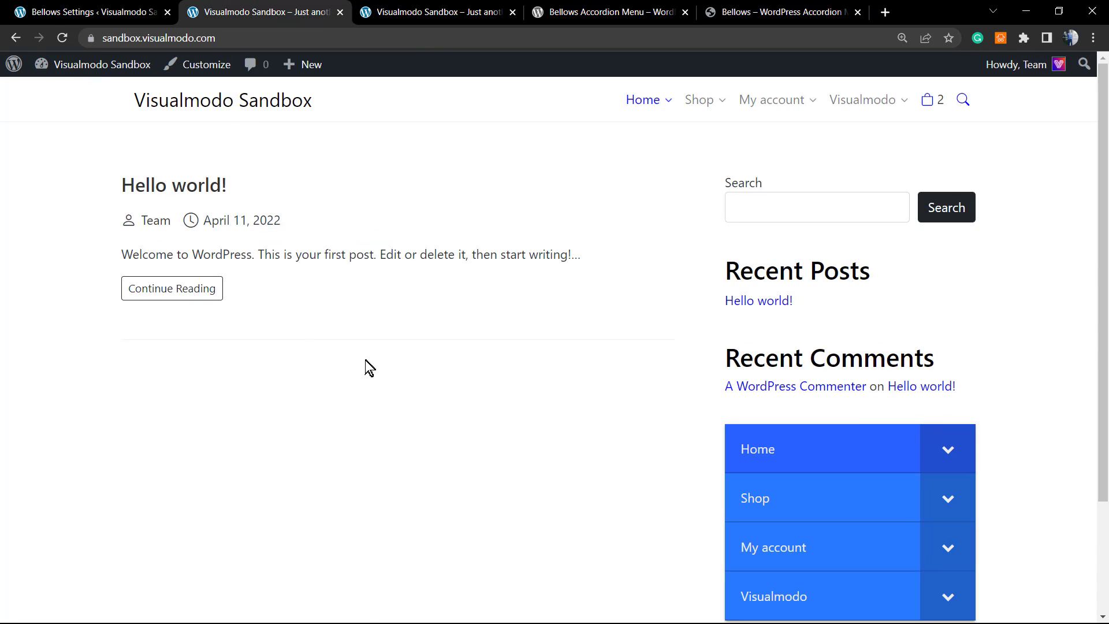
key(F5)
scroll(452, 368, down, 3)
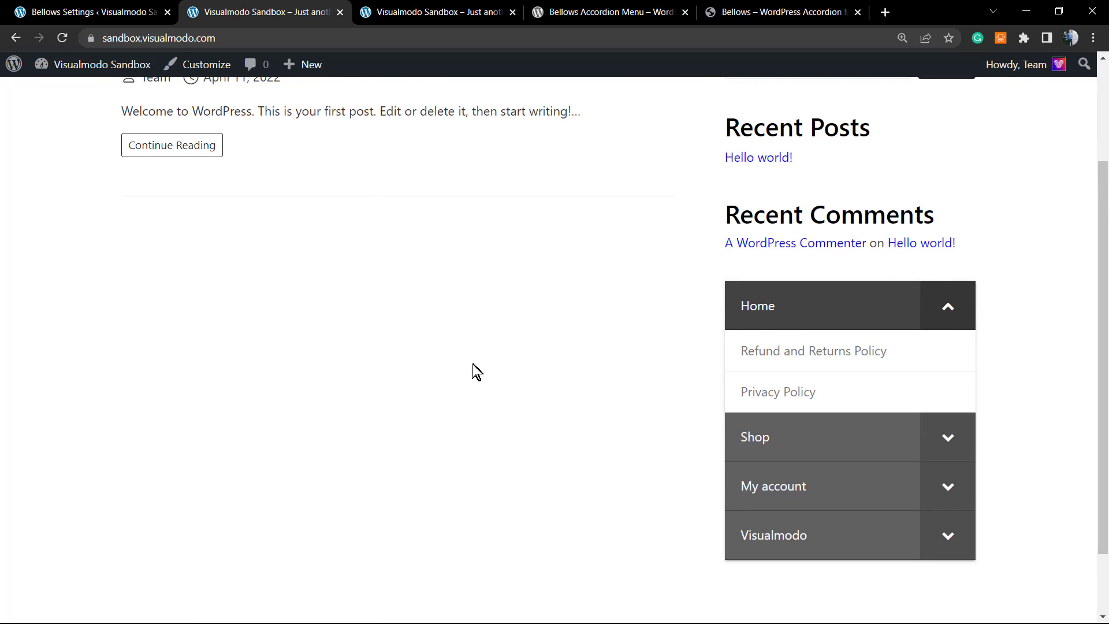
- Expand and collapse the Home, My account, Visualmodo and Shop accordion sections
click(945, 306)
click(933, 401)
click(936, 404)
click(934, 456)
click(941, 359)
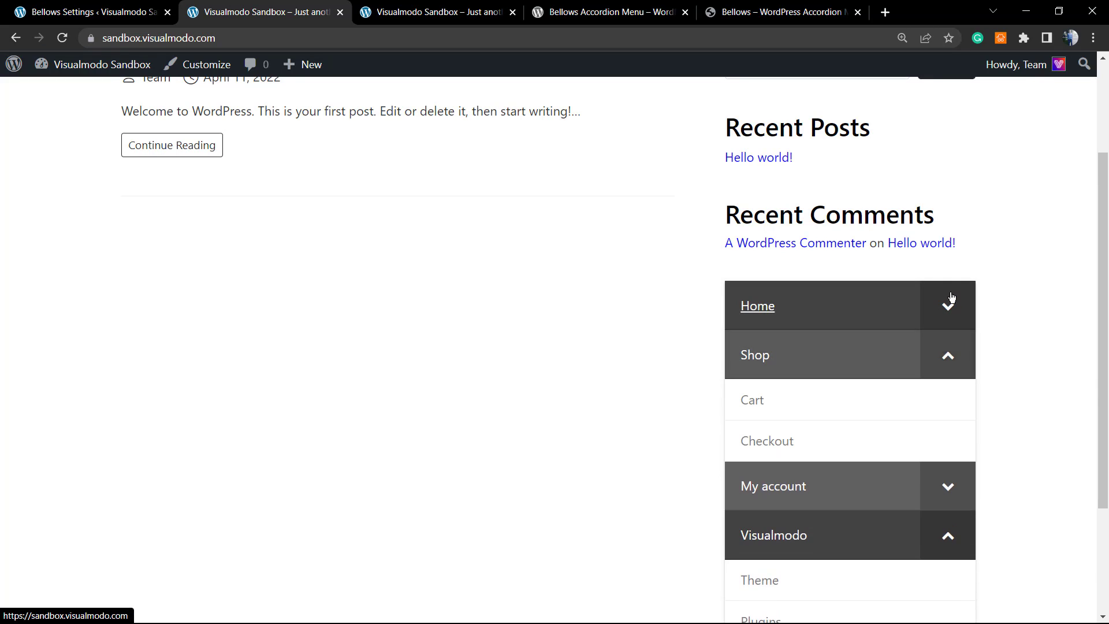
click(950, 301)
click(950, 300)
click(953, 357)
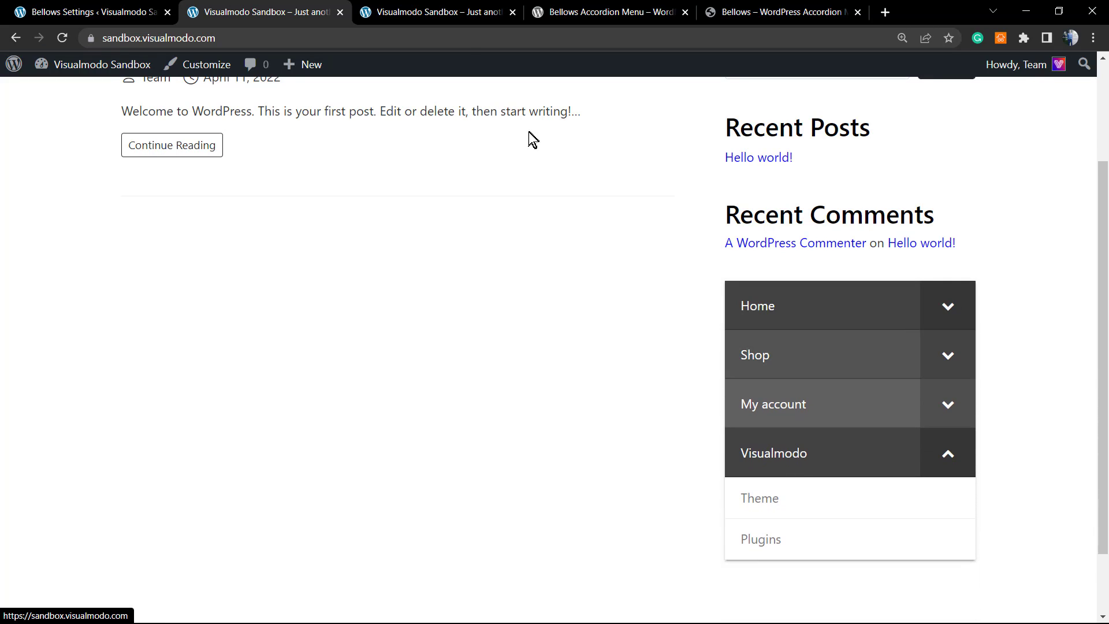
click(176, 12)
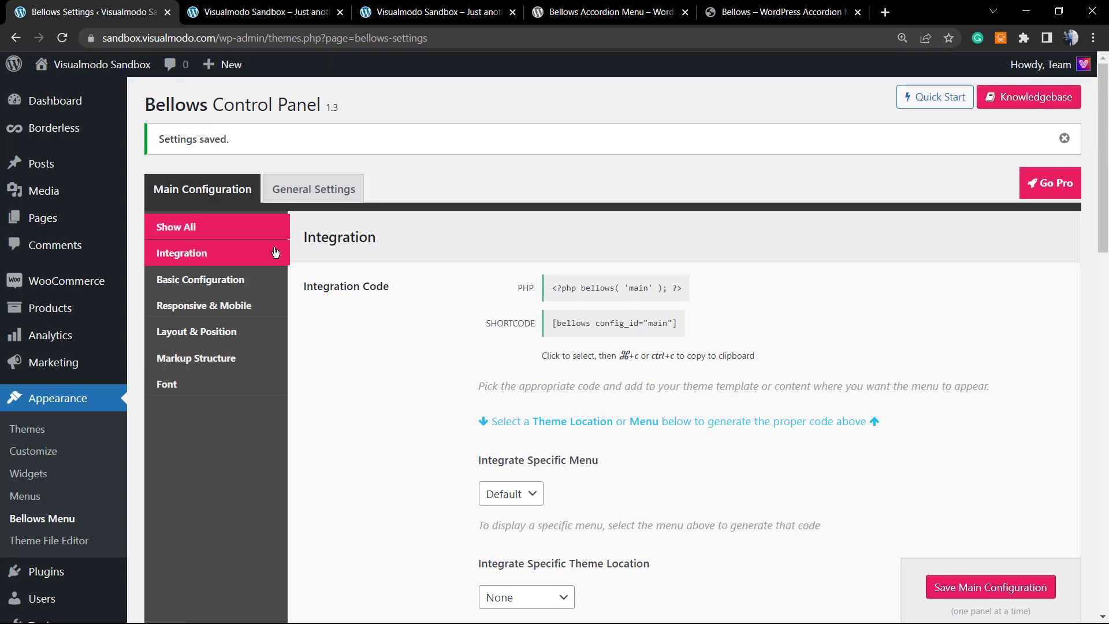
- Browse the Integration, Basic Configuration and Markup Structure sections, then open General Settings
click(267, 258)
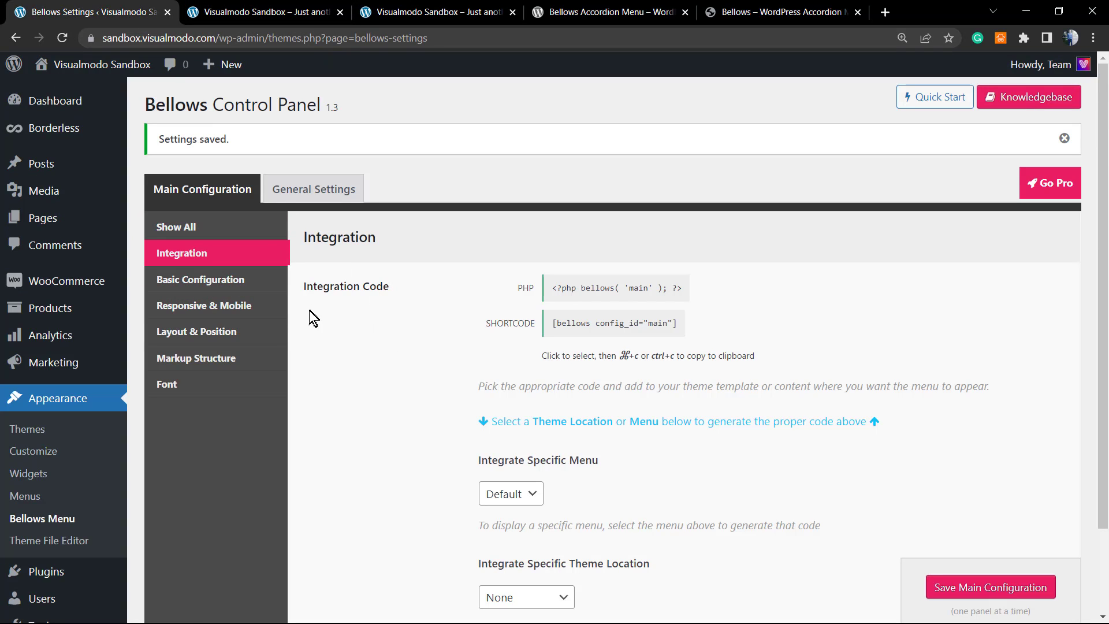
click(219, 283)
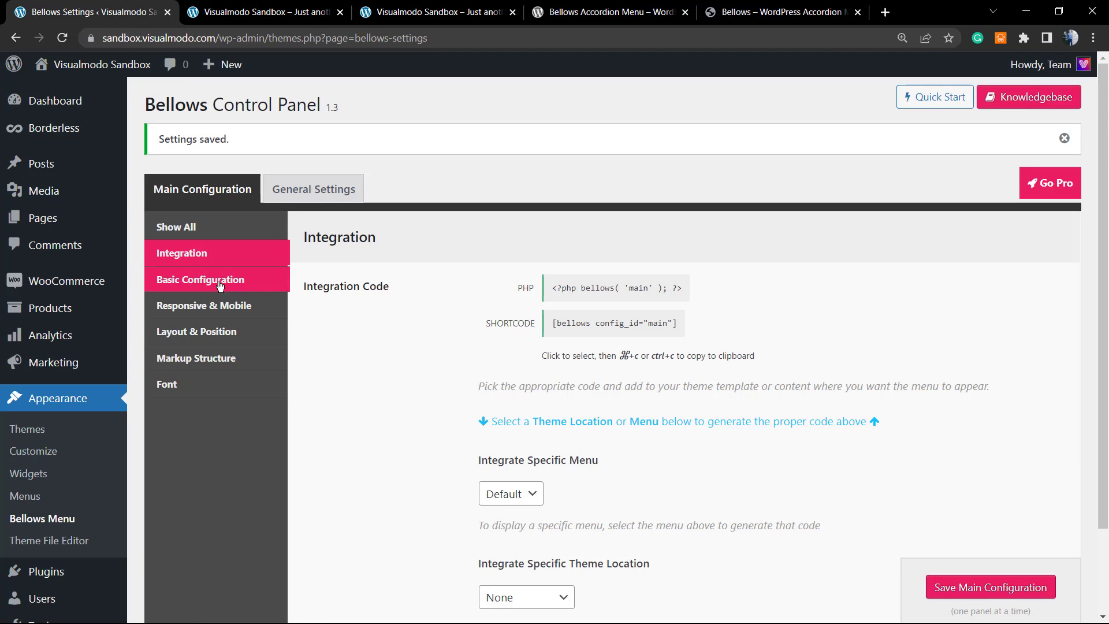
click(213, 254)
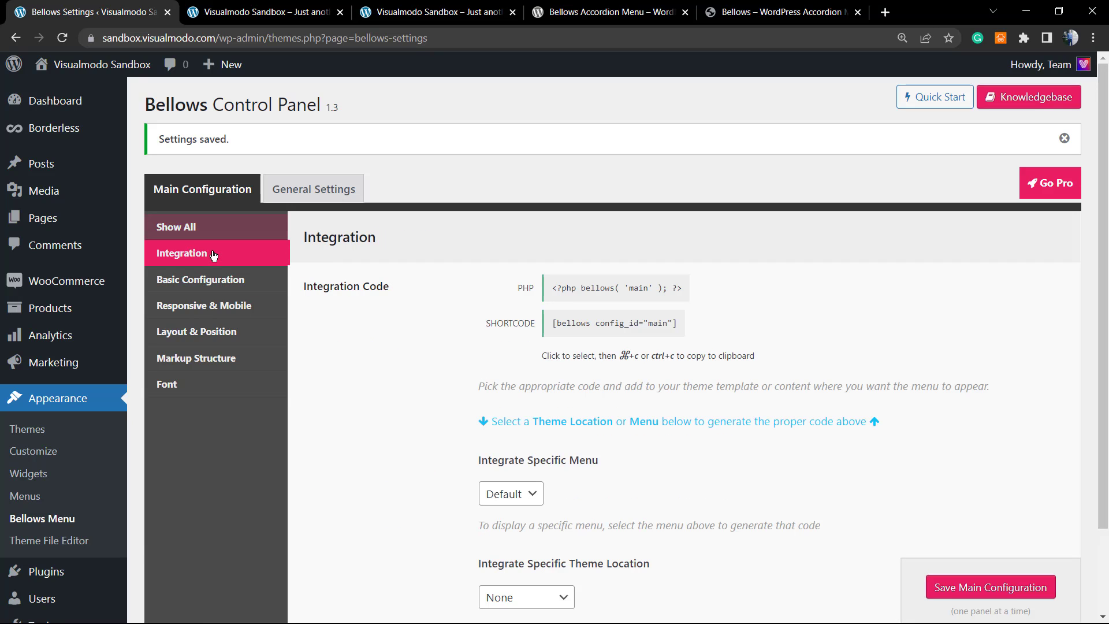
click(231, 280)
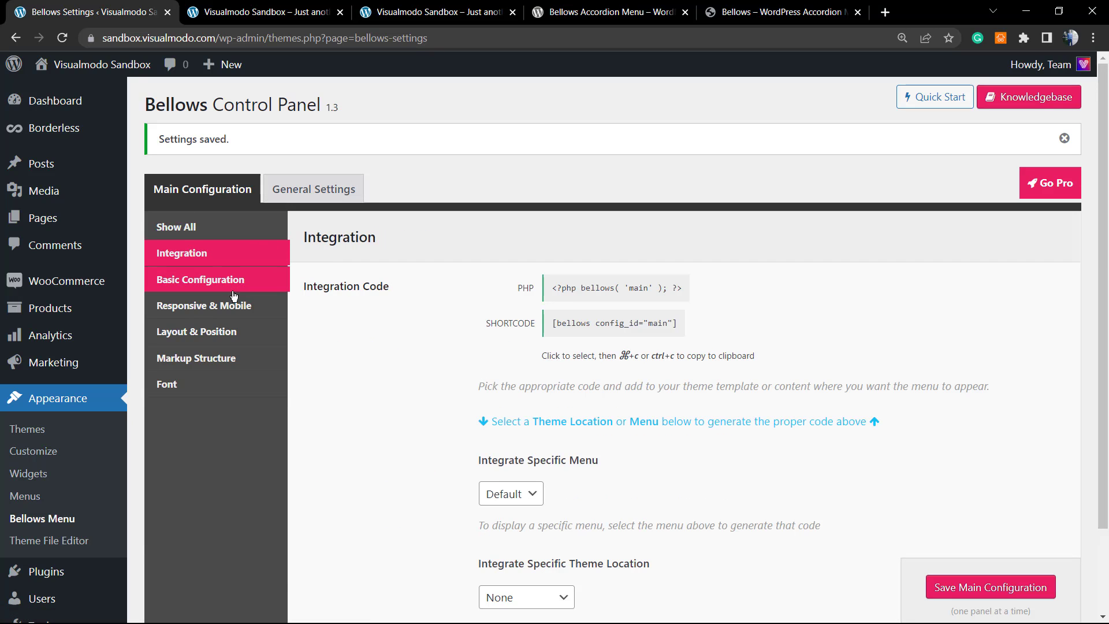
click(229, 358)
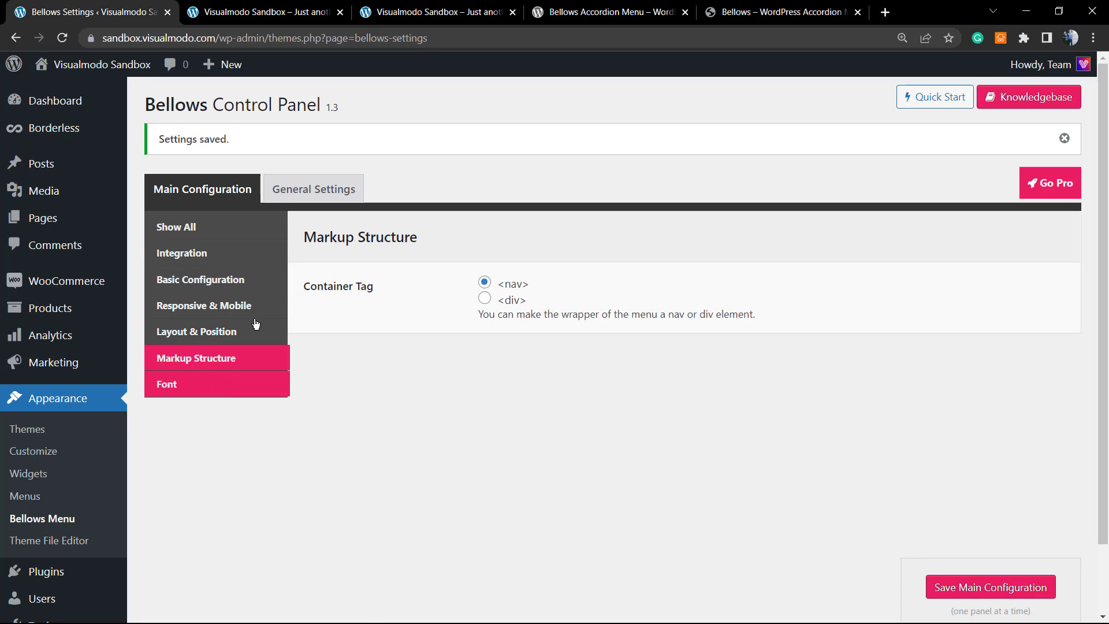
click(314, 190)
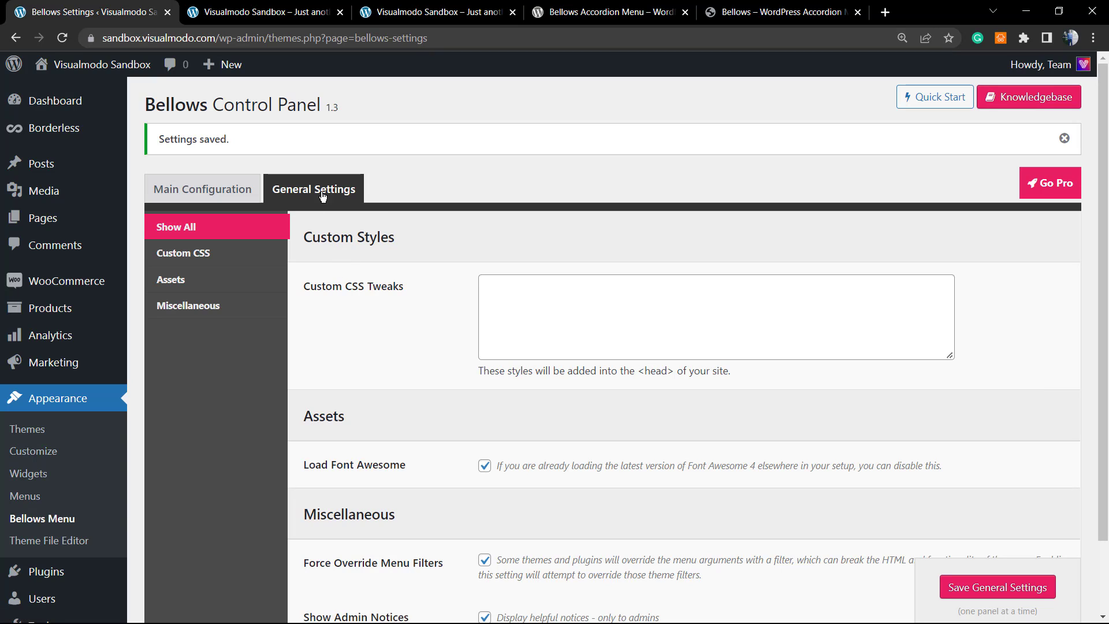
- Look over the empty Custom CSS Tweaks box in General Settings
click(539, 303)
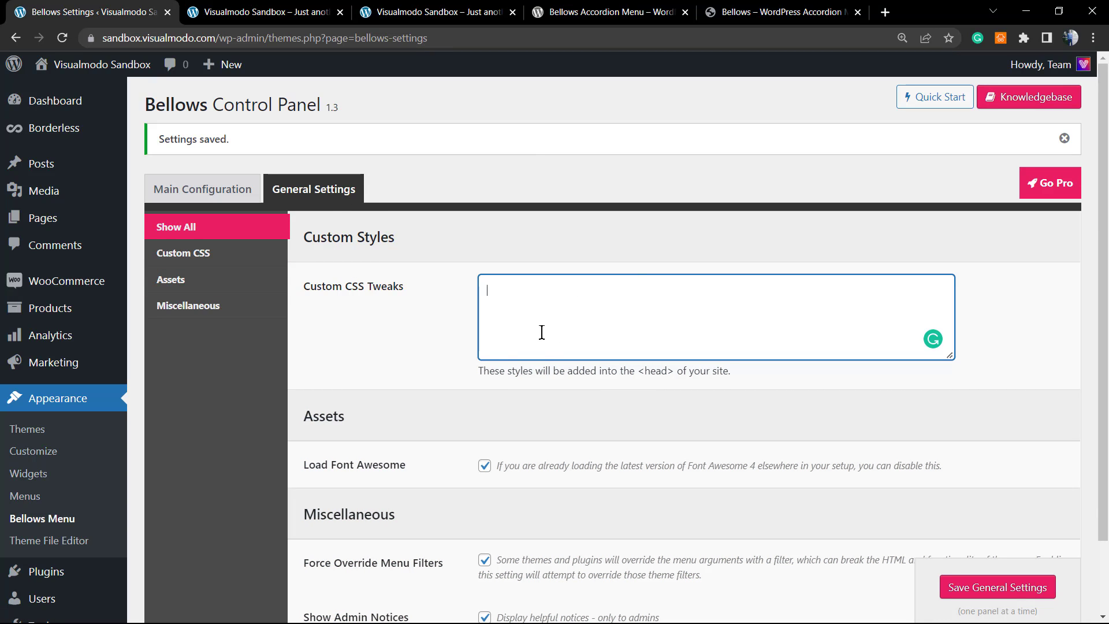
scroll(445, 368, down, 2)
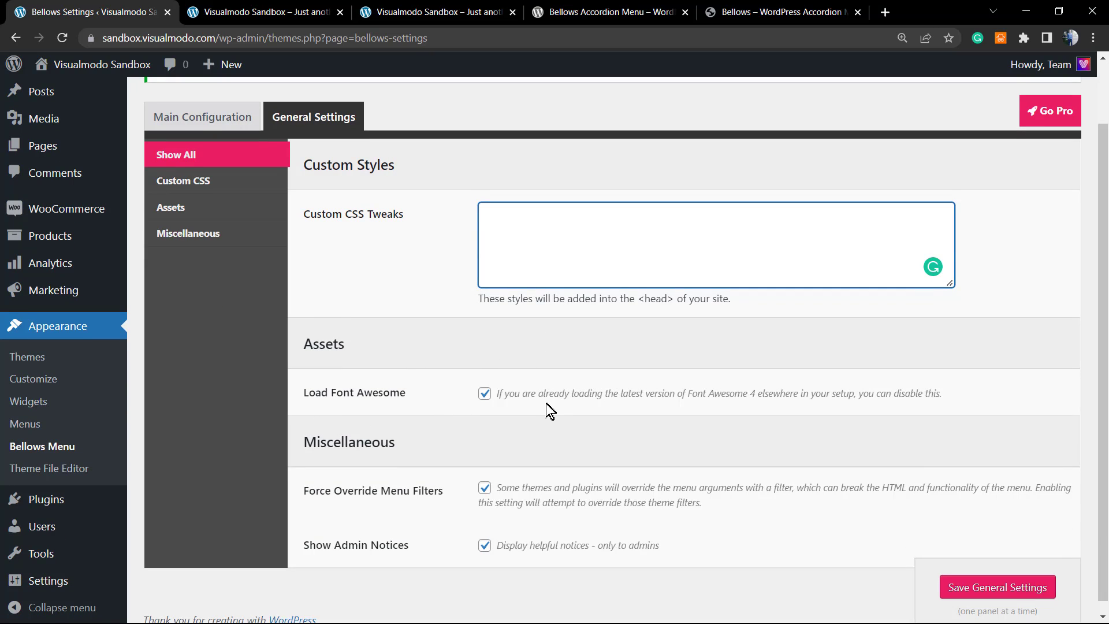
scroll(537, 404, down, 1)
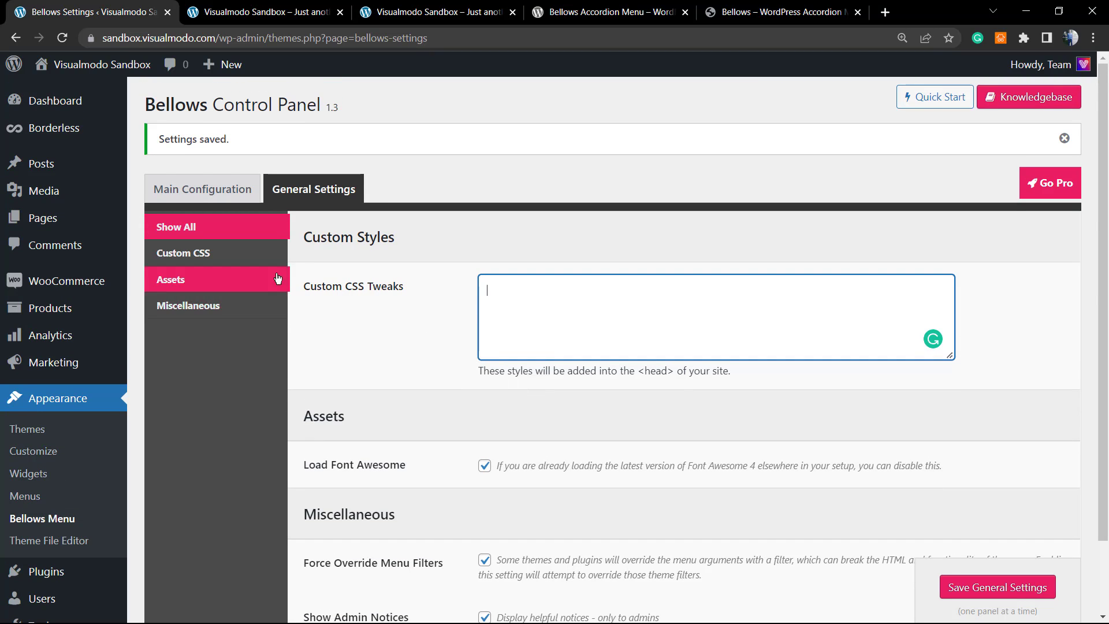
- Review the Custom CSS, Assets and Miscellaneous sections, then return to Main Configuration
click(243, 255)
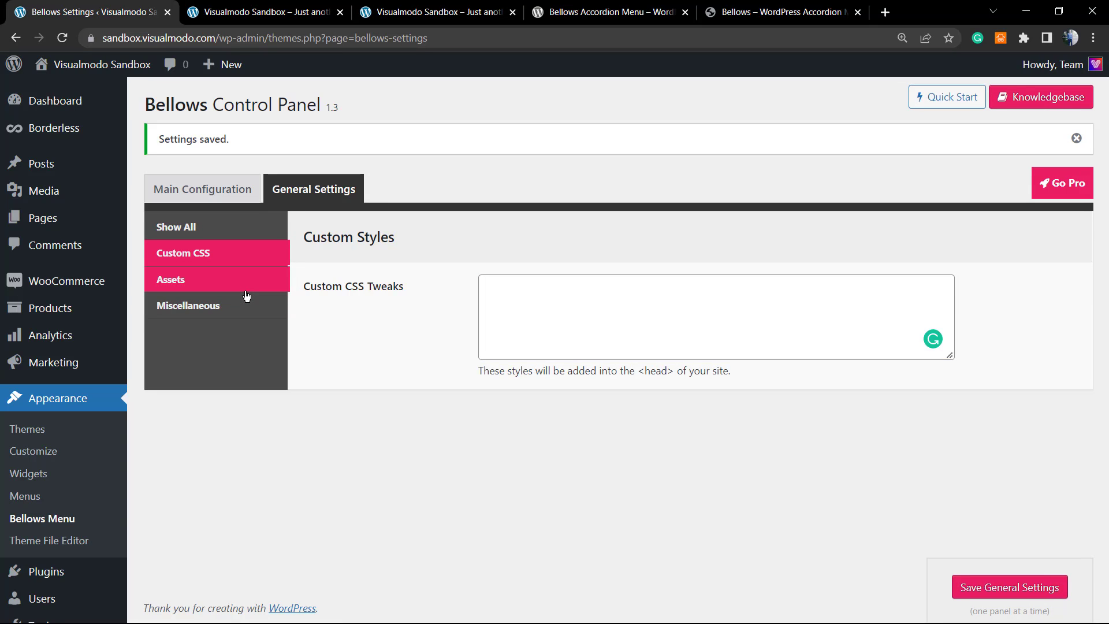
click(246, 292)
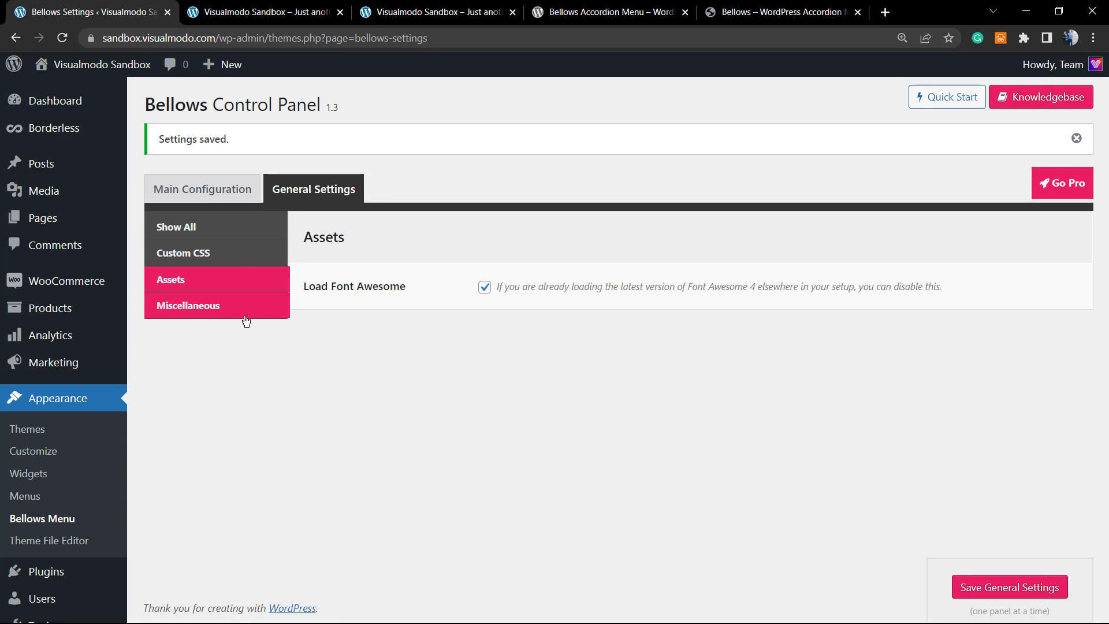
click(245, 315)
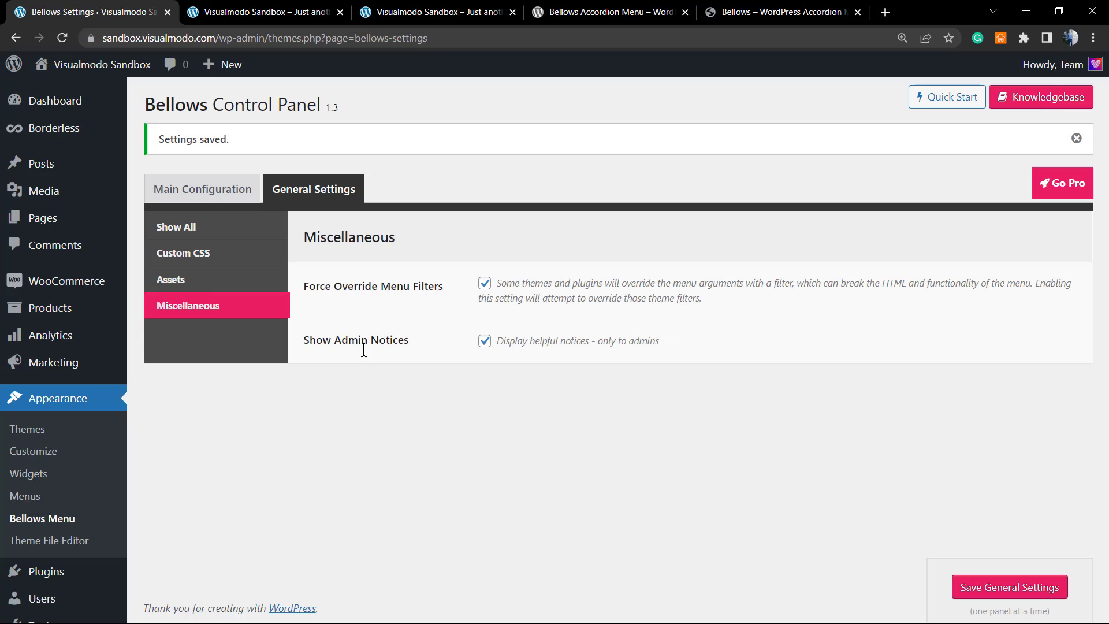
triple_click(316, 340)
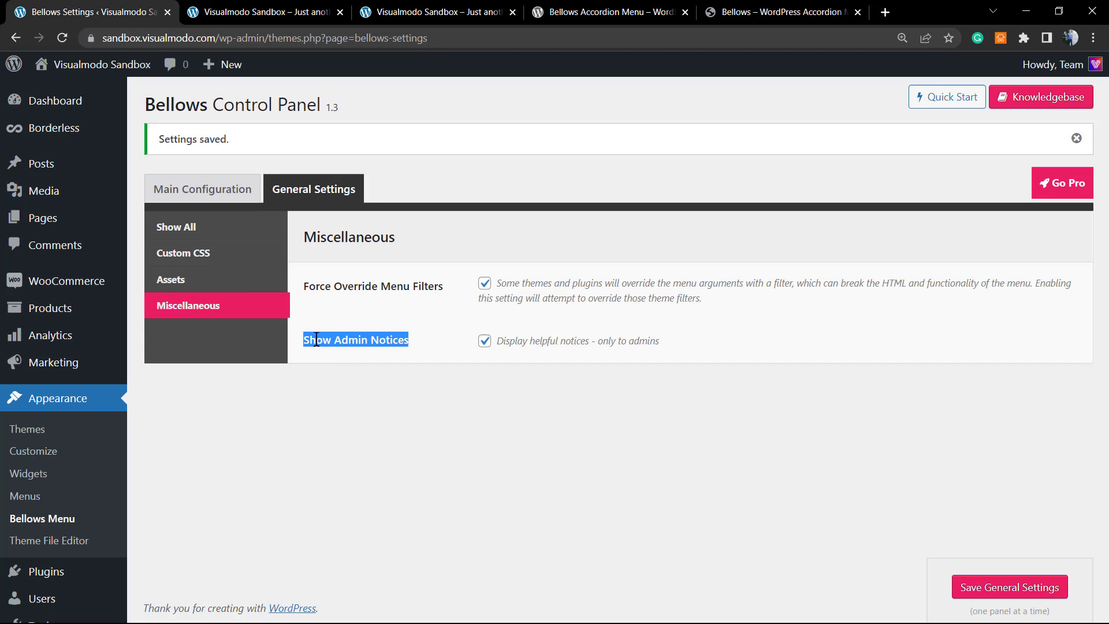
triple_click(318, 285)
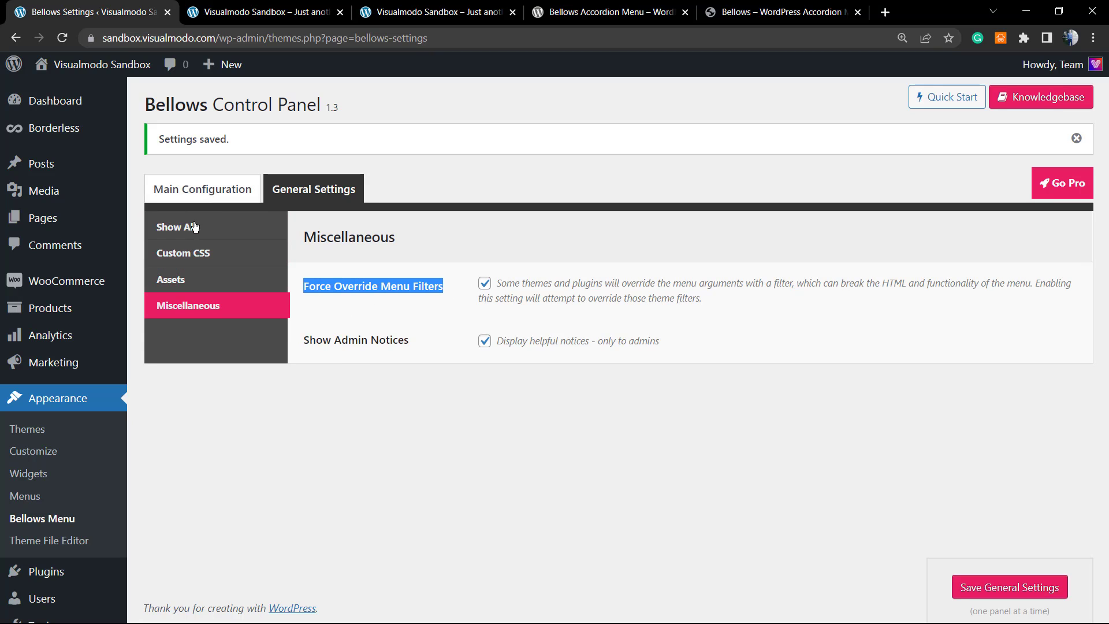
click(208, 191)
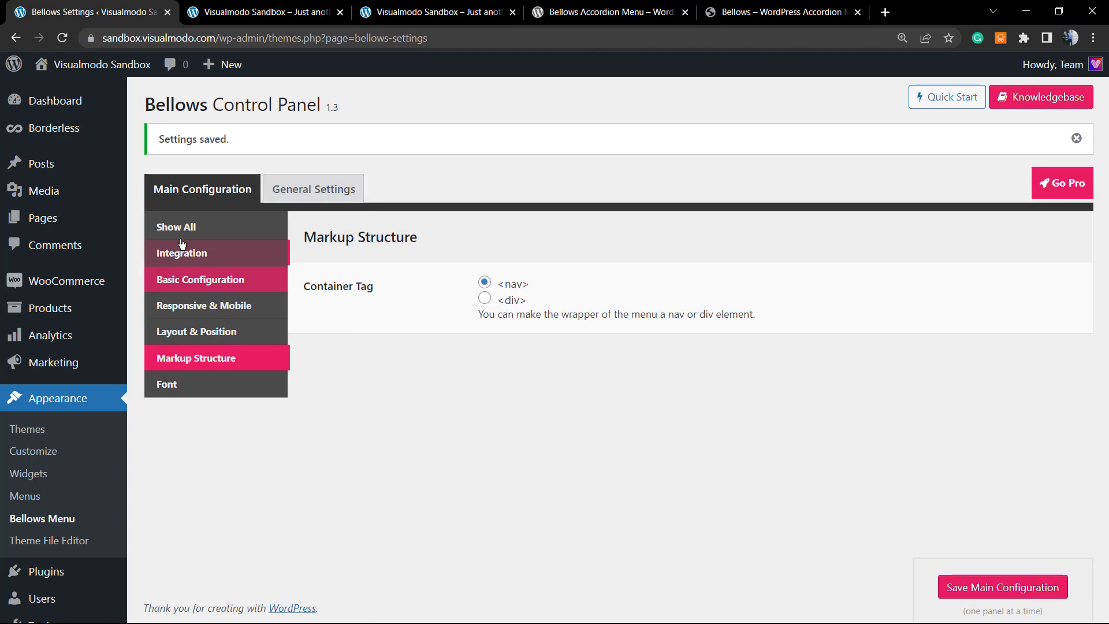
- Show all Main Configuration sections and scroll from Integration down to Font
click(215, 231)
scroll(495, 363, down, 3)
scroll(493, 362, down, 5)
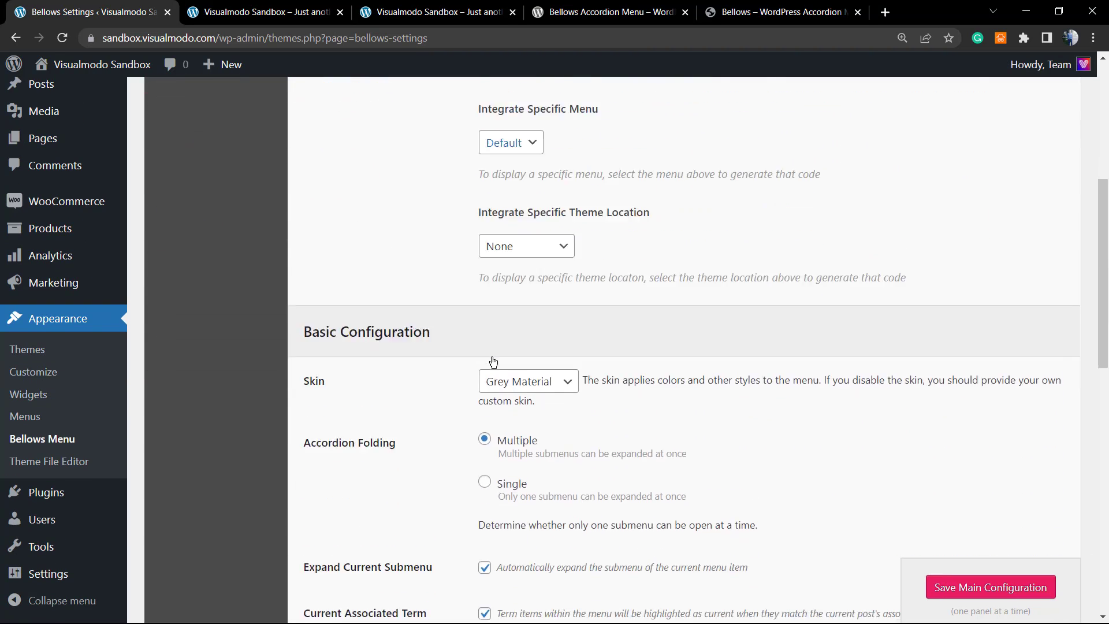
scroll(494, 364, down, 3)
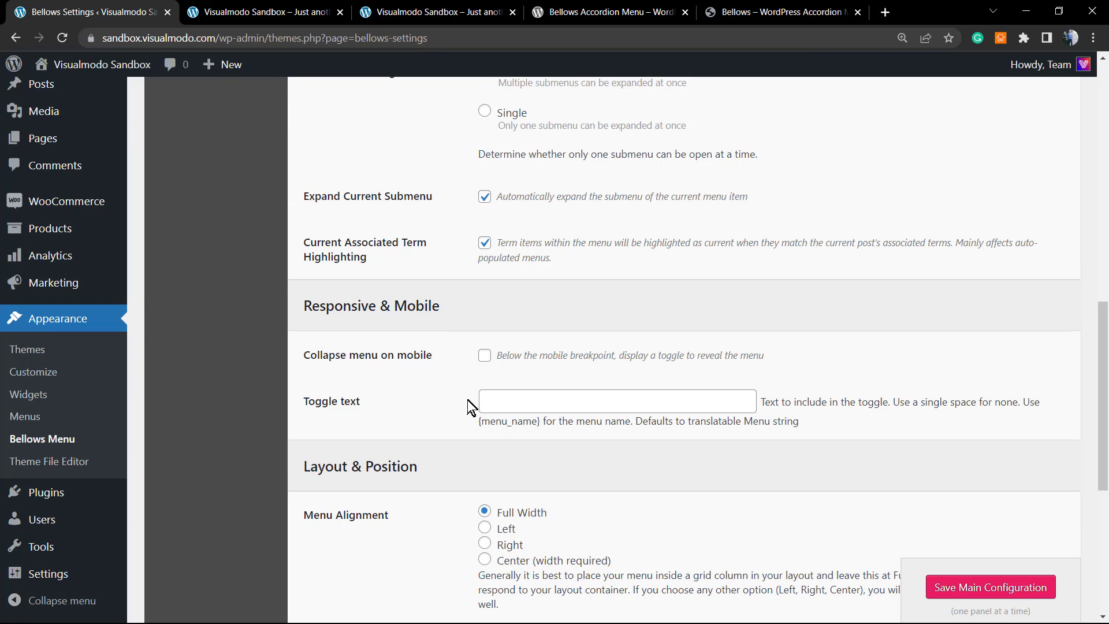
scroll(465, 413, down, 5)
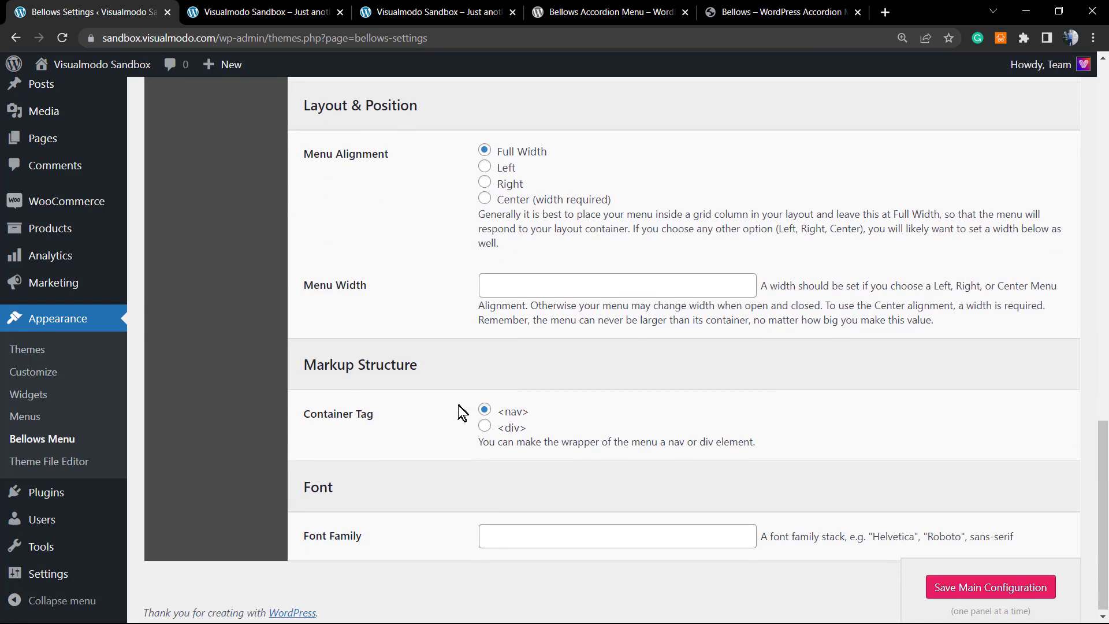